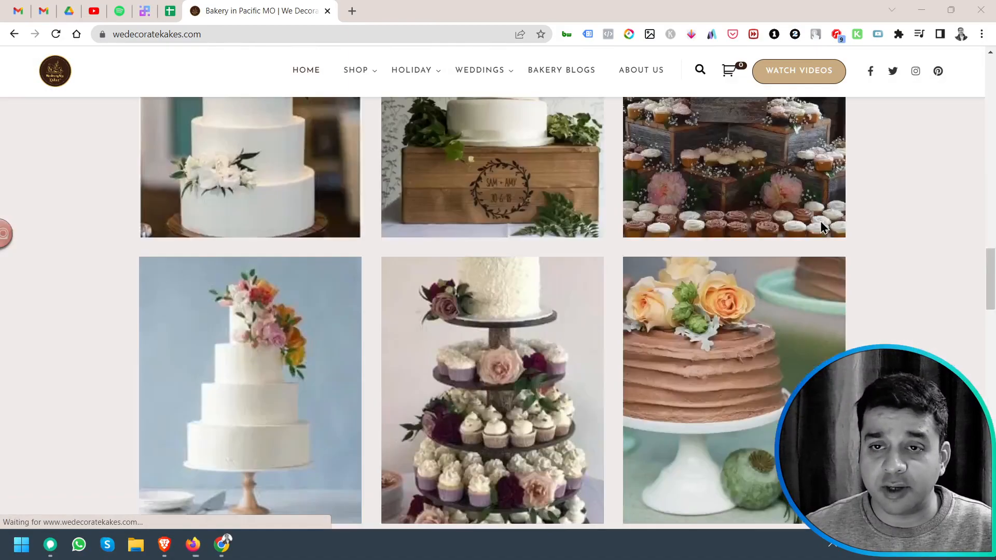
- Look over the bakery's current homepage, switch to Firefox, and examine the WordPress installations listed in Softaculous
scroll(820, 227, up, 5)
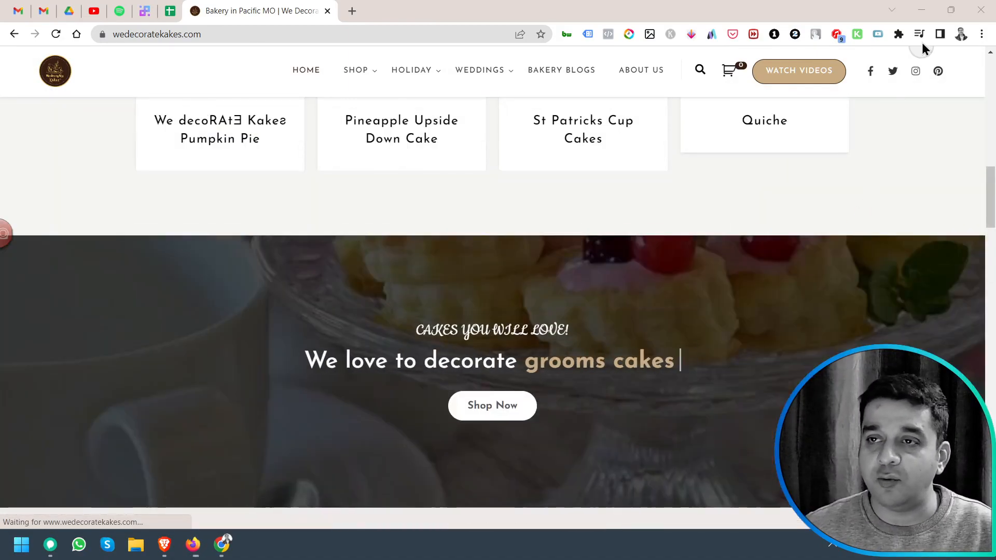
click(920, 17)
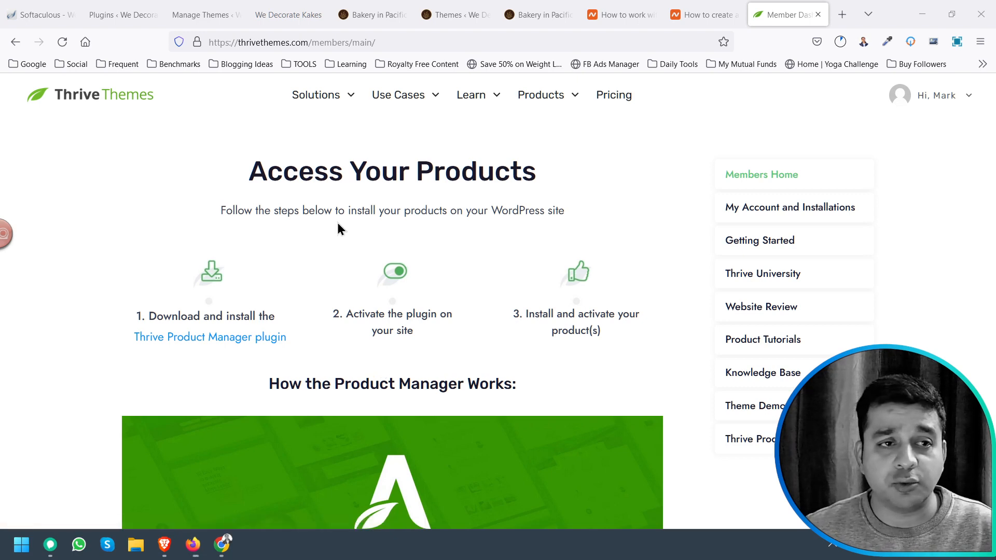
click(45, 15)
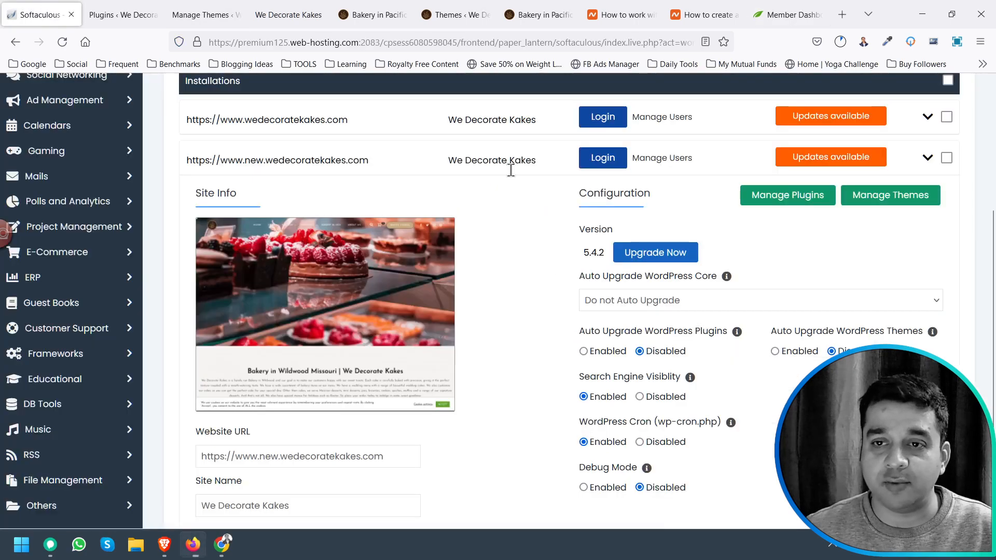
scroll(564, 280, down, 3)
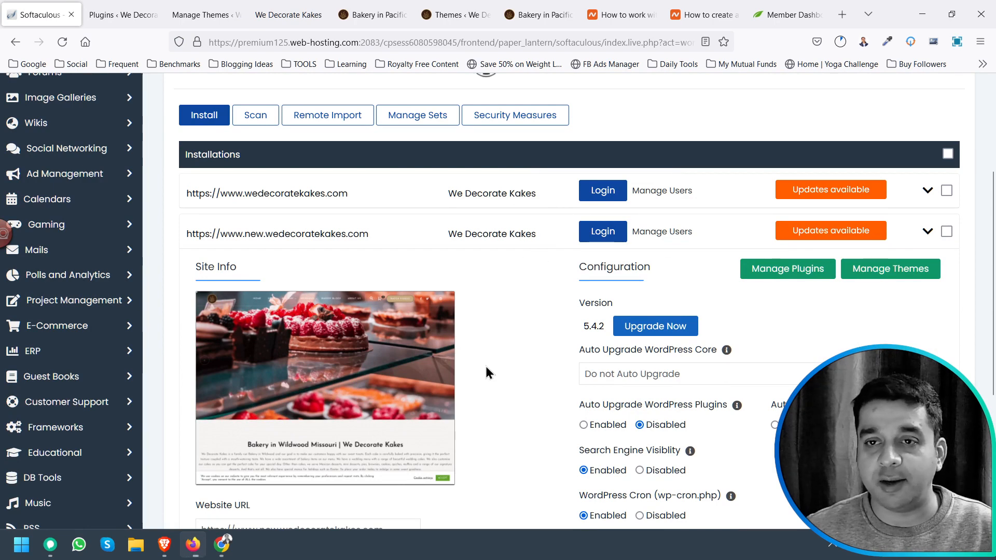
scroll(281, 208, down, 2)
scroll(269, 239, up, 2)
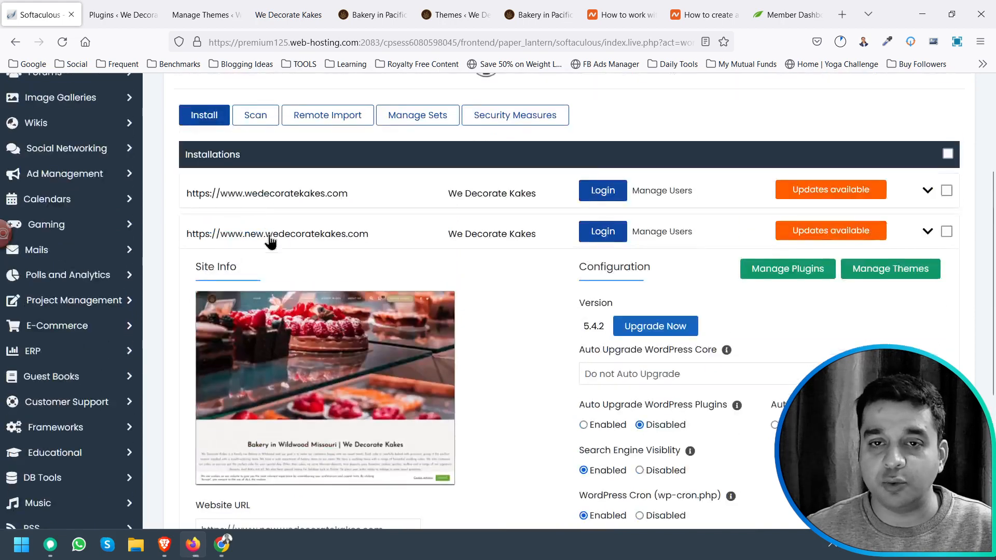
- Review the installed plugins on the new.wedecoratekakes.com site and the plugin installation steps on the Thrive Themes member page
click(124, 15)
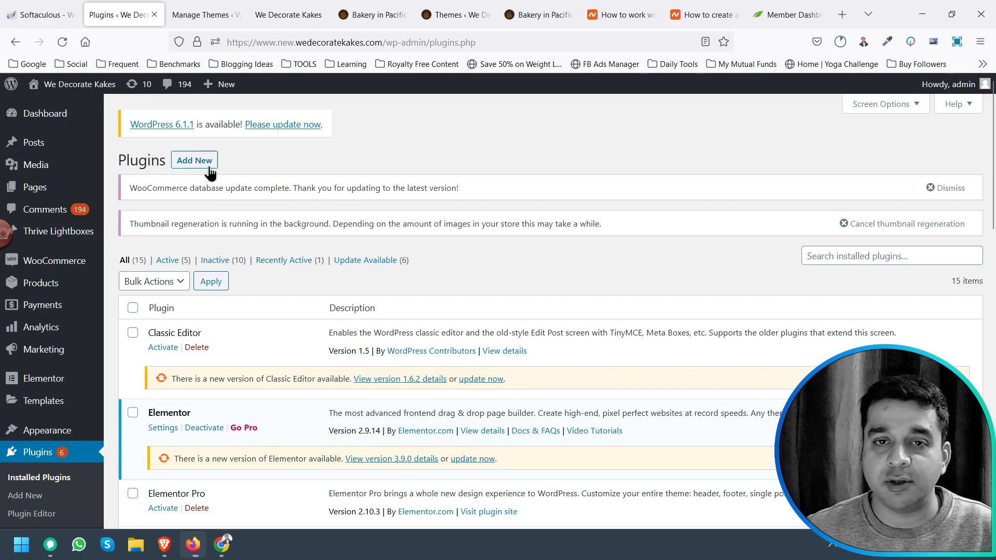
scroll(269, 195, down, 3)
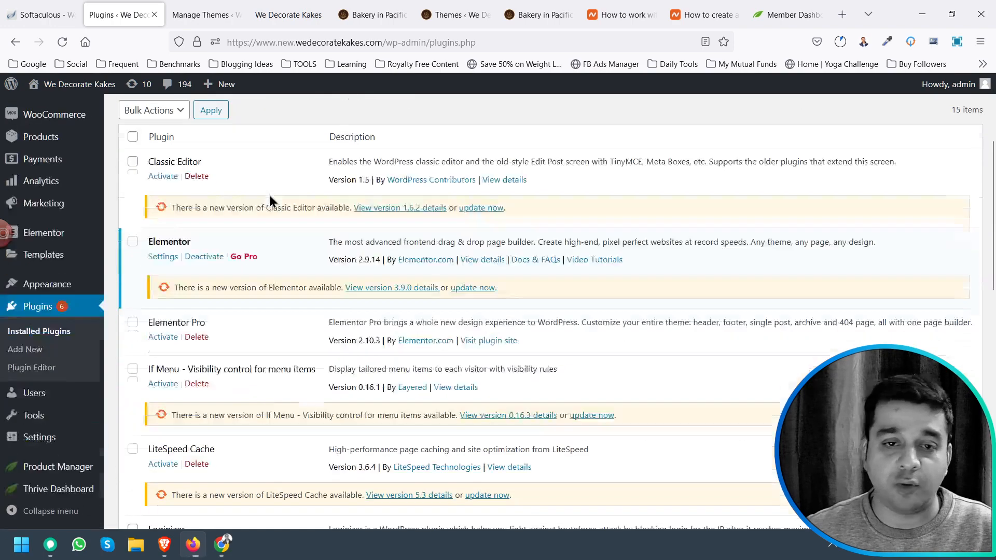
scroll(269, 195, up, 3)
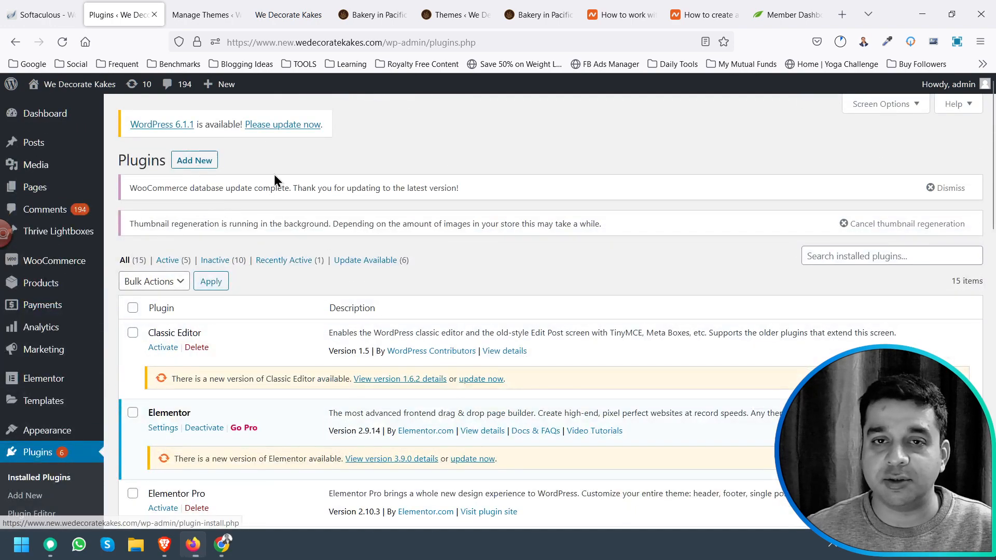
click(768, 15)
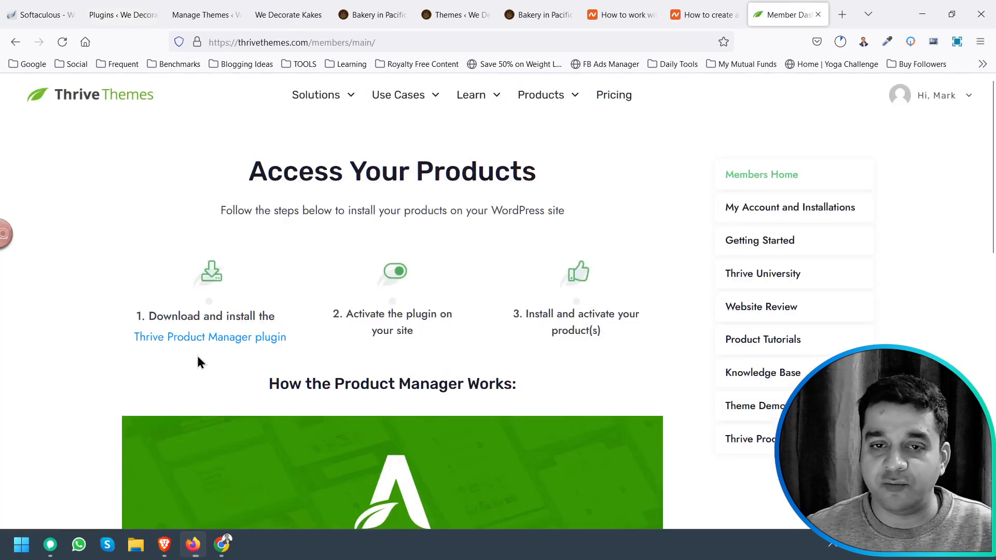
click(126, 14)
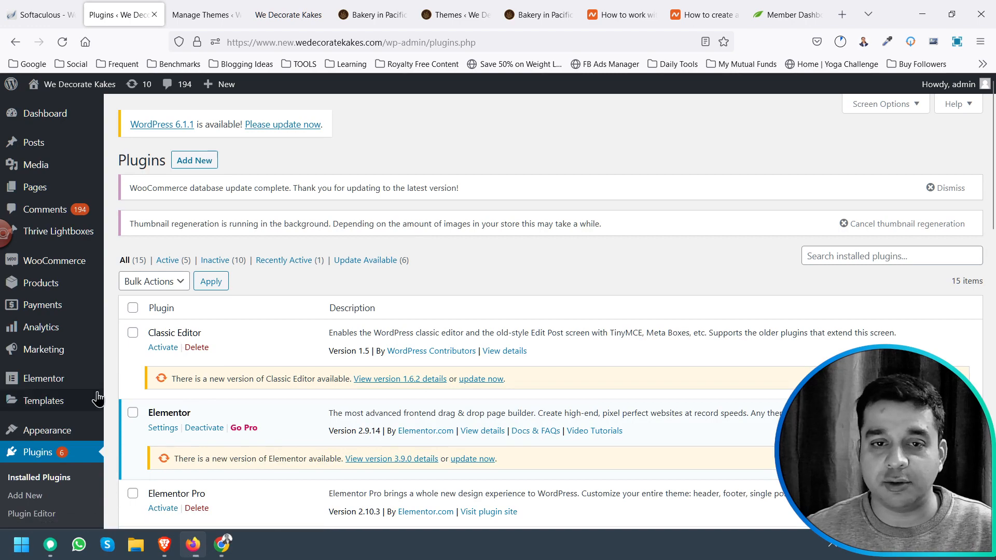
scroll(97, 399, down, 10)
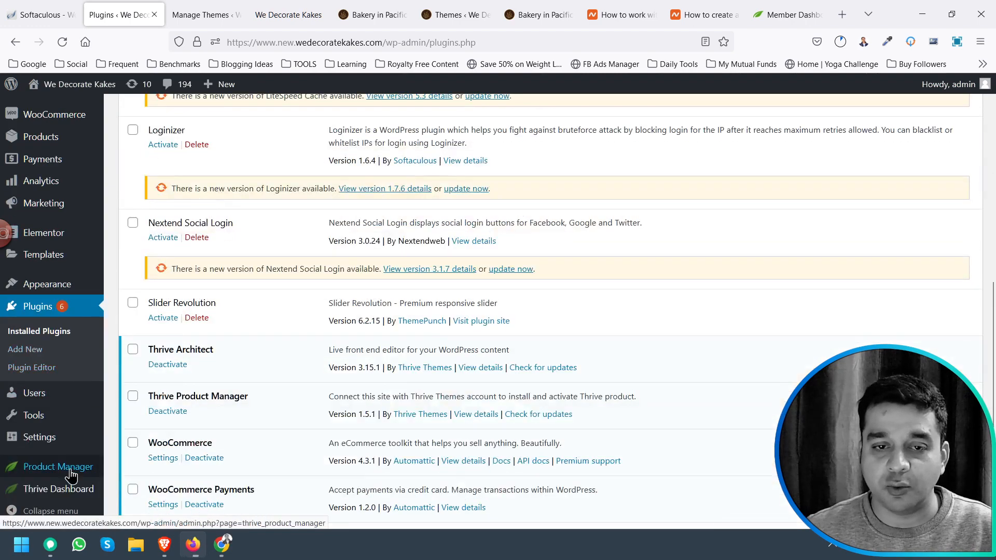
- Open the Thrive Product Manager and check the install status of the Thrive plugins and Thrive Theme Builder
click(70, 470)
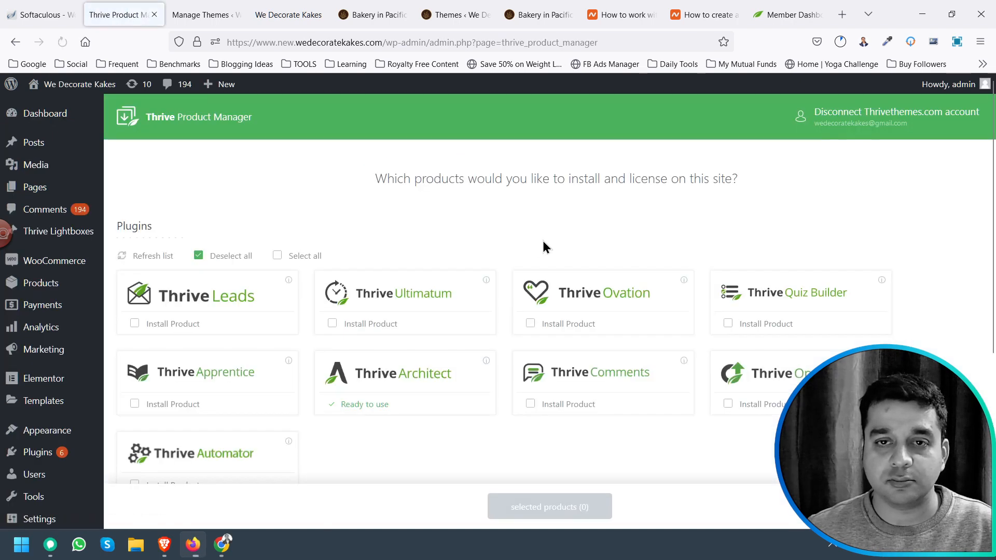
scroll(511, 209, down, 2)
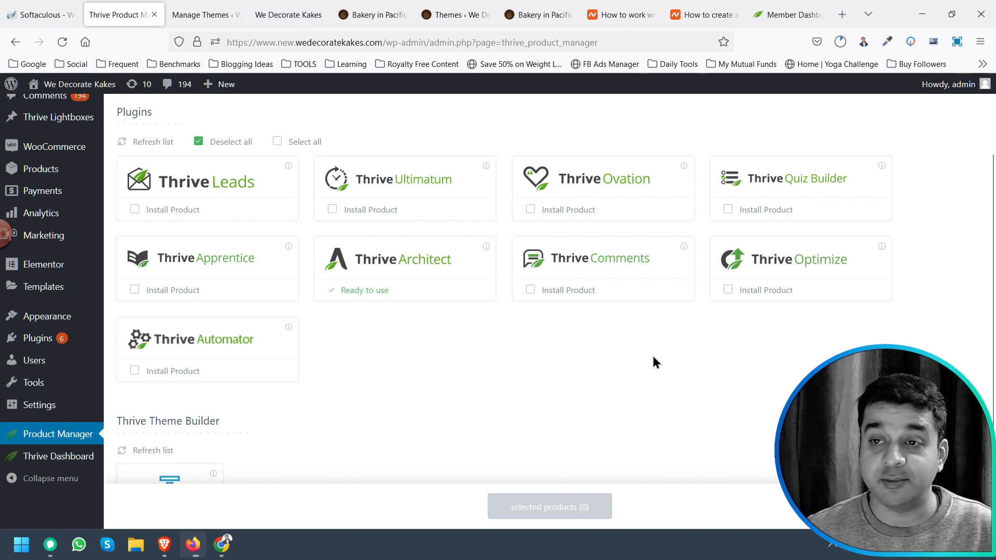
scroll(559, 333, up, 3)
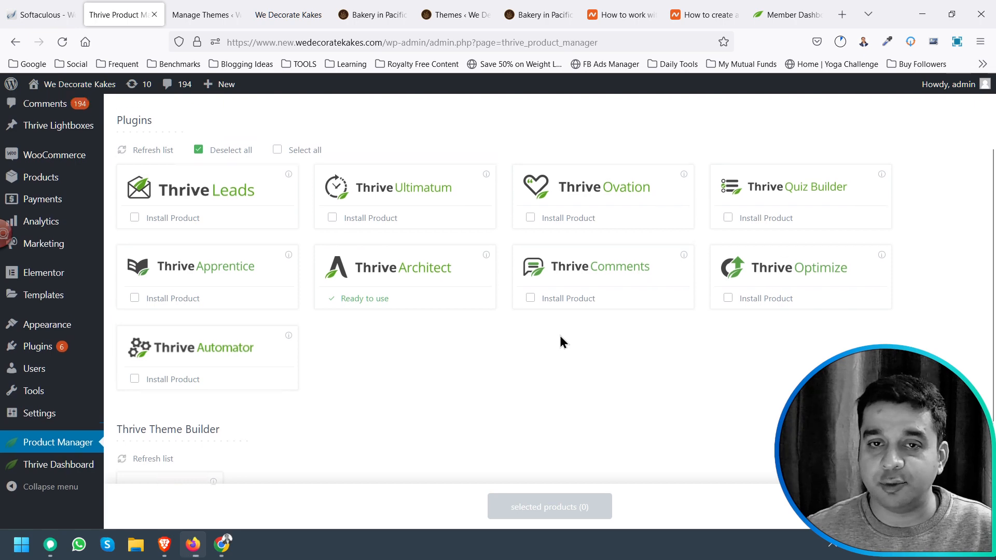
scroll(472, 296, down, 3)
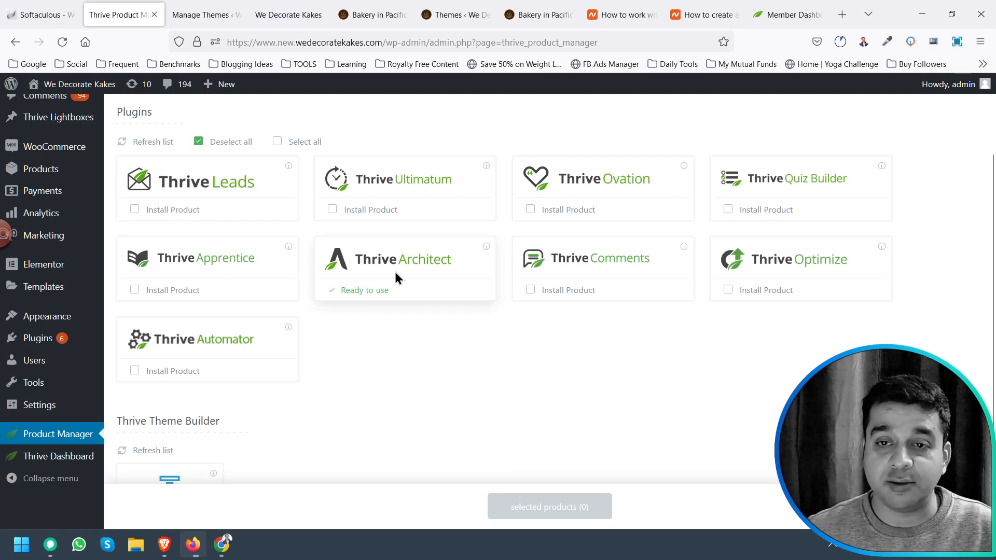
scroll(396, 270, down, 3)
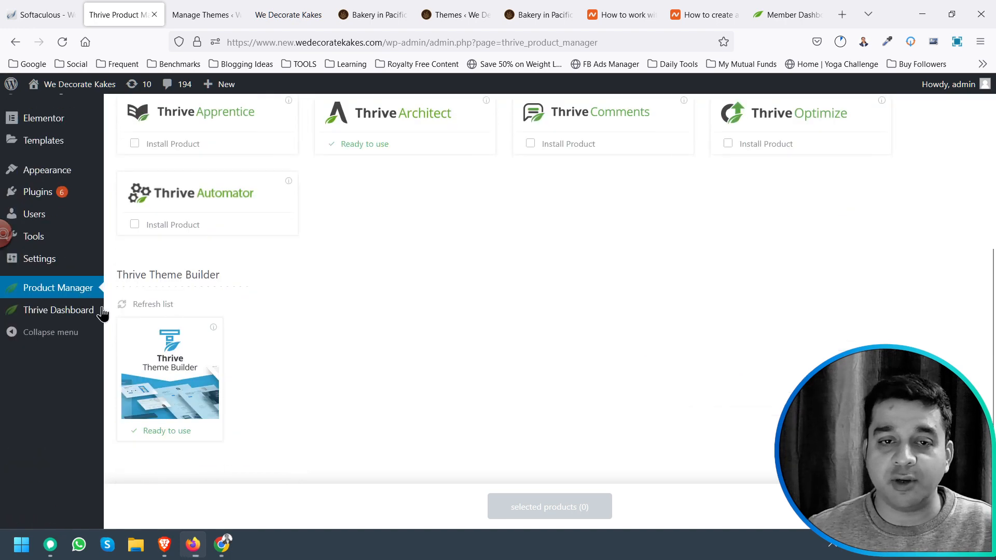
- Open the Thrive Dashboard and look over its installed products and Thrive features
mouse_move(50, 317)
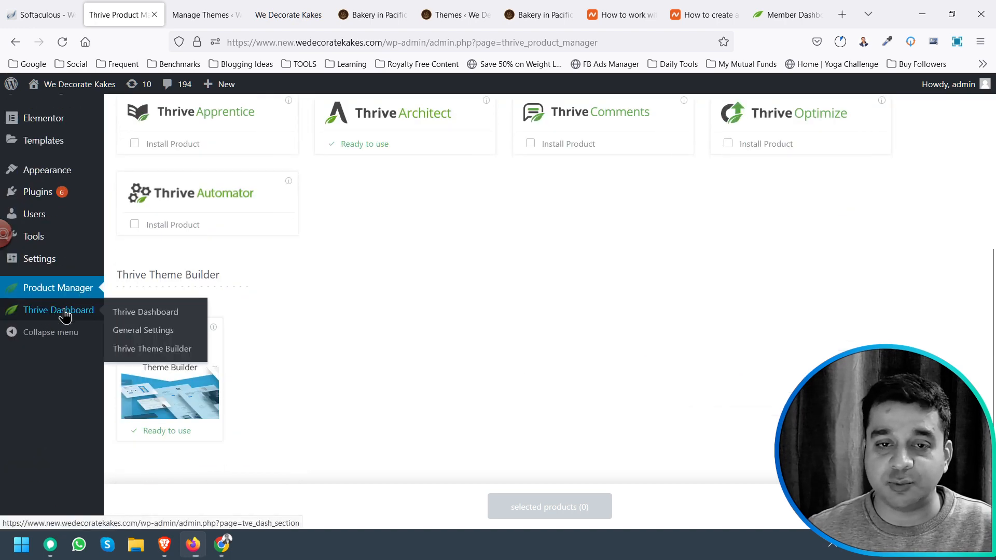
click(65, 315)
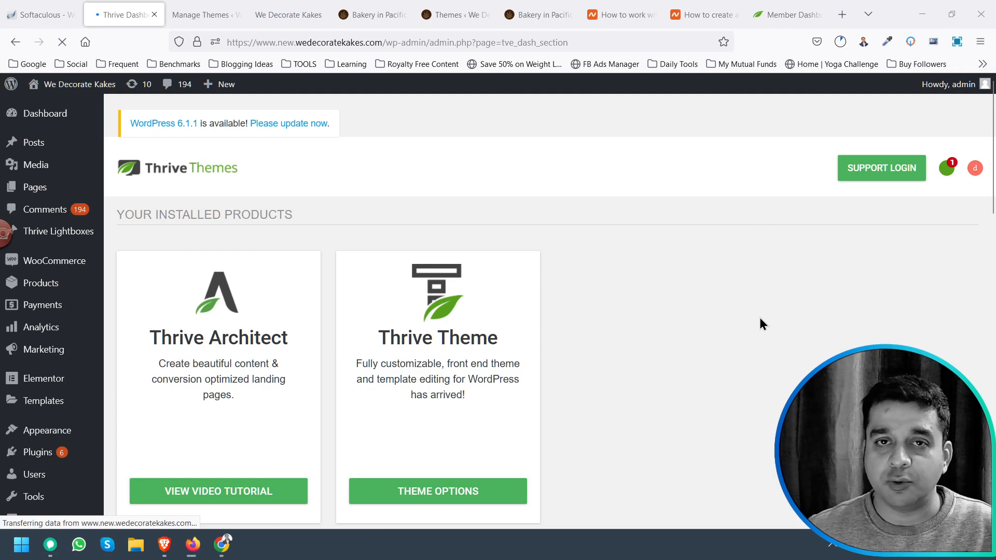
scroll(759, 317, down, 5)
scroll(759, 317, down, 10)
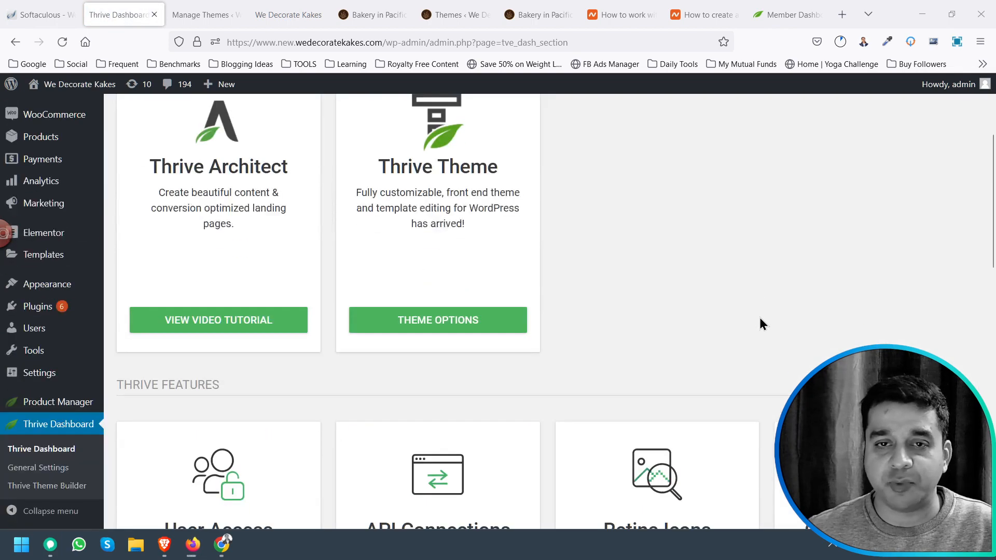
scroll(760, 319, down, 6)
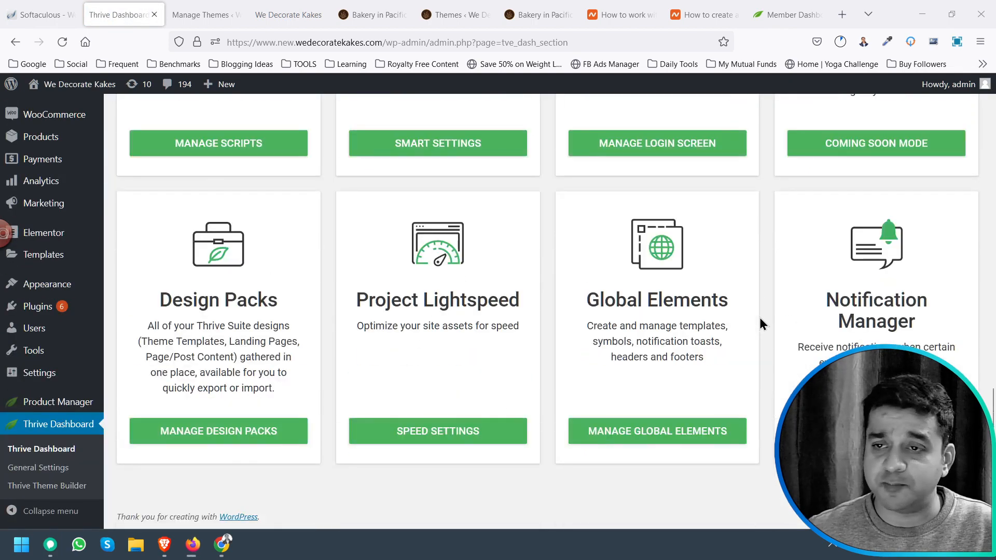
scroll(760, 319, up, 15)
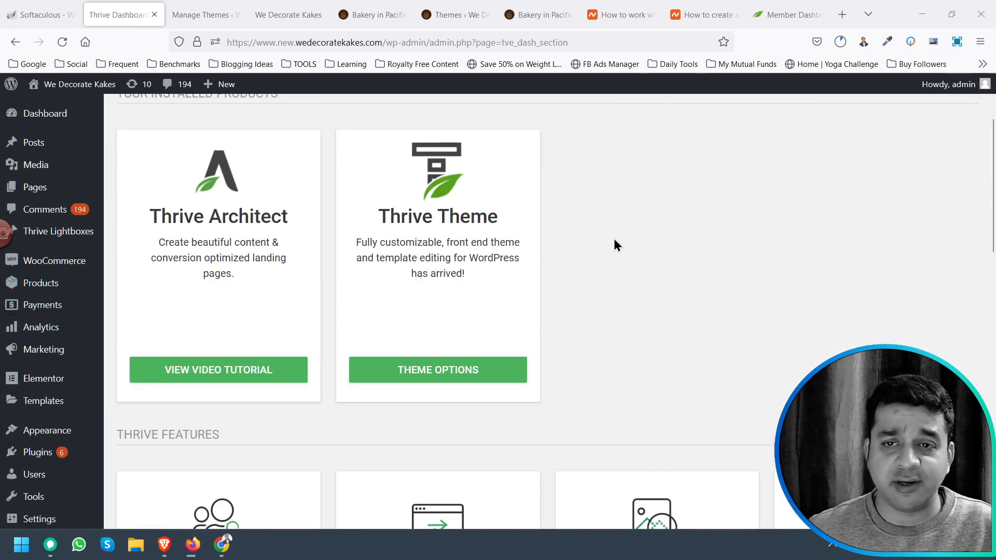
scroll(47, 394, down, 4)
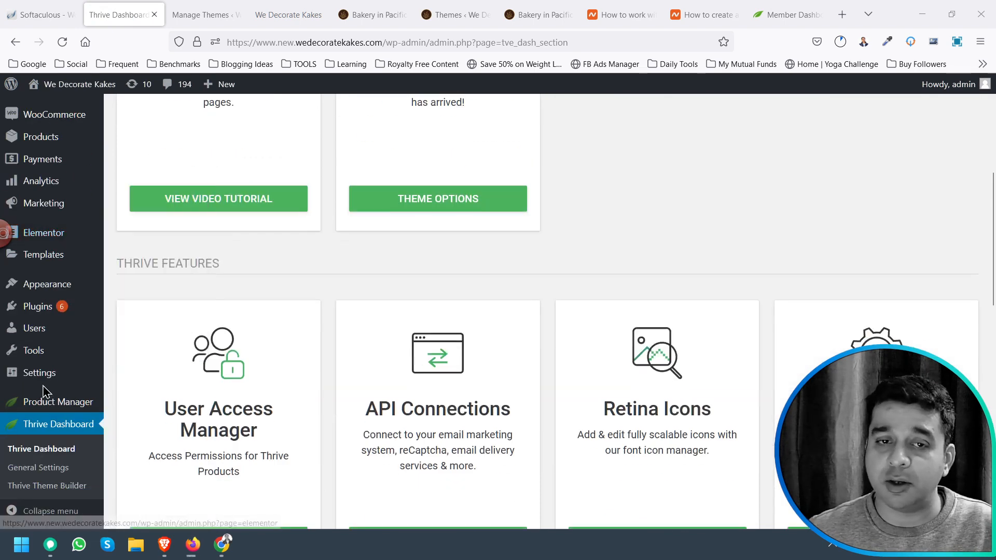
- Open Thrive Theme Builder and start the Site Wizard
click(60, 488)
scroll(437, 327, up, 6)
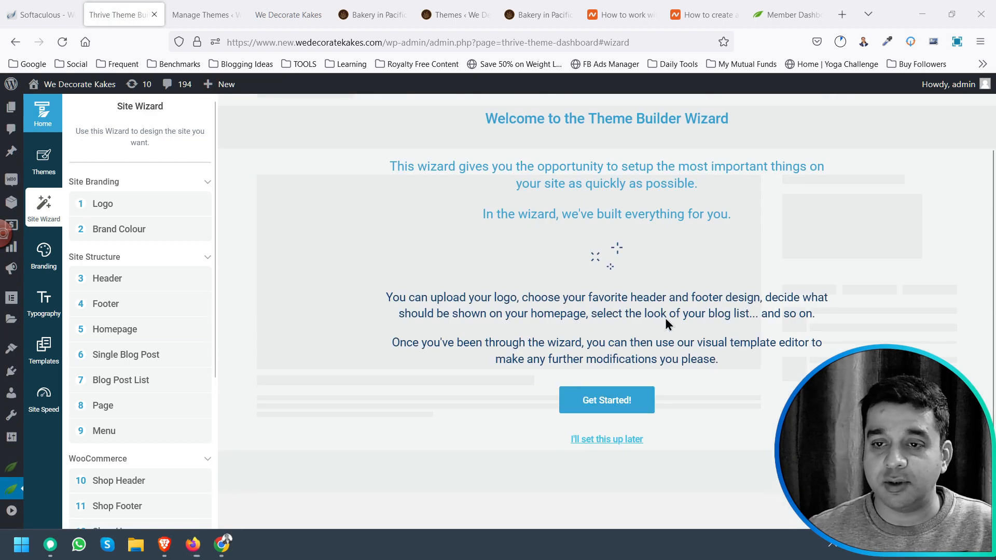
click(633, 482)
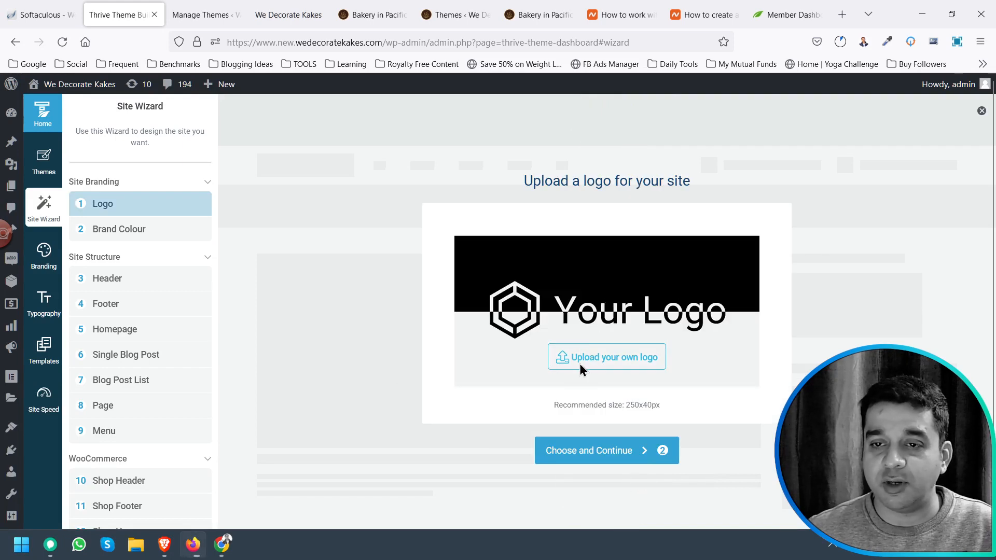
- Search the media library for "logo", set the We Decorate Kakes logo as the site logo, and continue to the brand colour
click(594, 364)
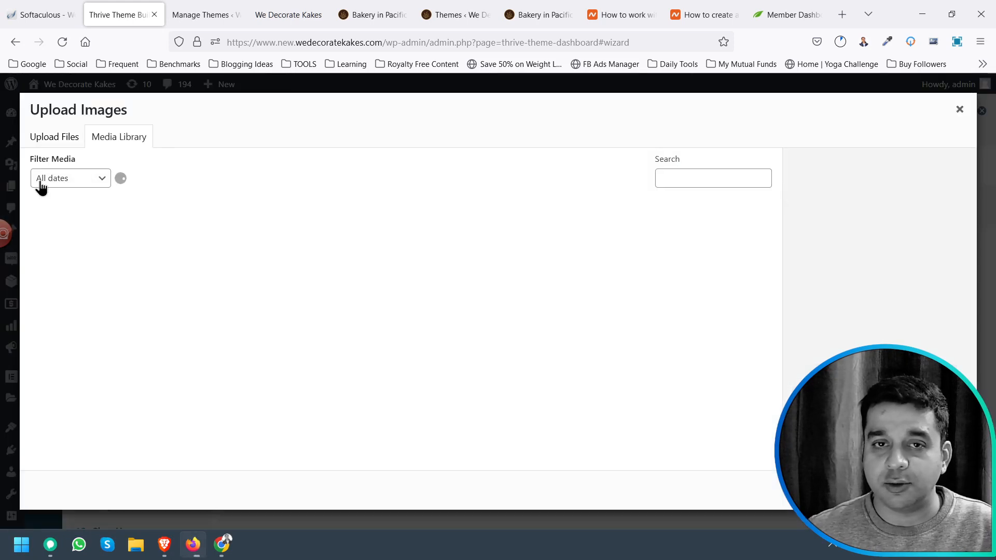
click(679, 173)
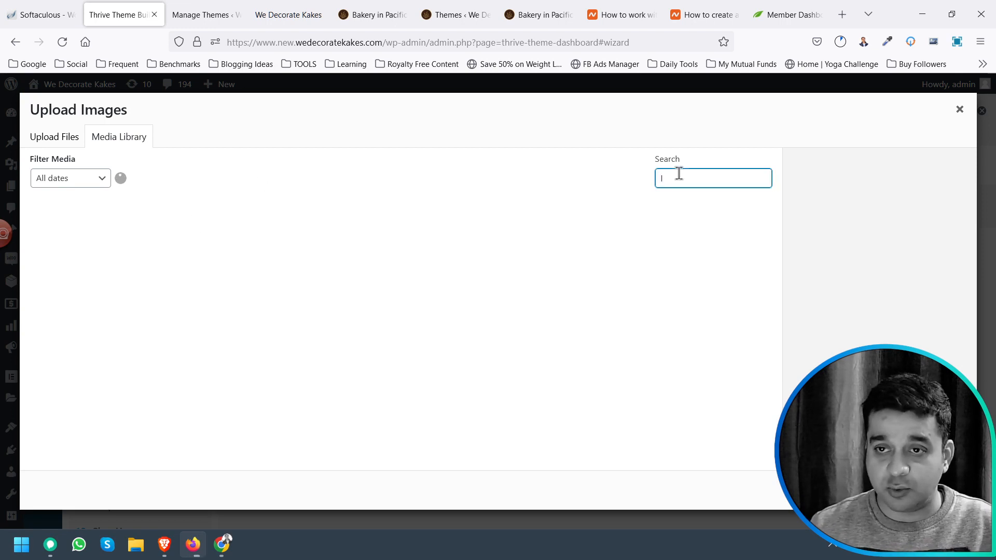
text(logo)
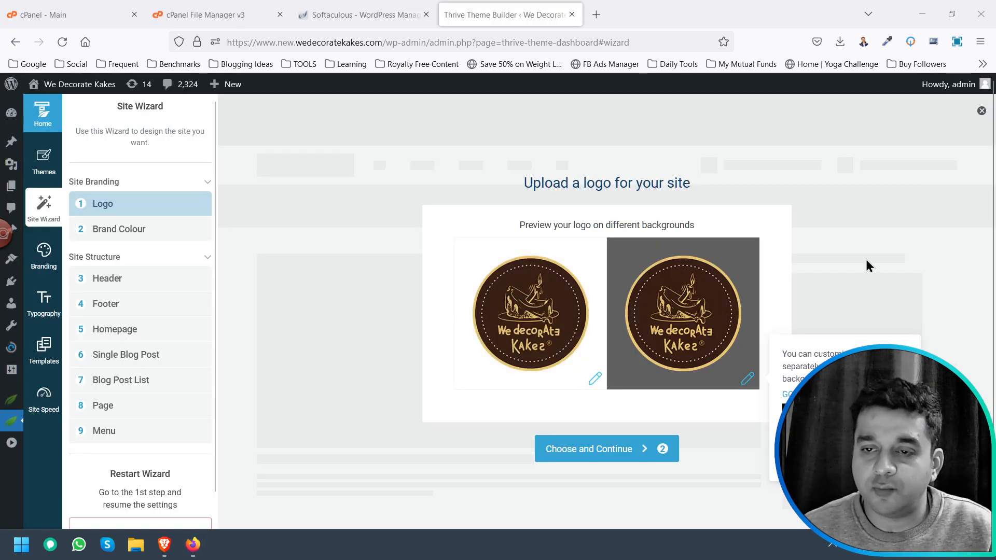
click(621, 455)
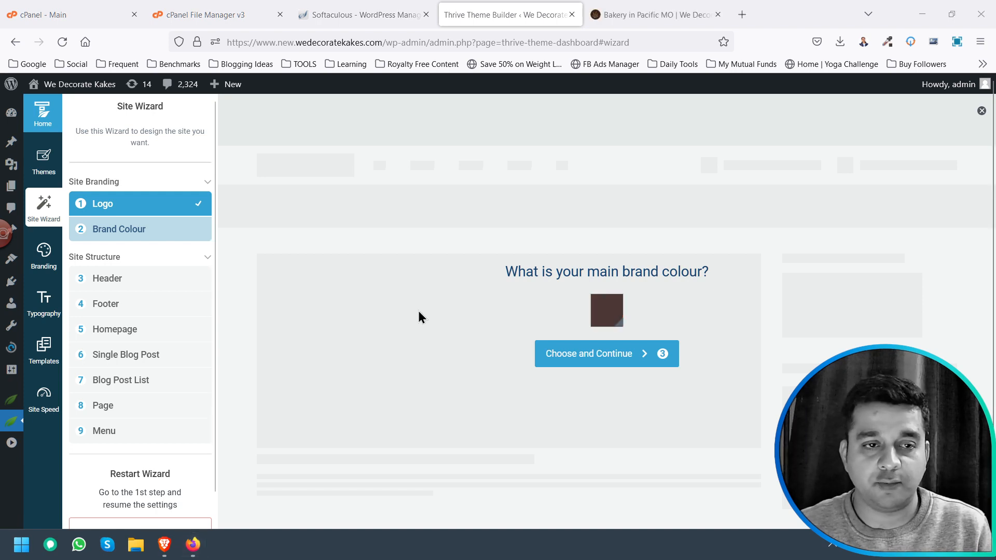
- Set the main brand colour to #4e3935 and continue to the header setup
click(622, 315)
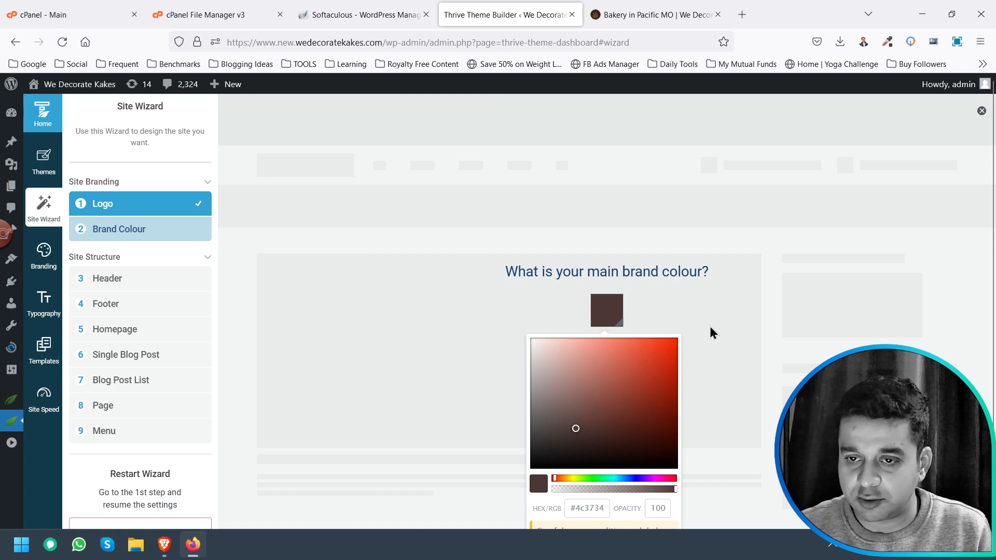
triple_click(592, 512)
text(#4e3935)
click(726, 428)
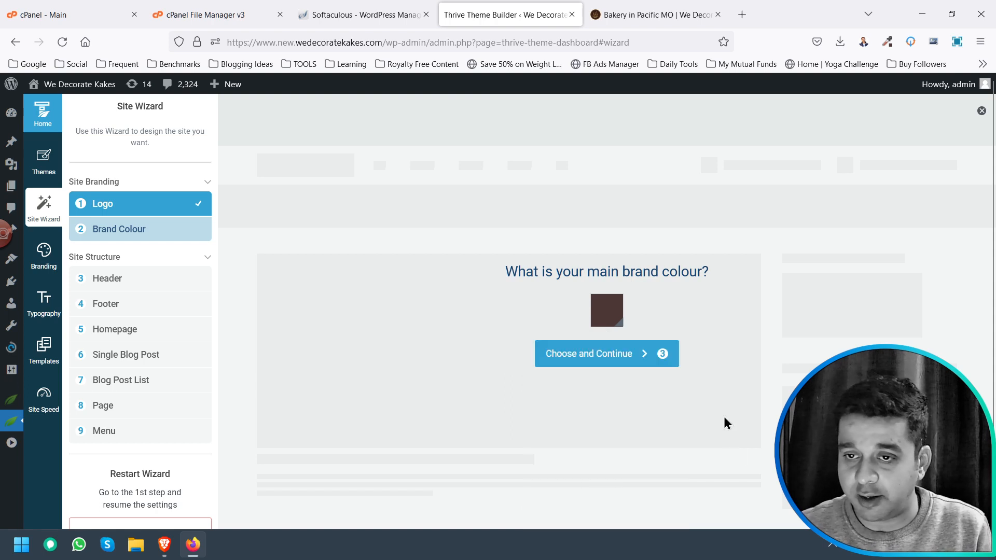
click(603, 358)
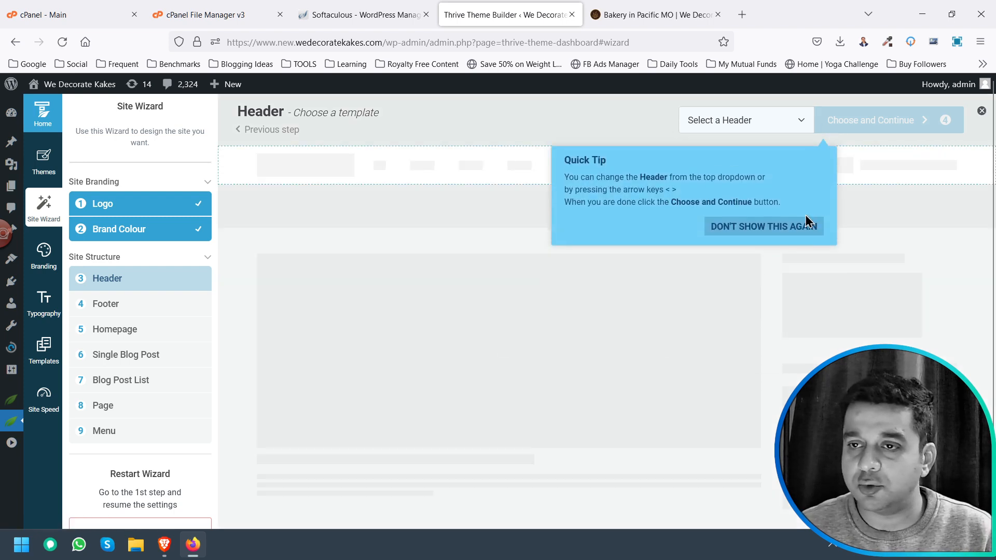
- Look through the theme header templates, keep Centered Logo 02 and continue to the footer setup
click(810, 227)
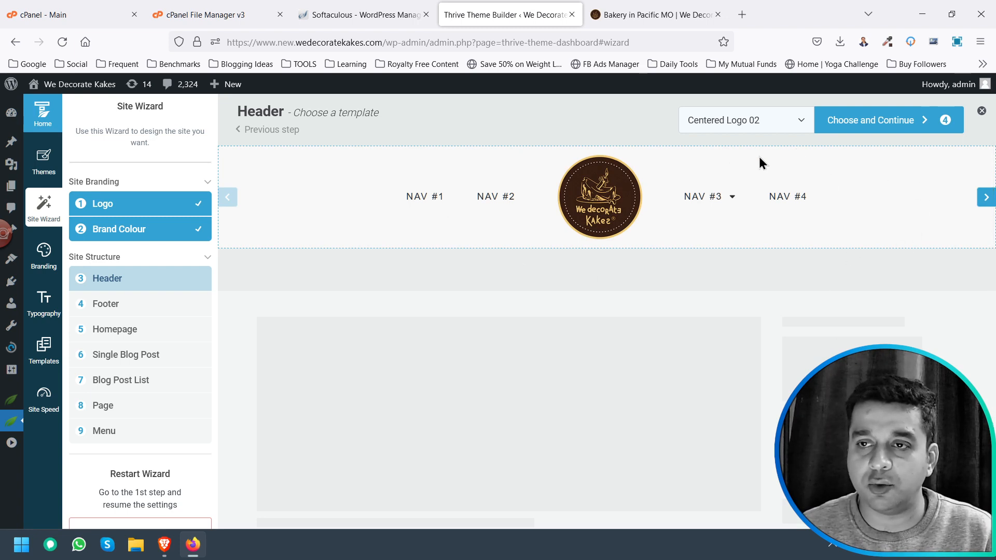
click(801, 121)
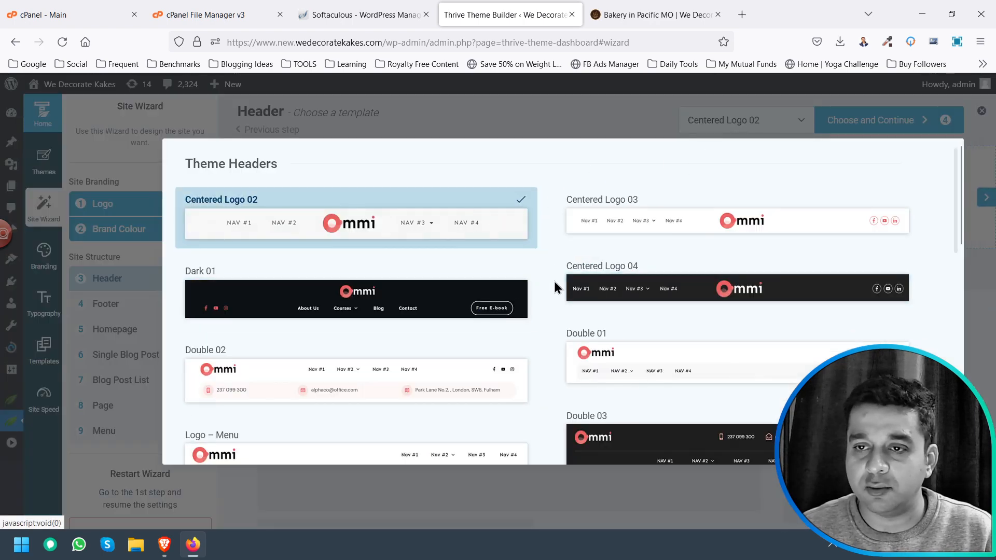
scroll(553, 280, down, 2)
scroll(553, 281, down, 6)
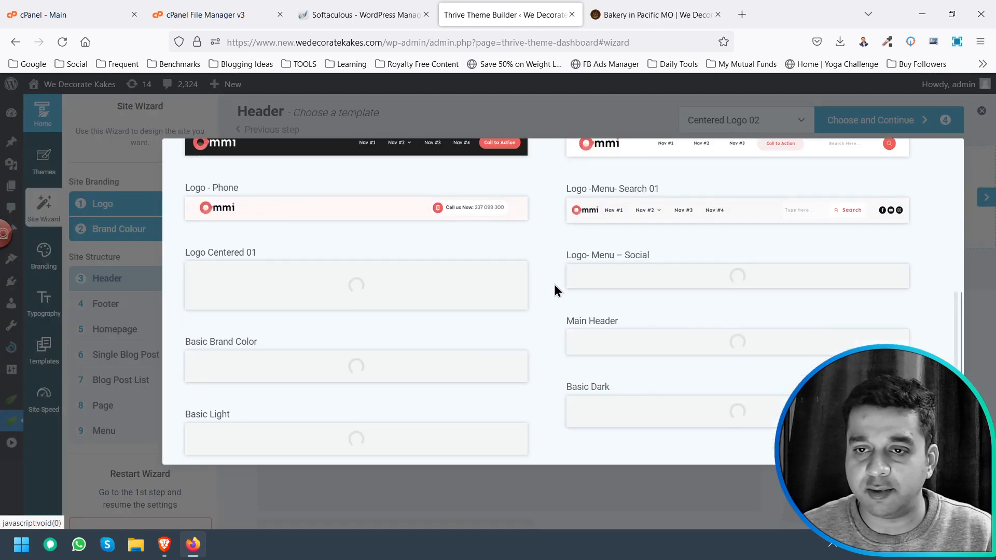
scroll(553, 282, up, 7)
scroll(554, 289, up, 1)
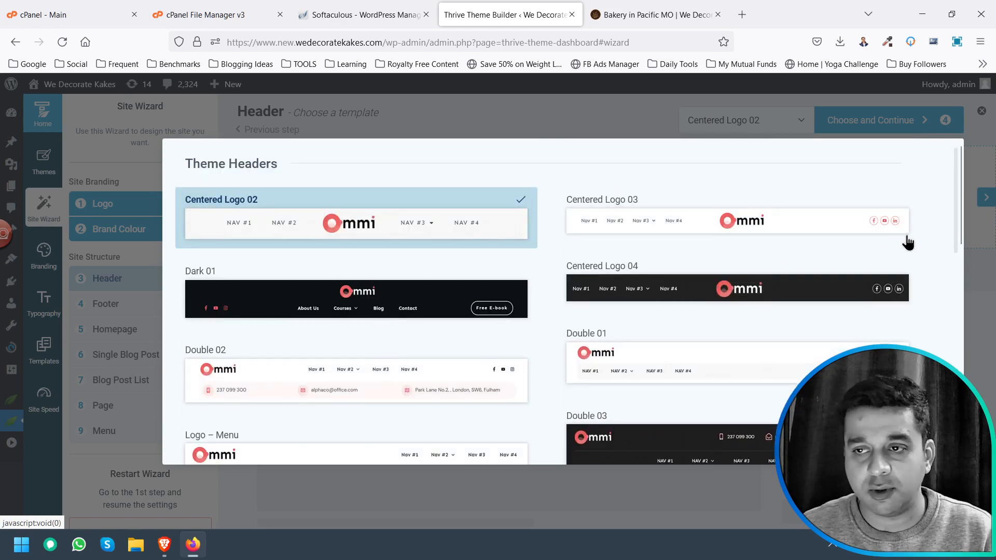
scroll(706, 377, down, 4)
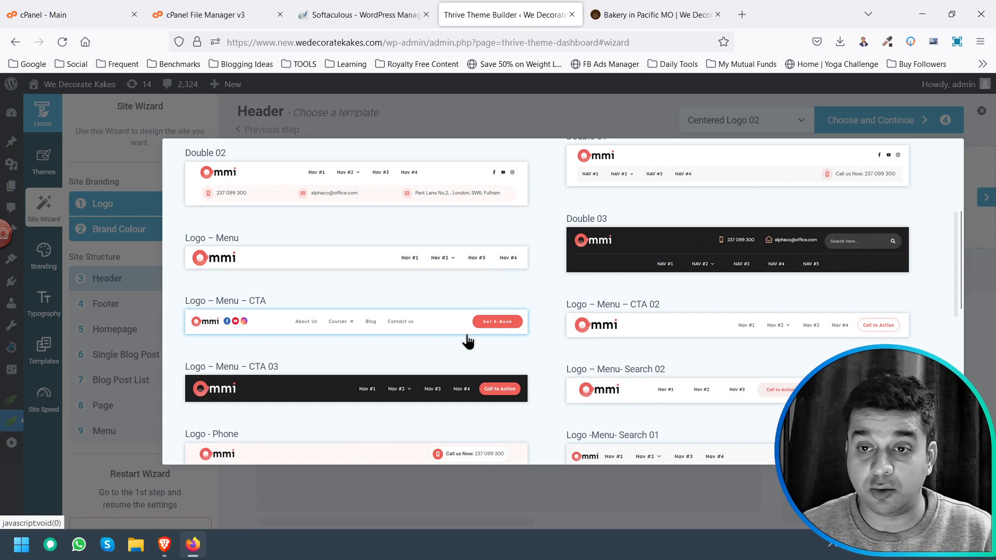
scroll(468, 341, down, 3)
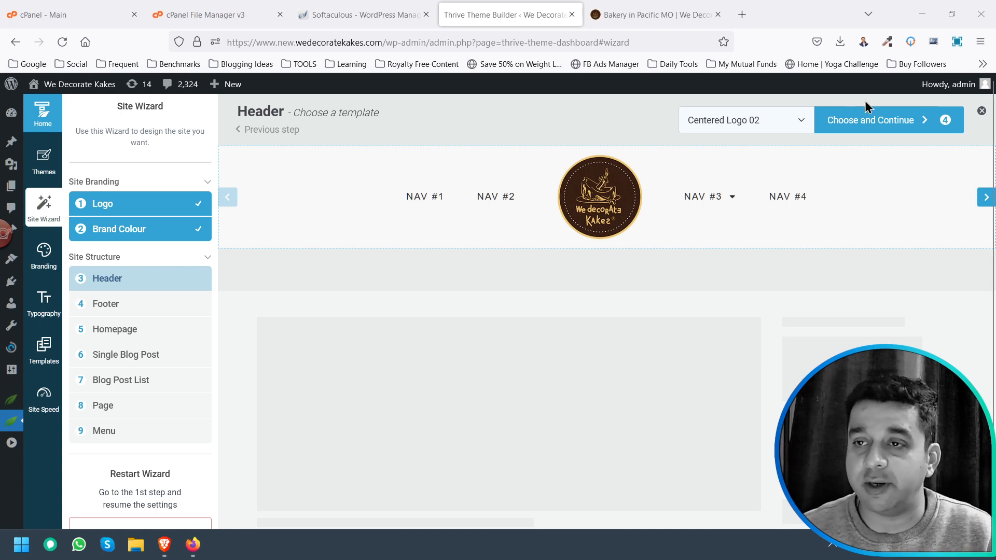
click(869, 116)
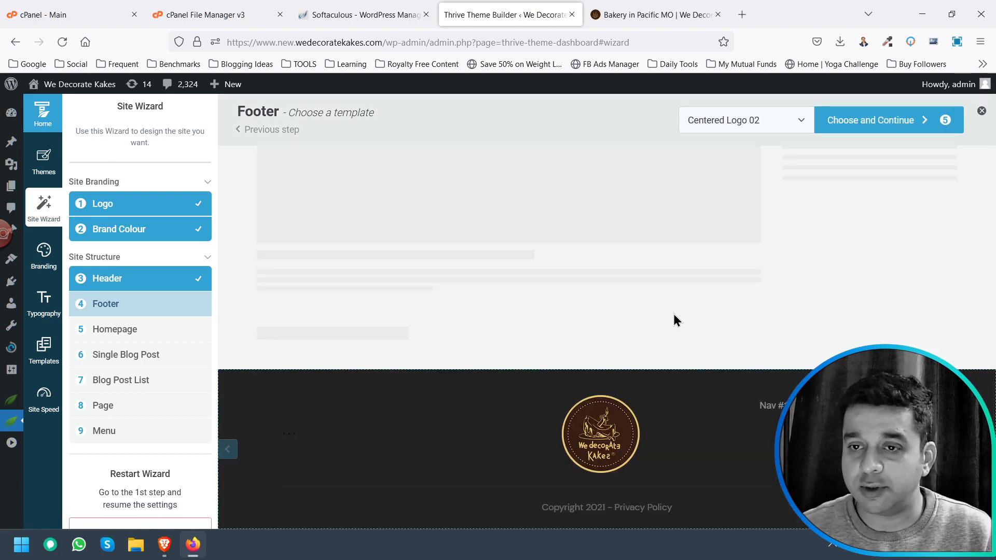
- Try the Columns 02 footer template on the site, followed by the Columns 04 footer template
scroll(674, 314, down, 2)
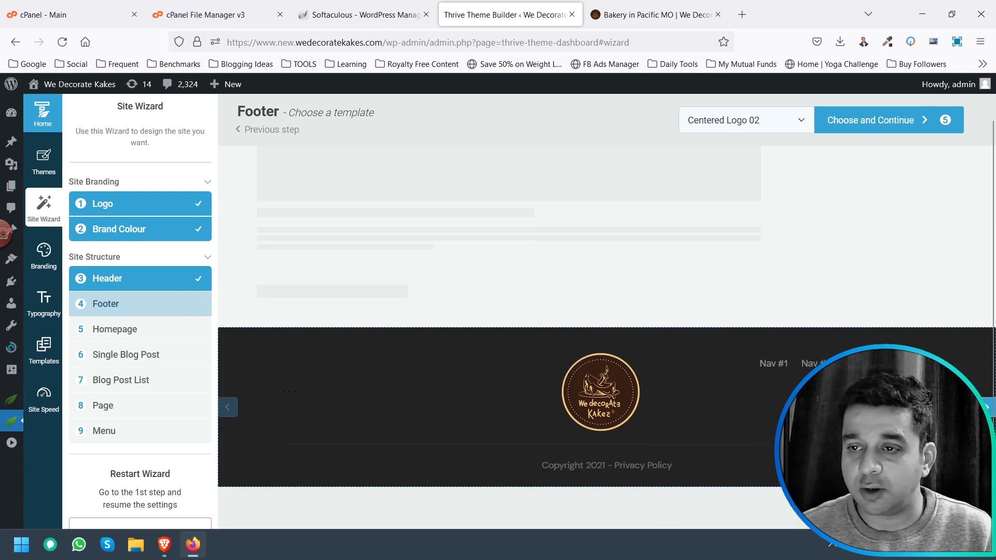
click(781, 125)
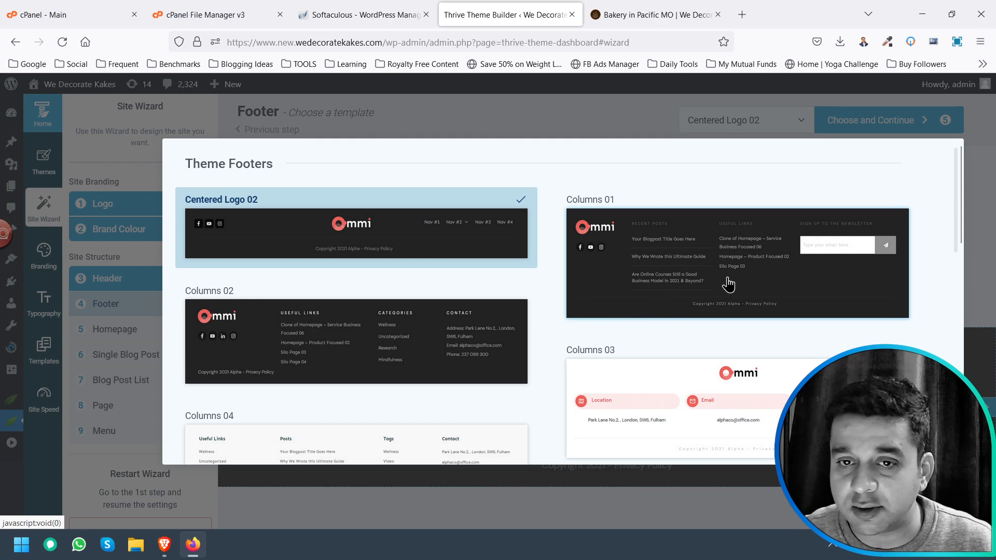
click(421, 347)
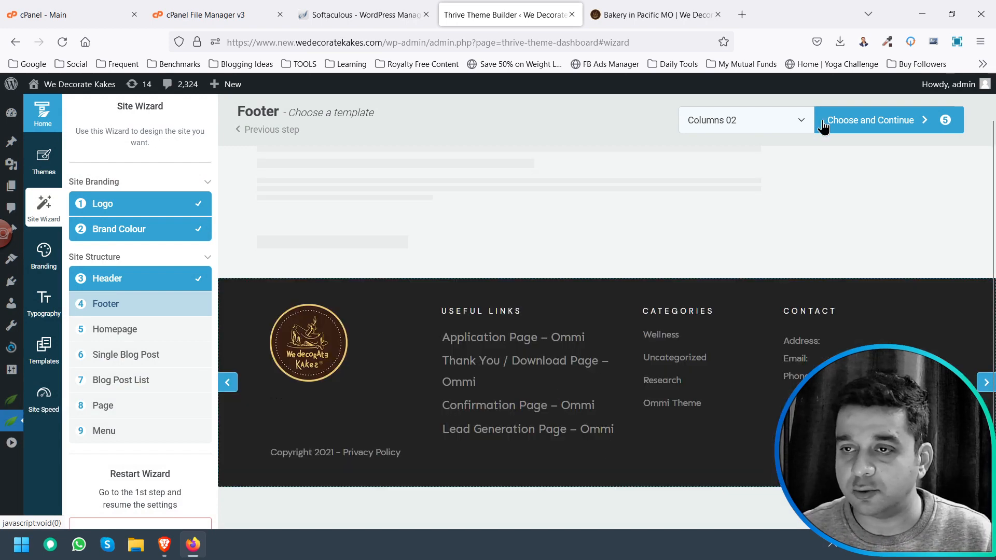
click(792, 128)
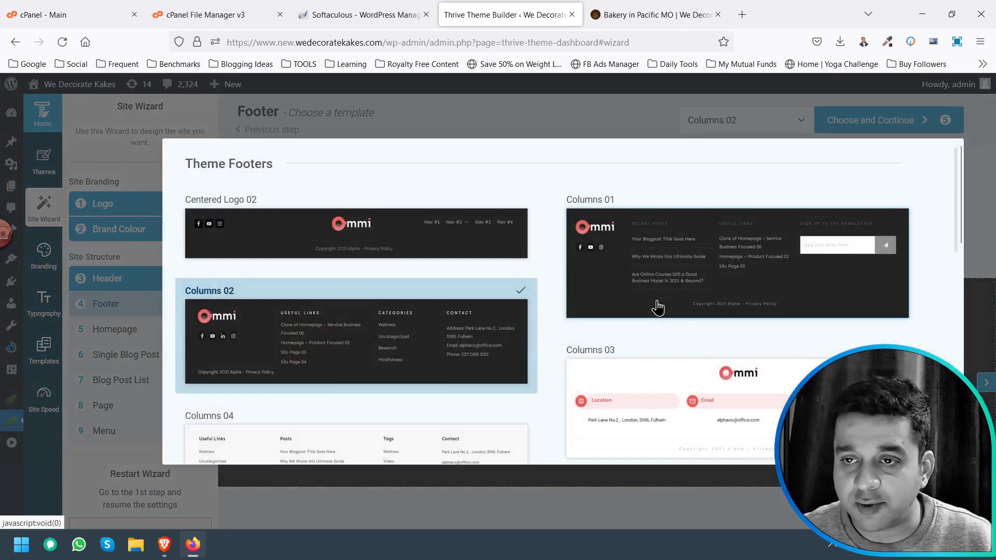
scroll(711, 279, down, 4)
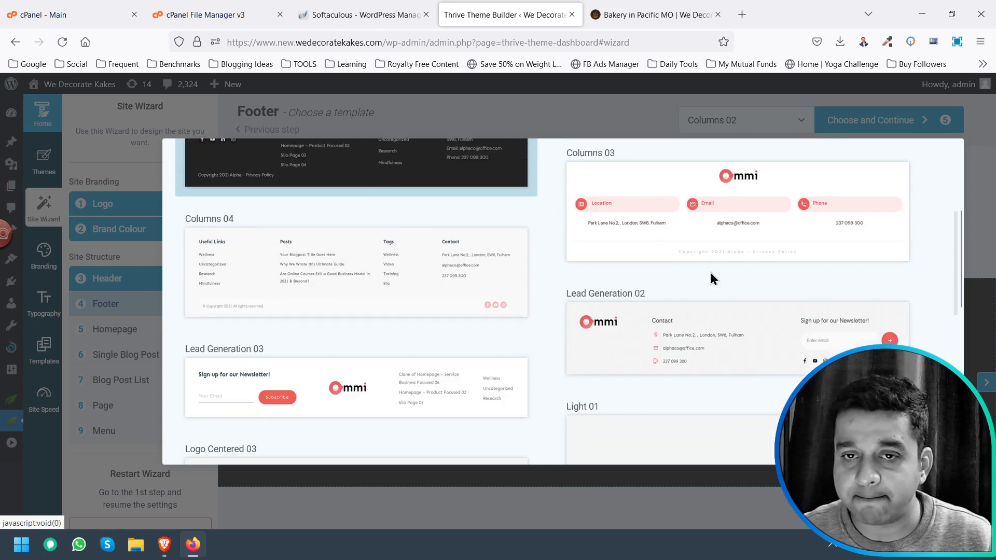
click(429, 290)
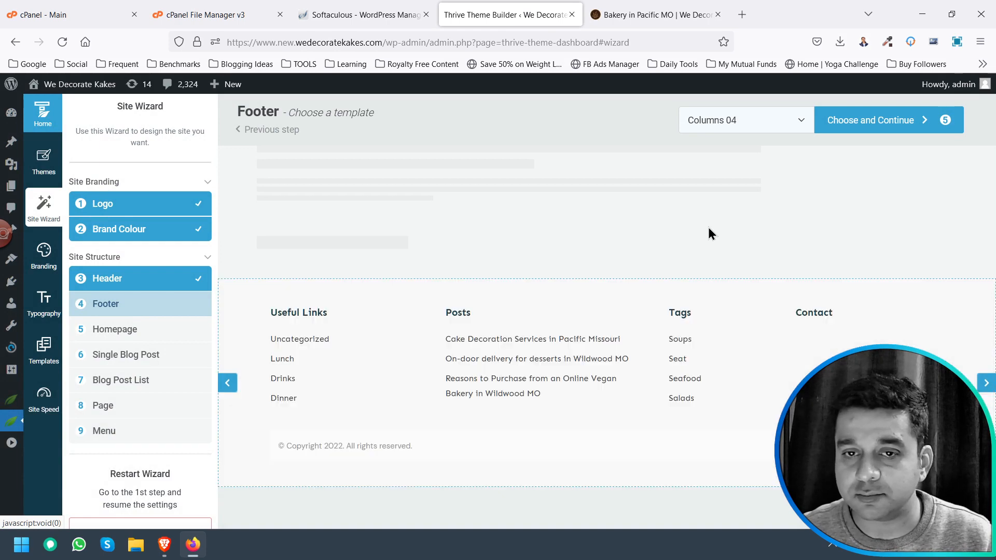
- Look through the remaining theme footers, choose the Columns 02 footer and continue to the homepage setup
click(790, 126)
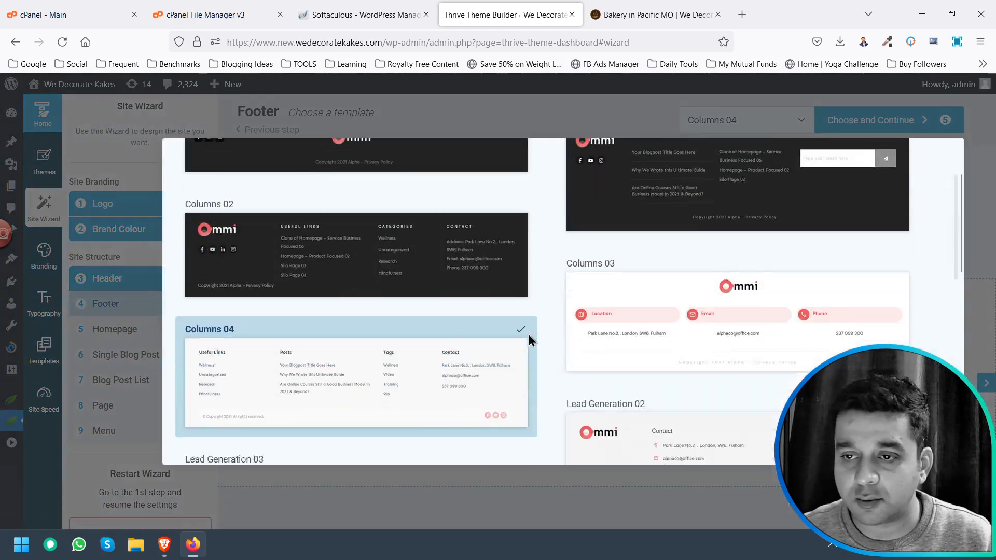
scroll(529, 337, down, 4)
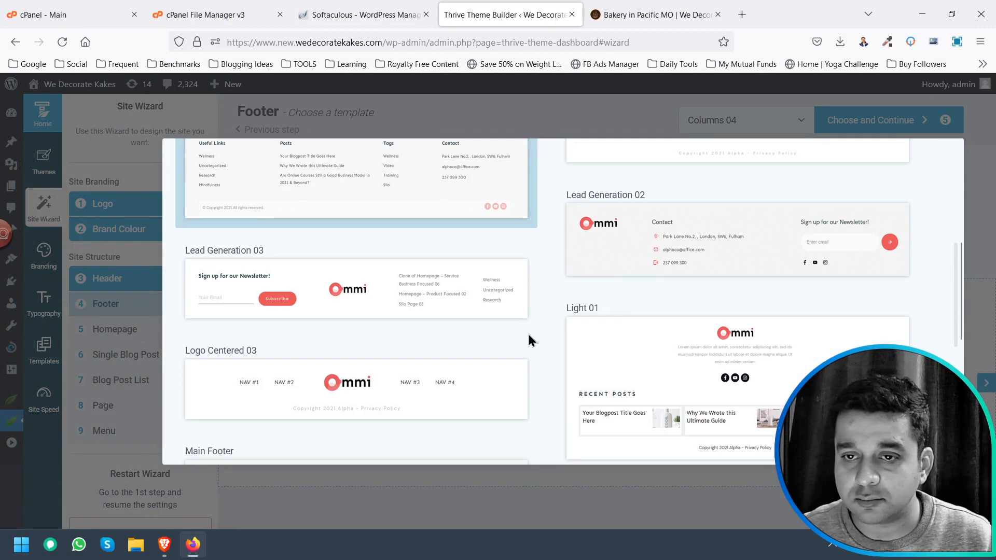
scroll(529, 340, down, 3)
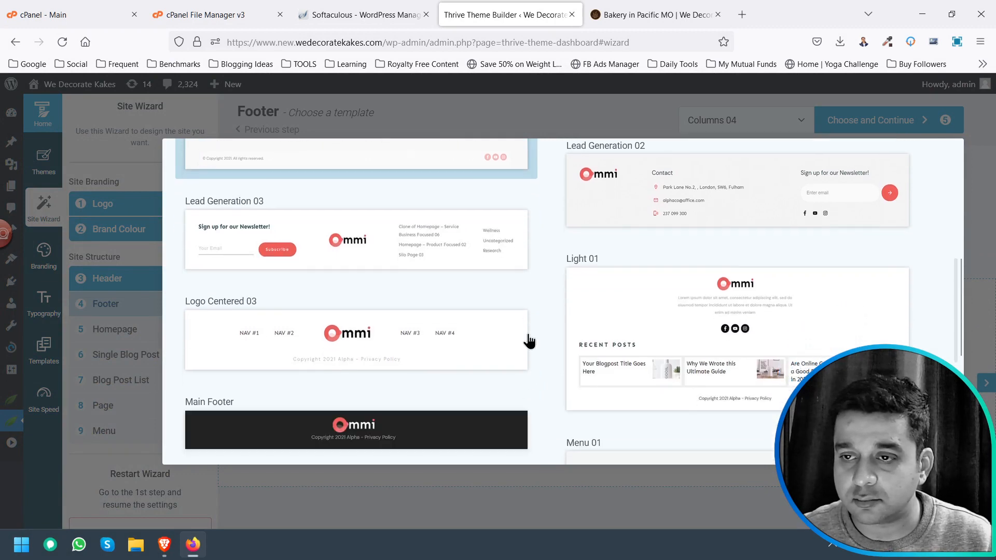
scroll(556, 311, down, 4)
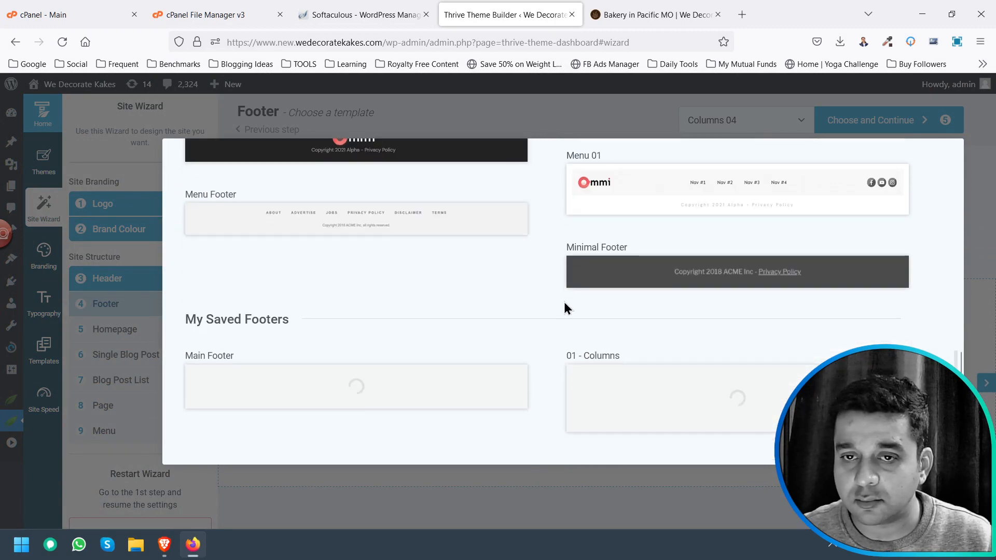
scroll(543, 309, up, 9)
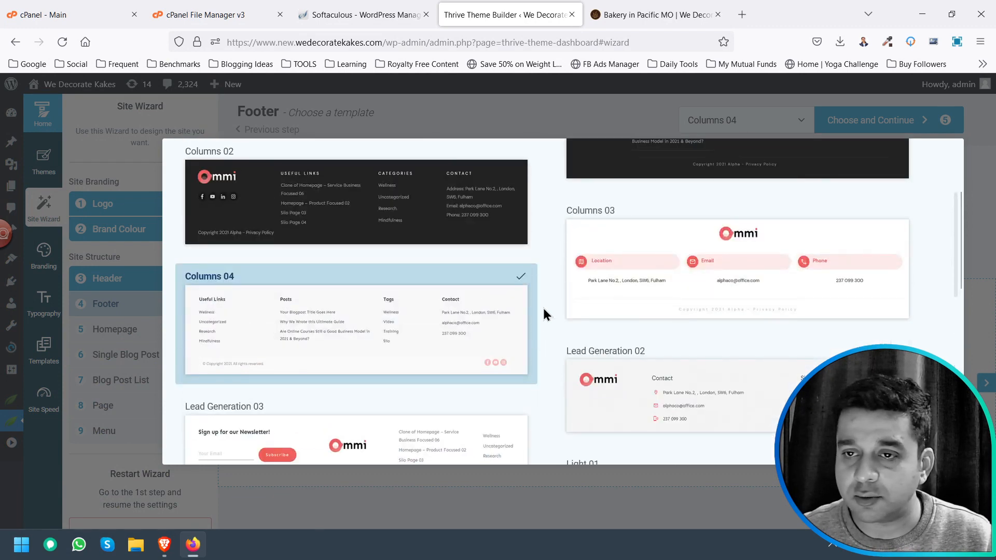
scroll(544, 313, up, 3)
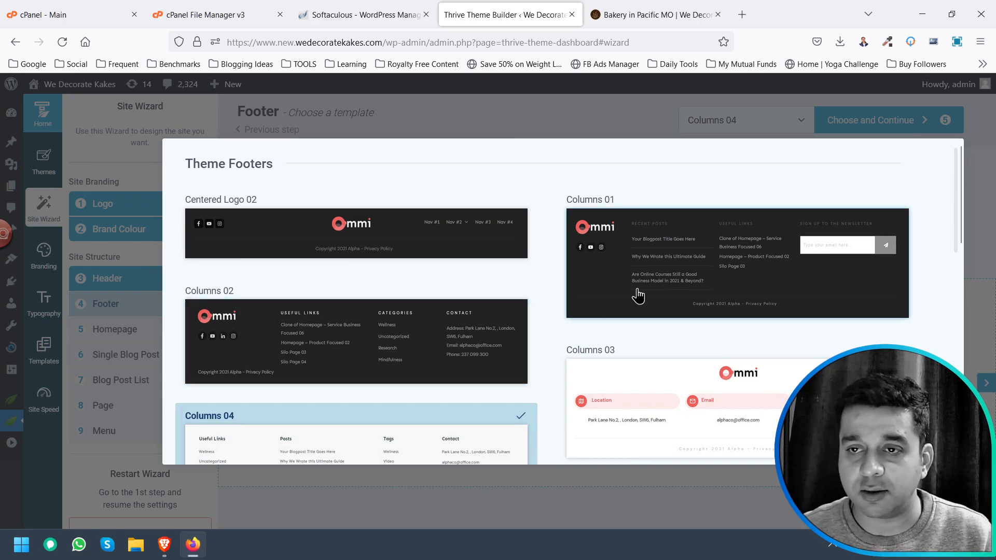
click(454, 358)
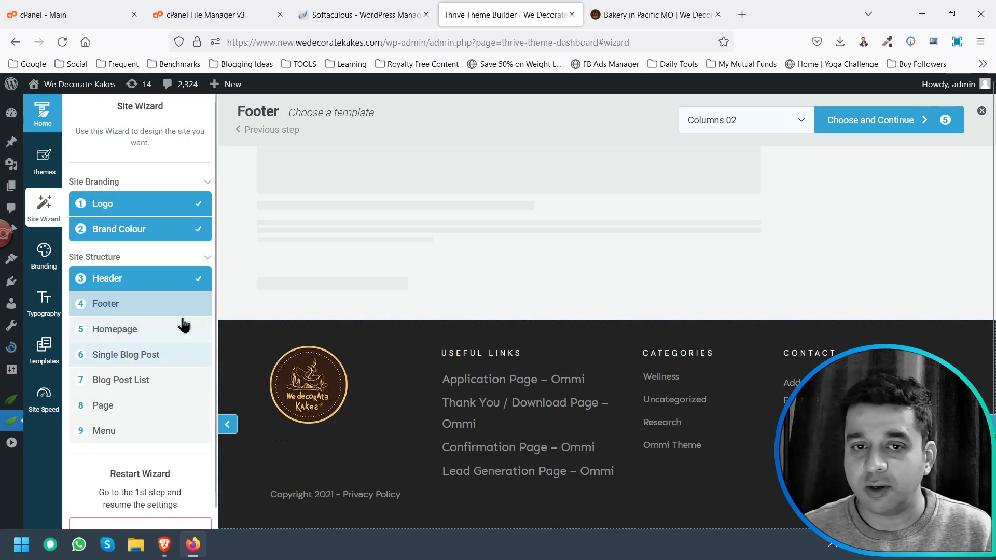
click(885, 120)
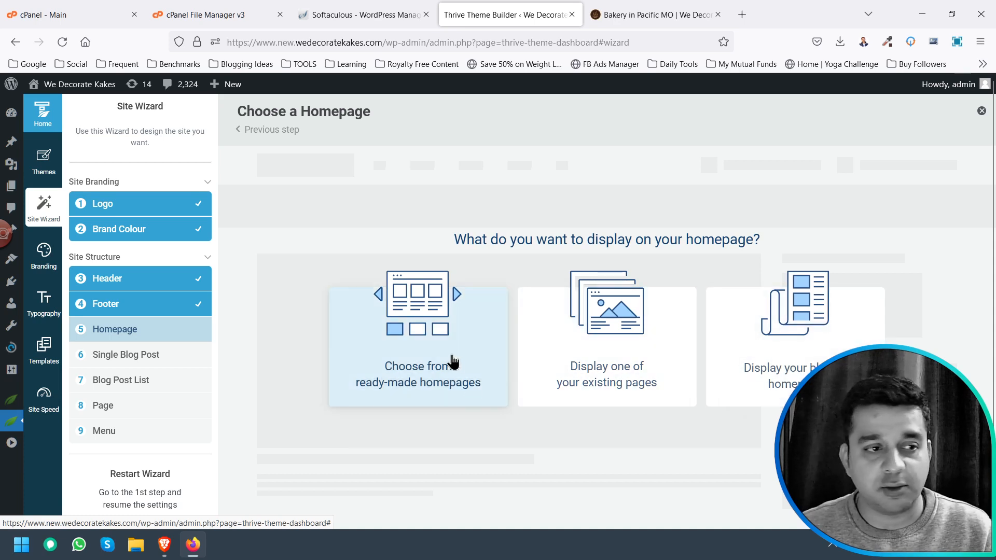
- Choose a ready-made homepage, compare the available templates, and continue with Personal Branding – Homepage
click(430, 328)
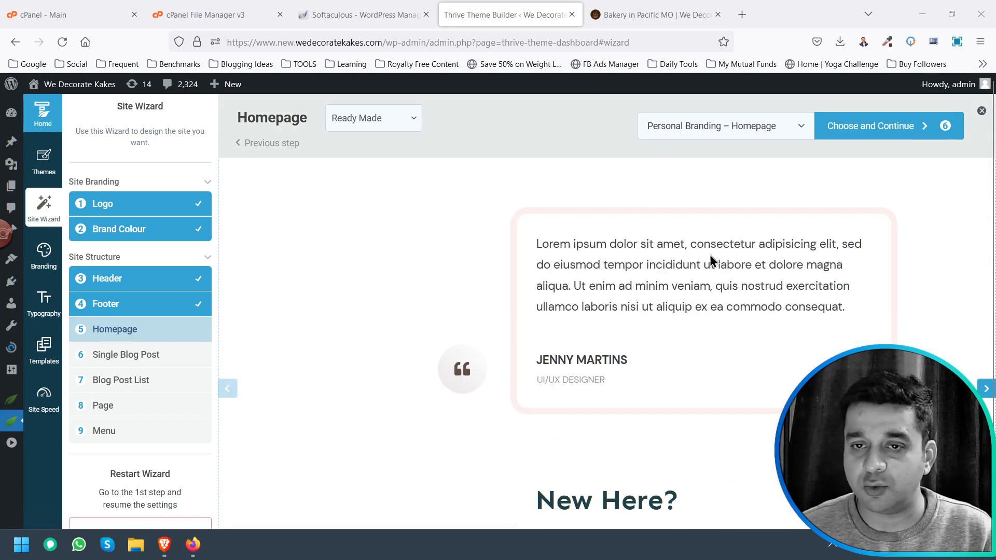
click(736, 124)
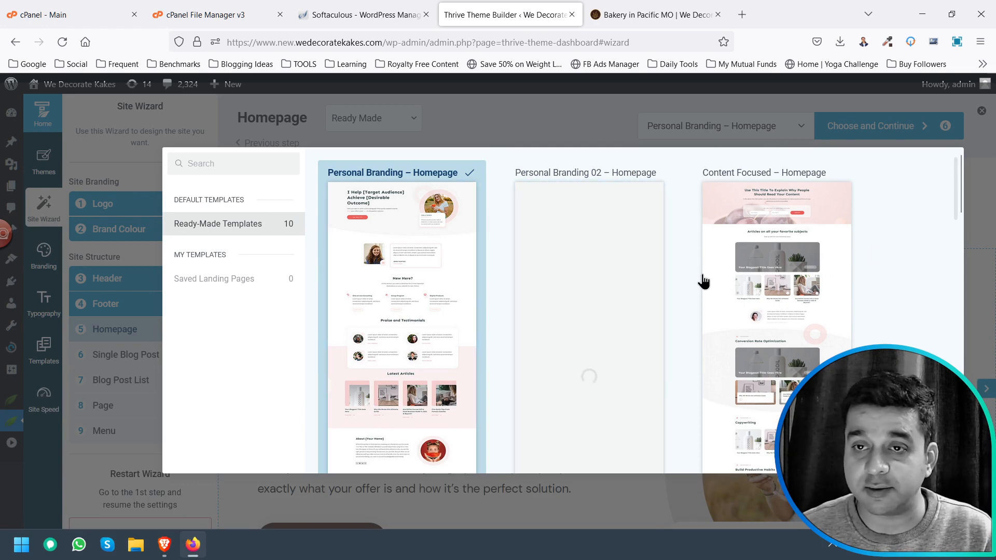
scroll(703, 281, down, 5)
scroll(704, 281, down, 4)
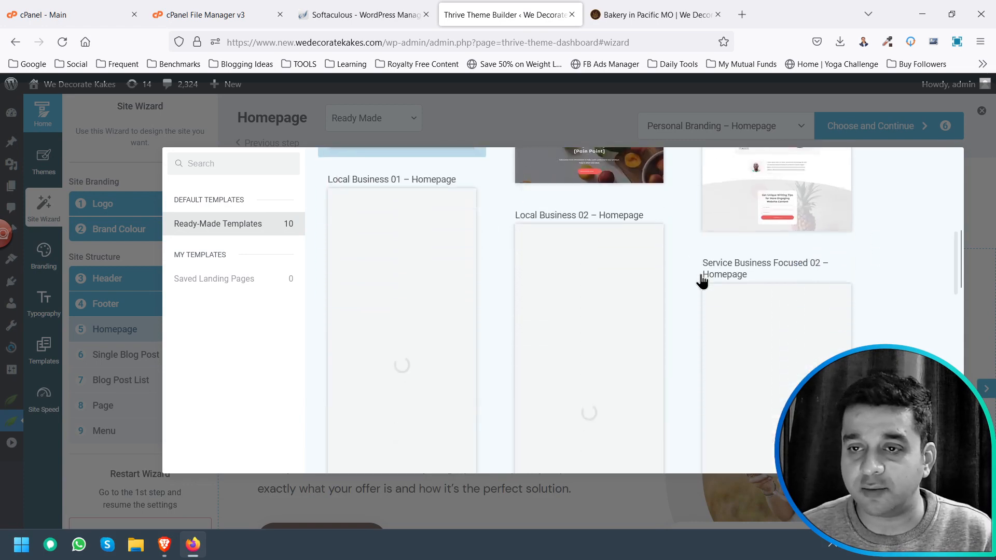
scroll(640, 324, up, 2)
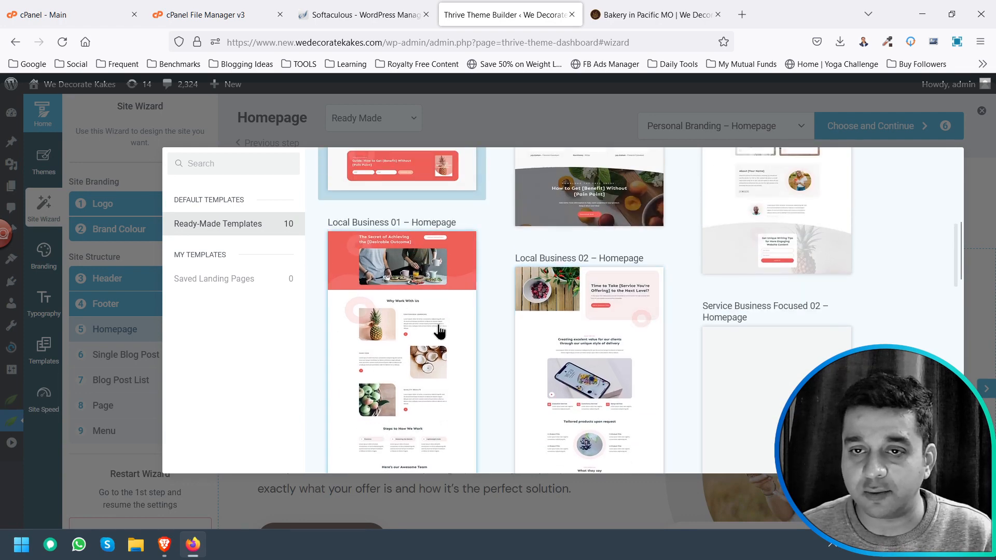
scroll(410, 358, down, 3)
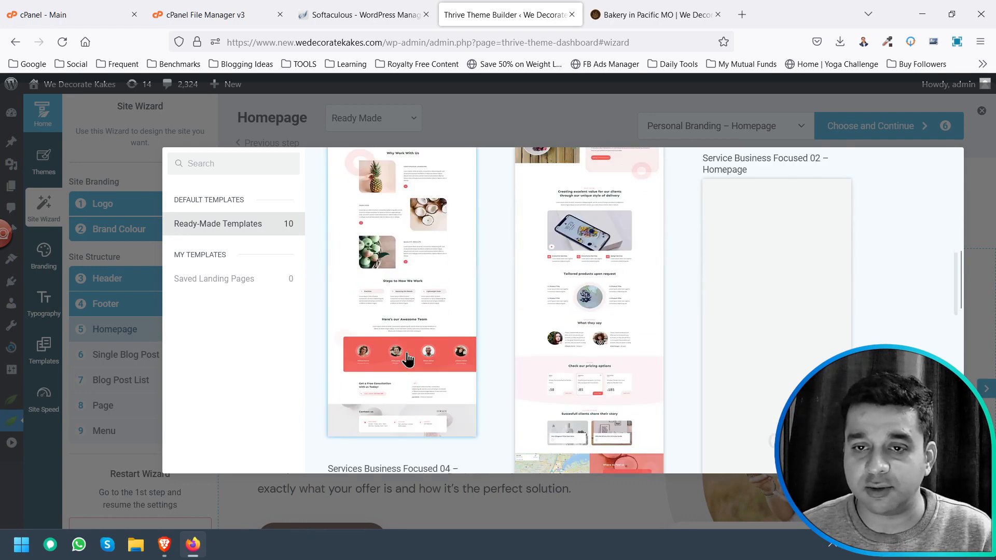
scroll(668, 355, up, 2)
scroll(667, 355, down, 10)
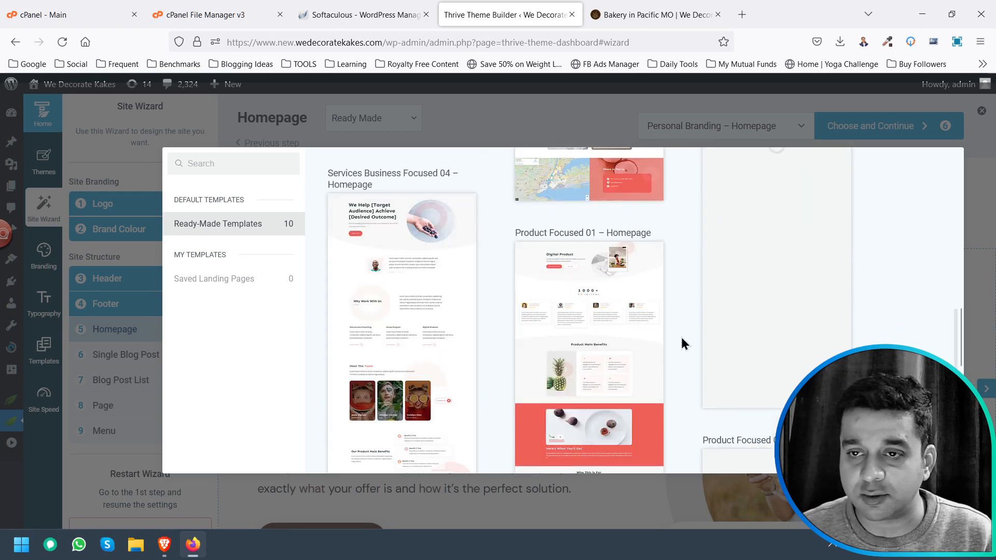
scroll(680, 337, up, 6)
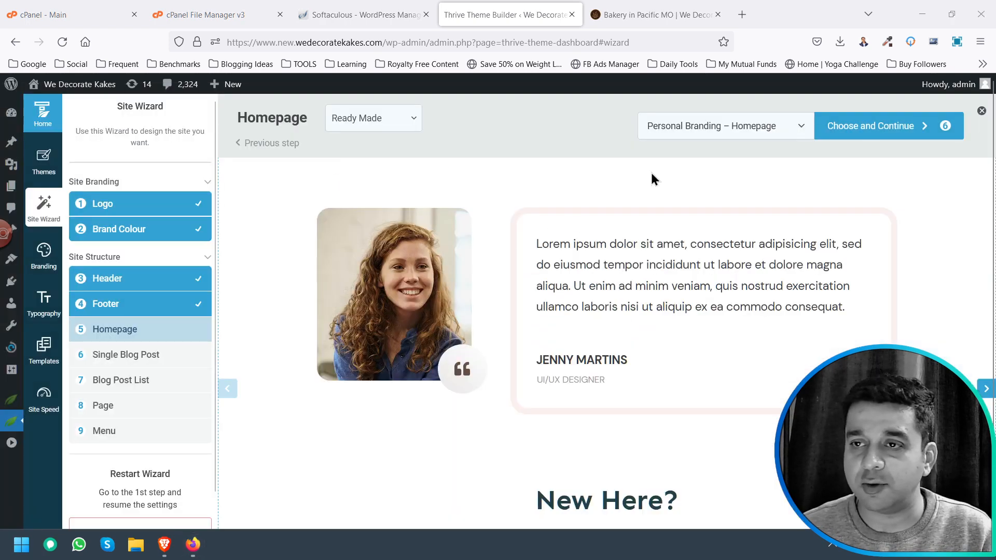
click(882, 127)
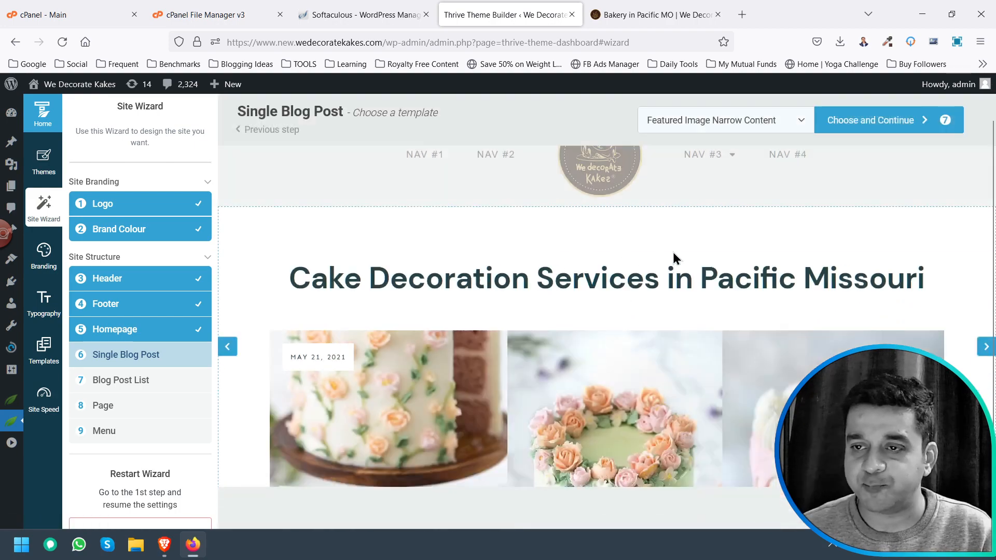
- Examine the full preview of the Featured Image Narrow Content template for single blog posts, from header to footer
scroll(606, 270, down, 20)
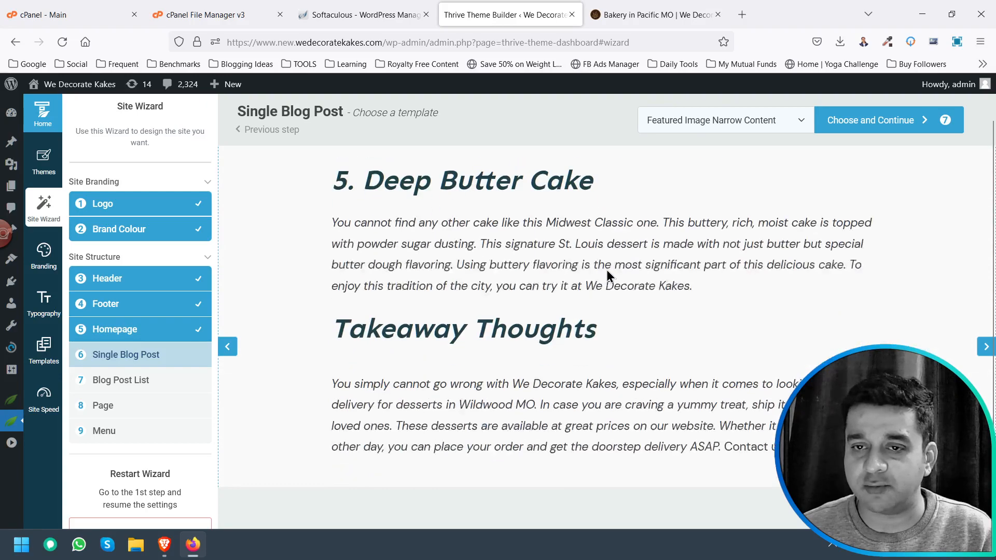
scroll(607, 271, down, 8)
scroll(607, 271, down, 8)
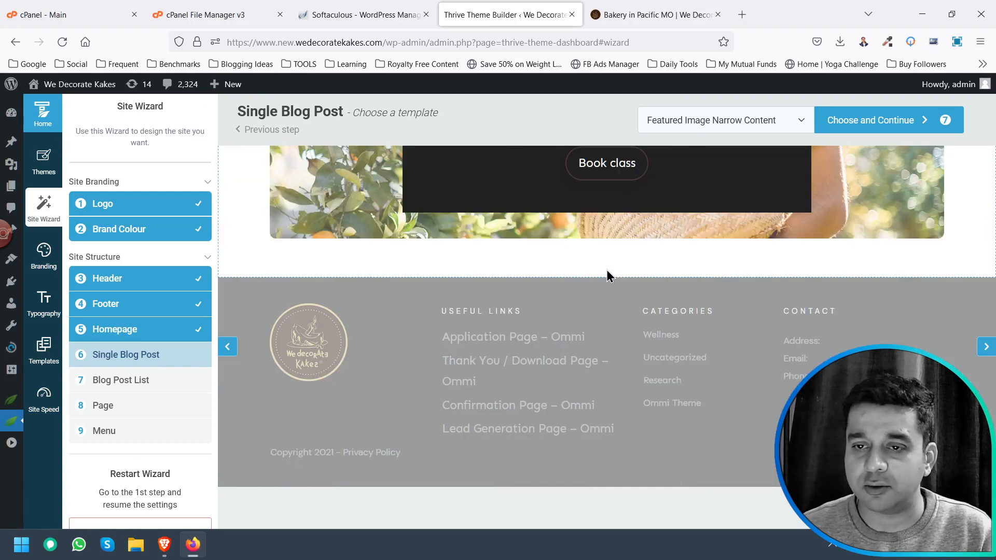
scroll(606, 270, up, 20)
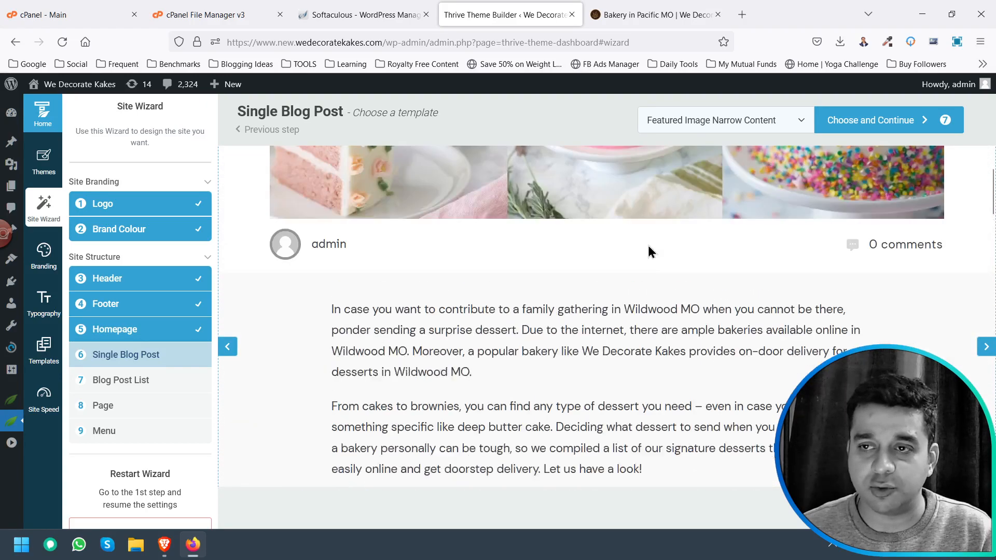
scroll(790, 251, up, 10)
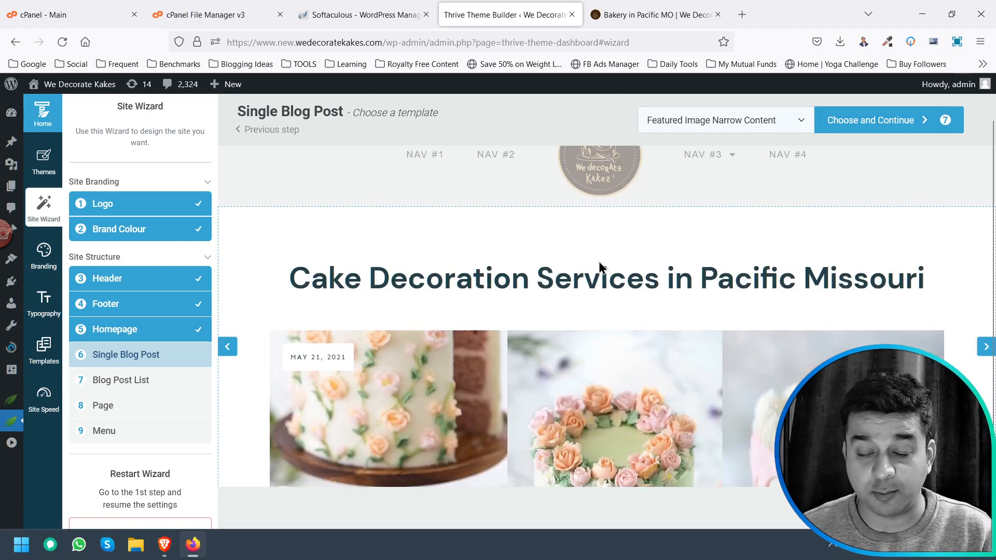
scroll(677, 254, up, 2)
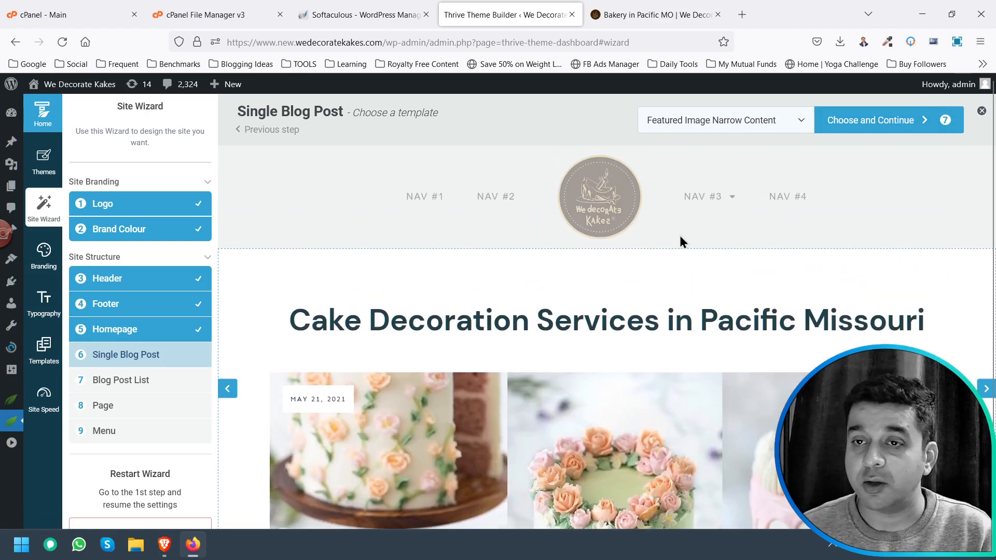
- Apply the Featured Image Boxed Video Post template to single blog posts, check its preview and continue to the blog post list setup
click(732, 124)
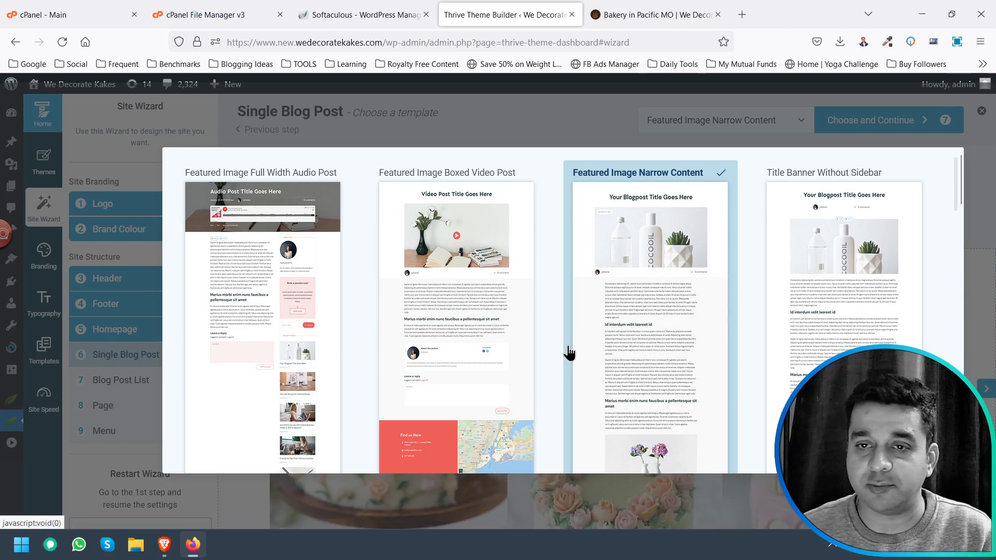
scroll(550, 347, down, 5)
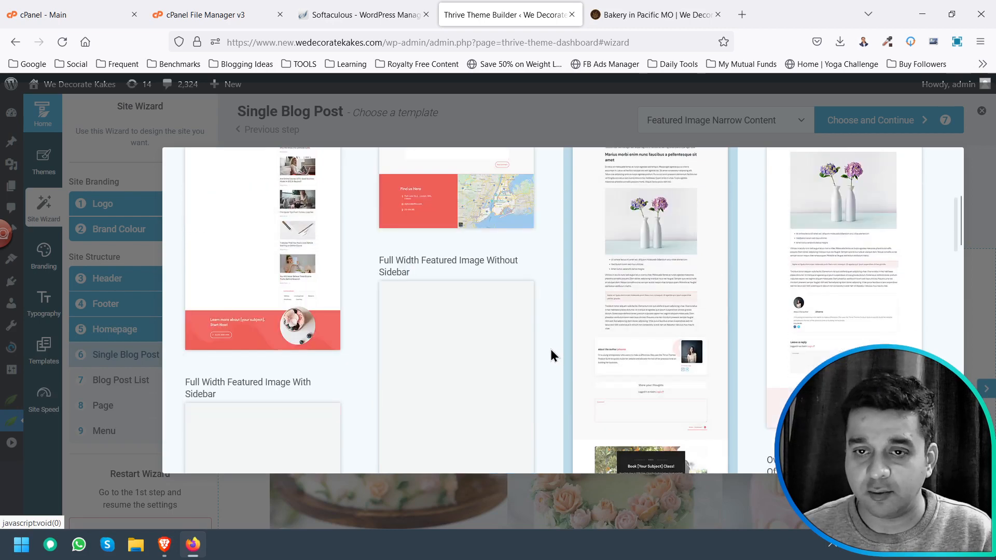
scroll(549, 346, up, 5)
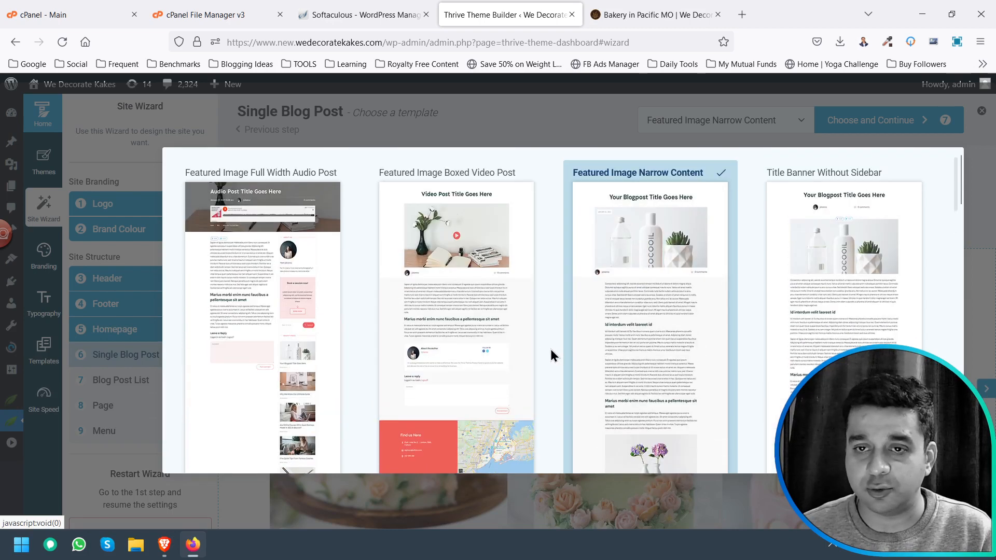
click(469, 279)
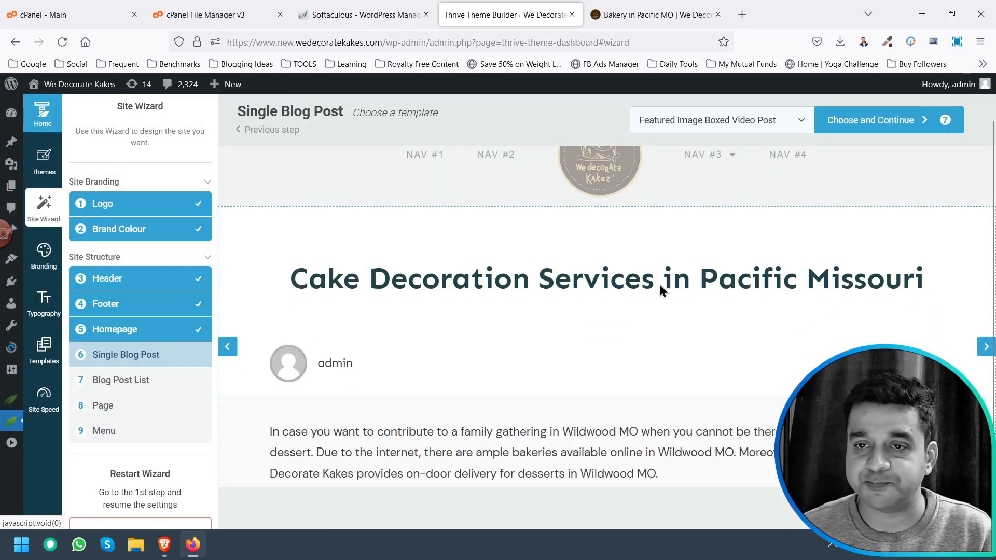
scroll(616, 290, down, 5)
scroll(616, 291, down, 15)
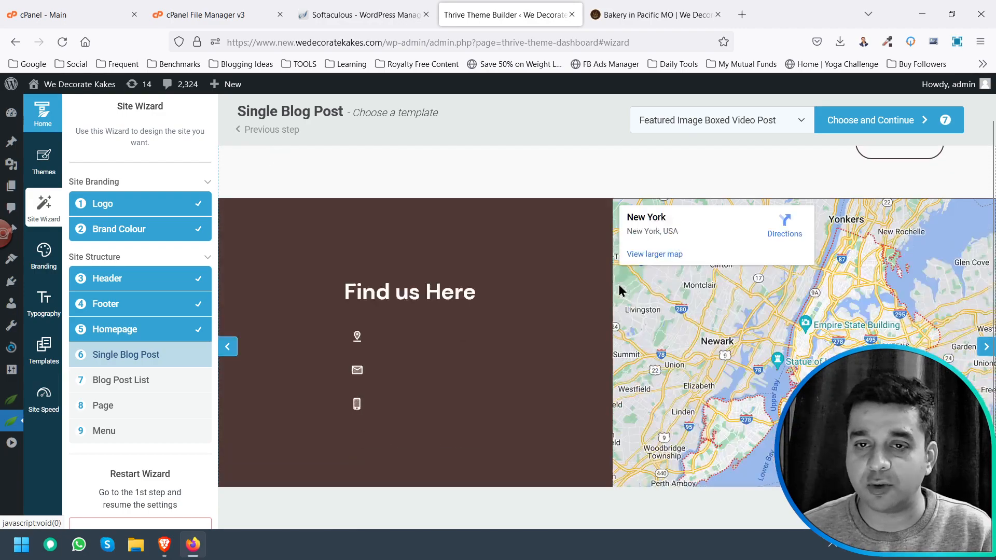
scroll(529, 310, up, 15)
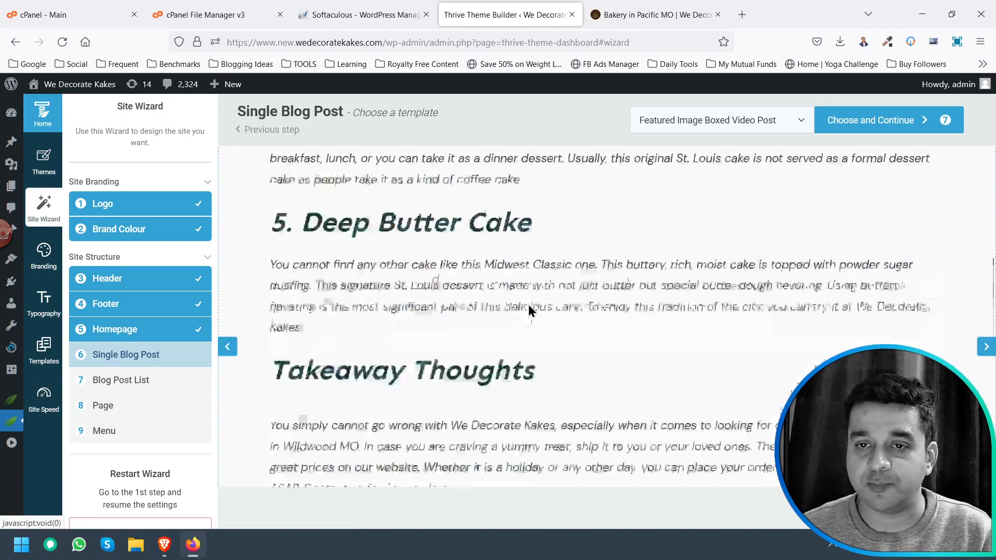
scroll(529, 310, up, 5)
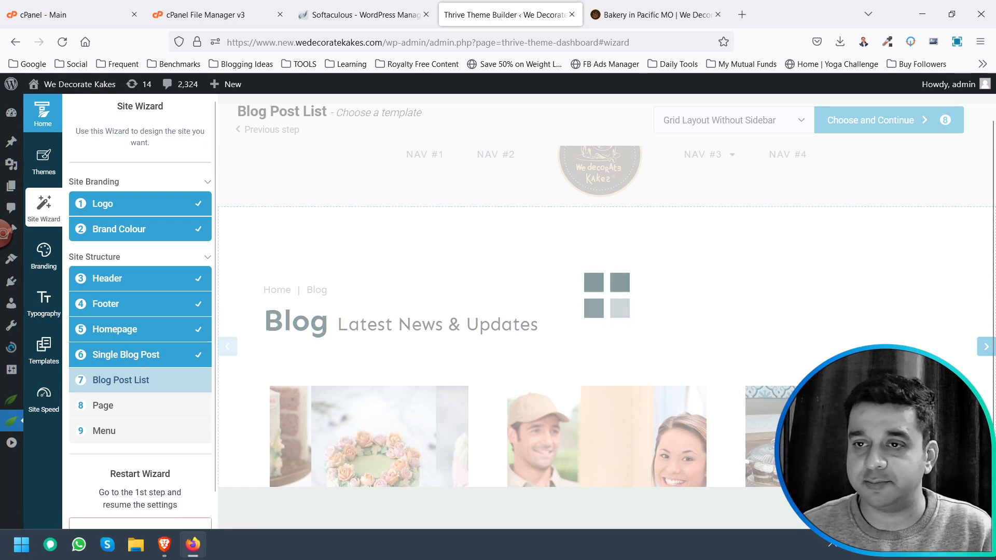
- Check the Grid Layout Without Sidebar blog post list, choose it and continue to the page setup
scroll(543, 291, down, 15)
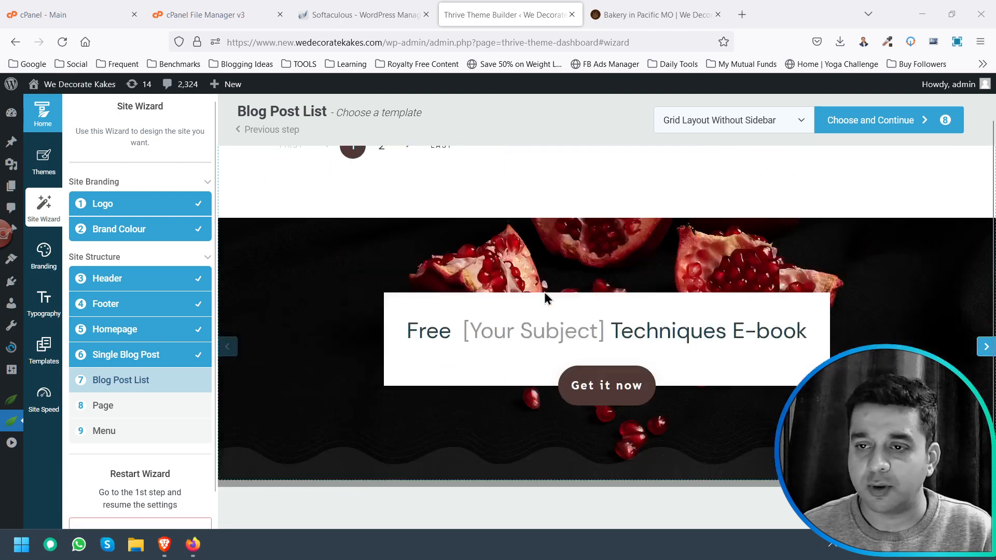
scroll(543, 291, up, 15)
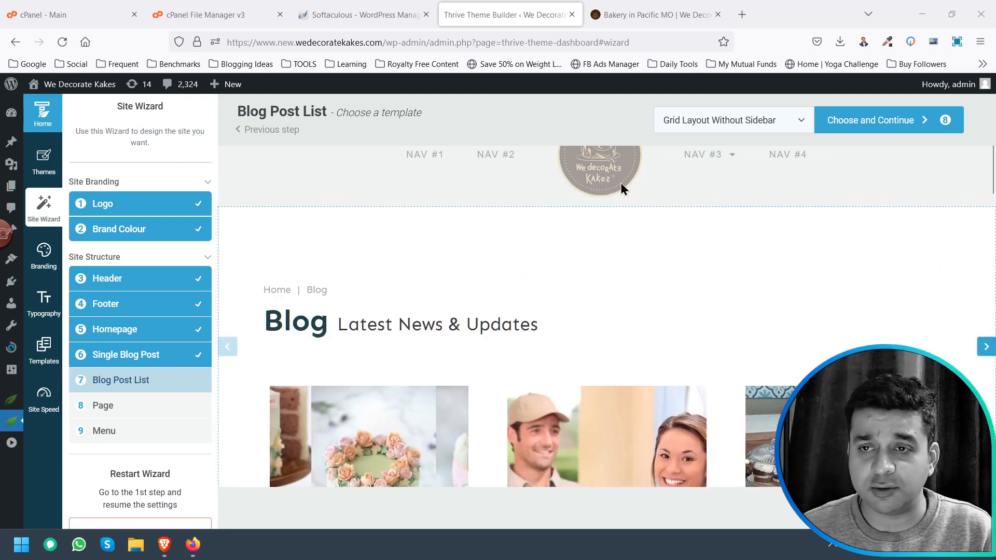
click(861, 122)
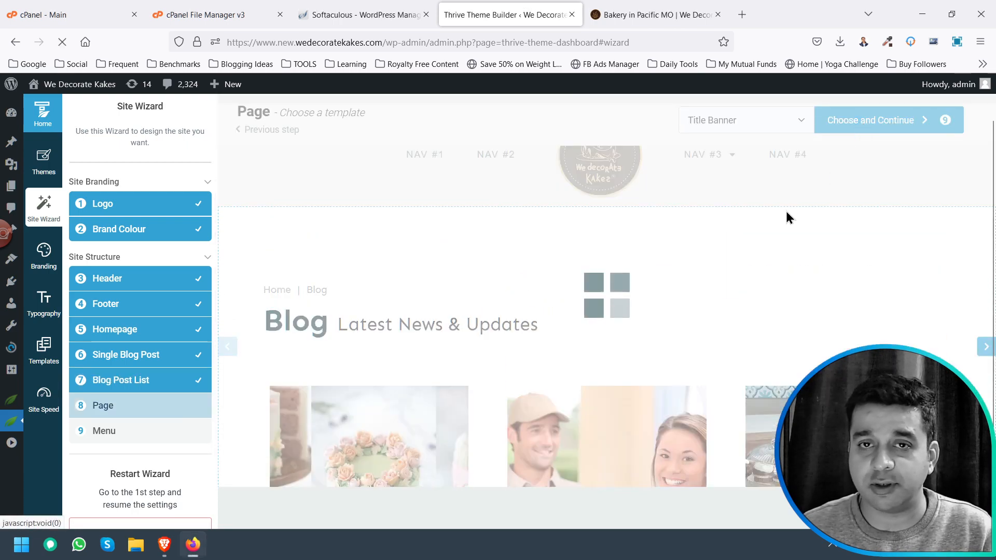
- Look through the available page templates, keep Title Banner and continue to the menu setup
scroll(484, 275, down, 10)
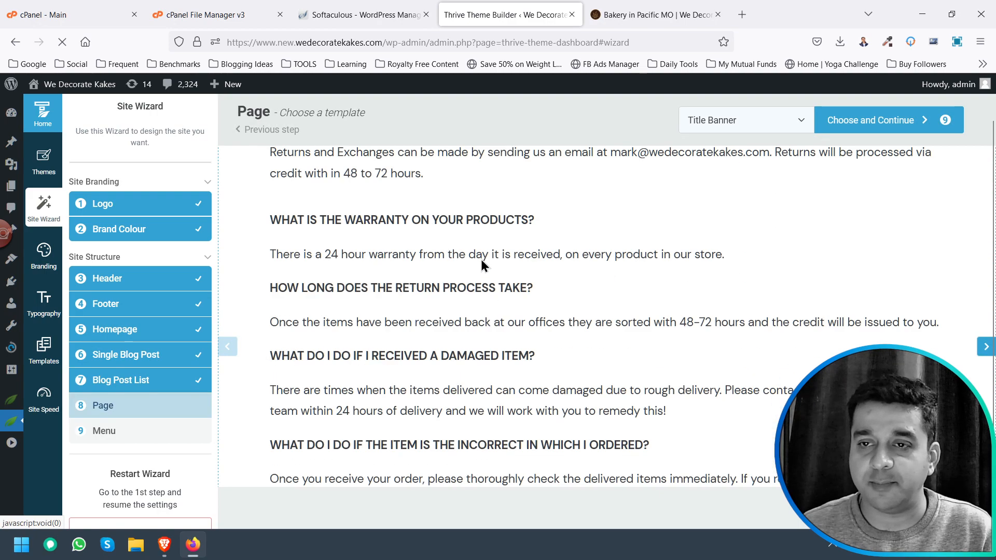
scroll(483, 262, up, 6)
scroll(481, 266, up, 4)
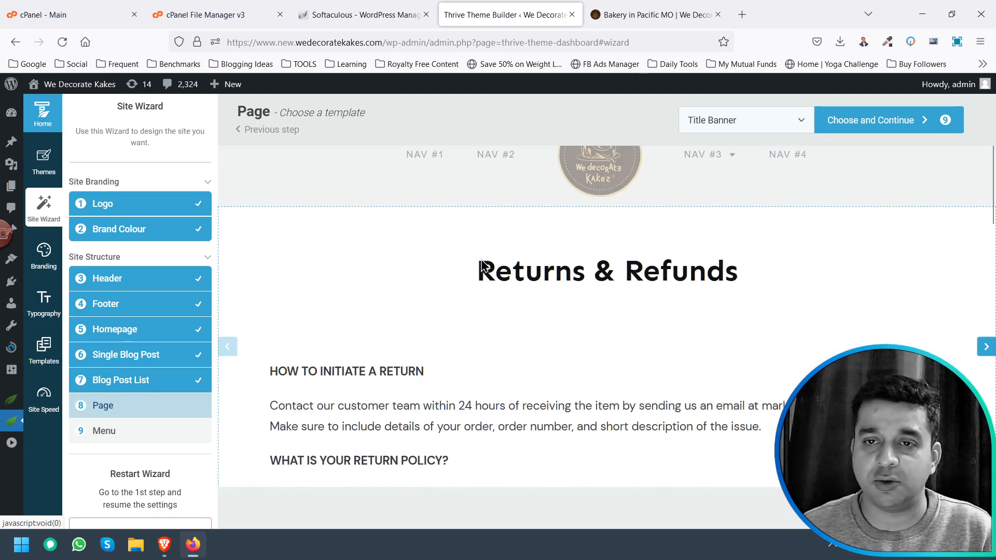
click(758, 124)
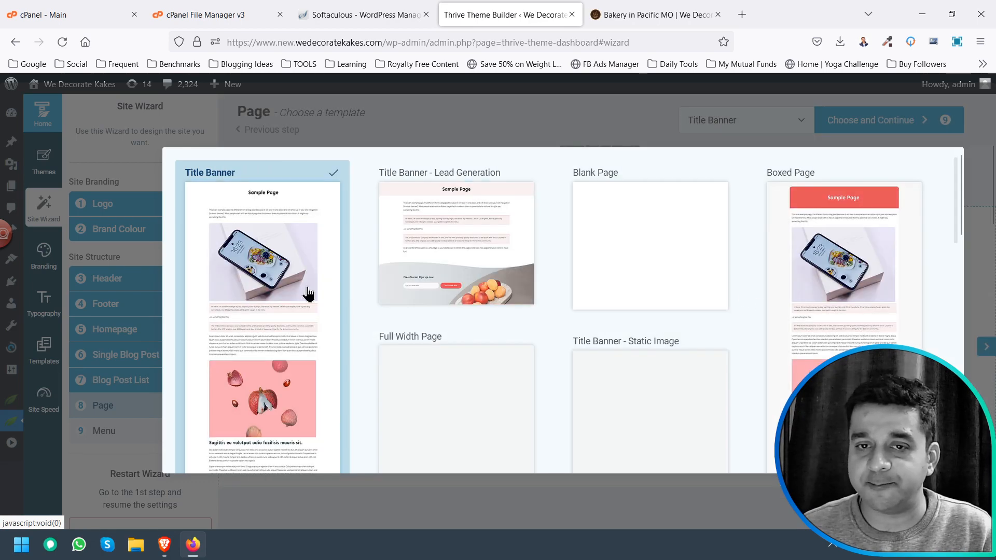
scroll(308, 293, down, 4)
scroll(308, 293, up, 4)
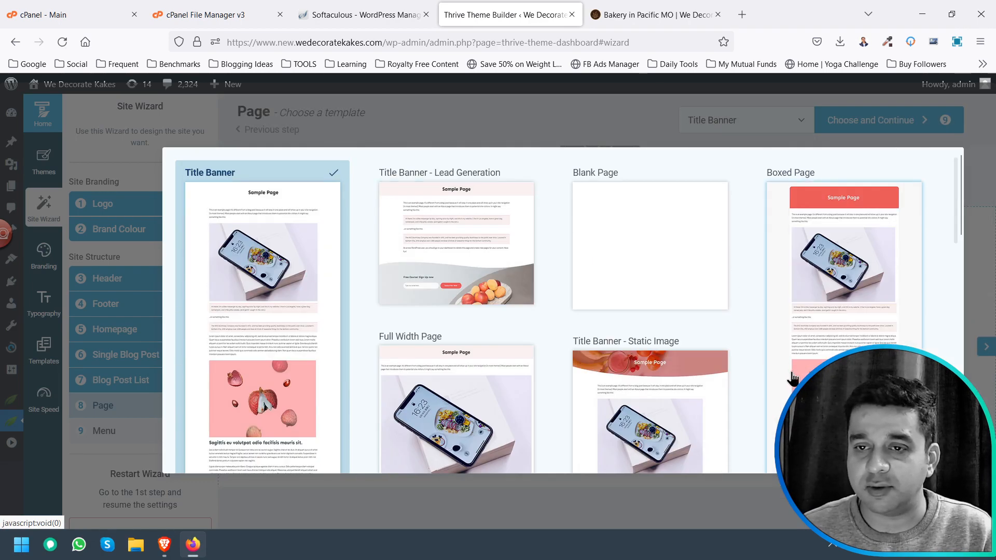
scroll(773, 374, down, 10)
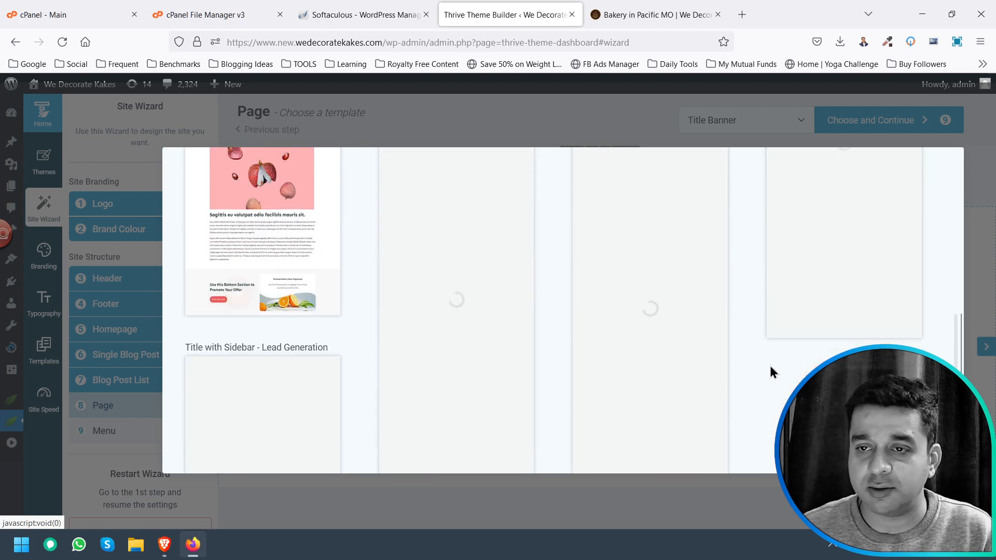
scroll(771, 373, up, 4)
scroll(771, 373, up, 4)
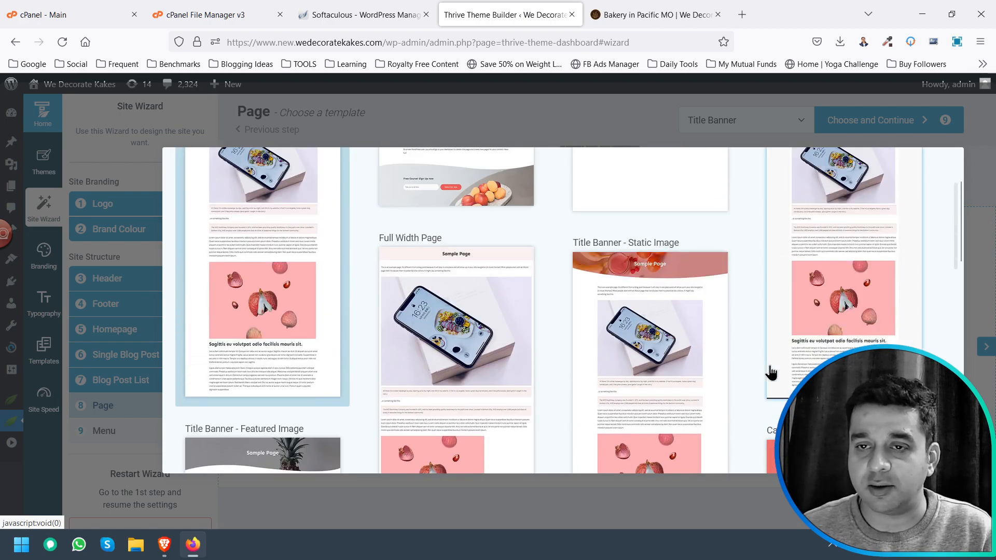
scroll(771, 373, down, 5)
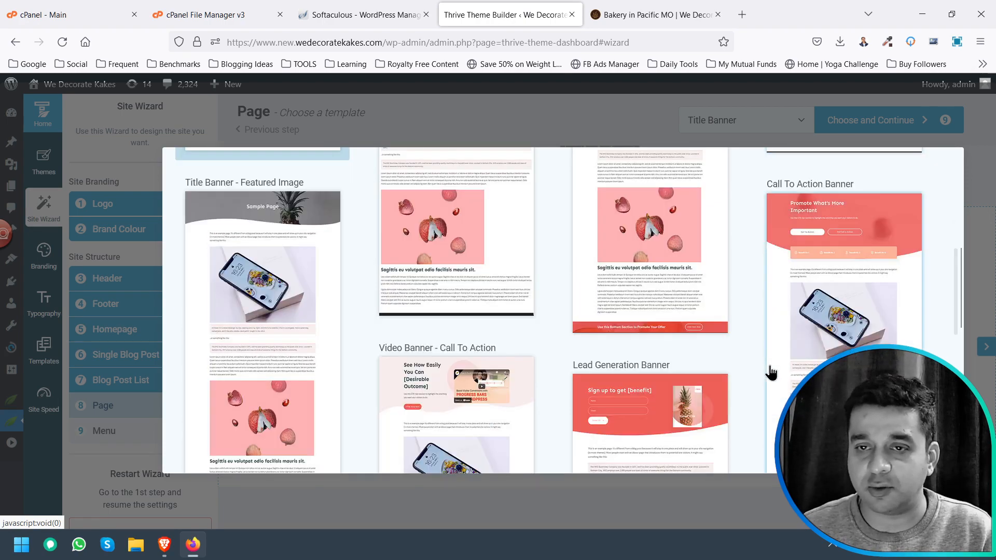
scroll(771, 372, down, 9)
scroll(770, 372, up, 6)
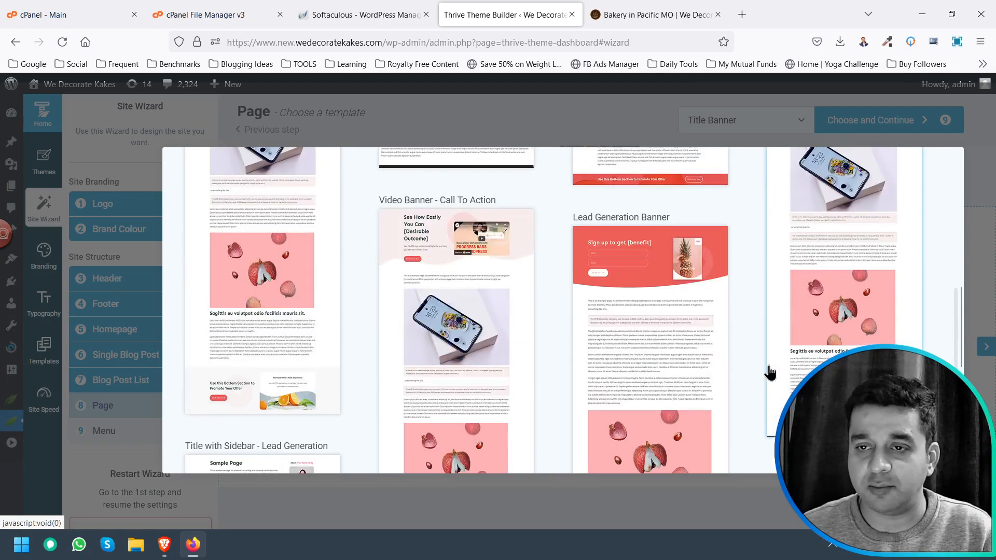
scroll(771, 373, up, 4)
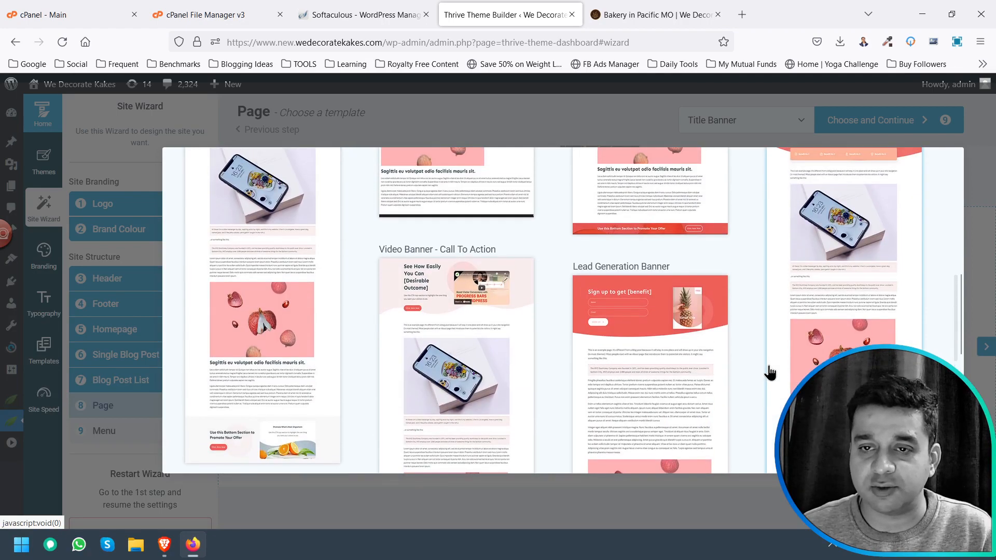
click(972, 202)
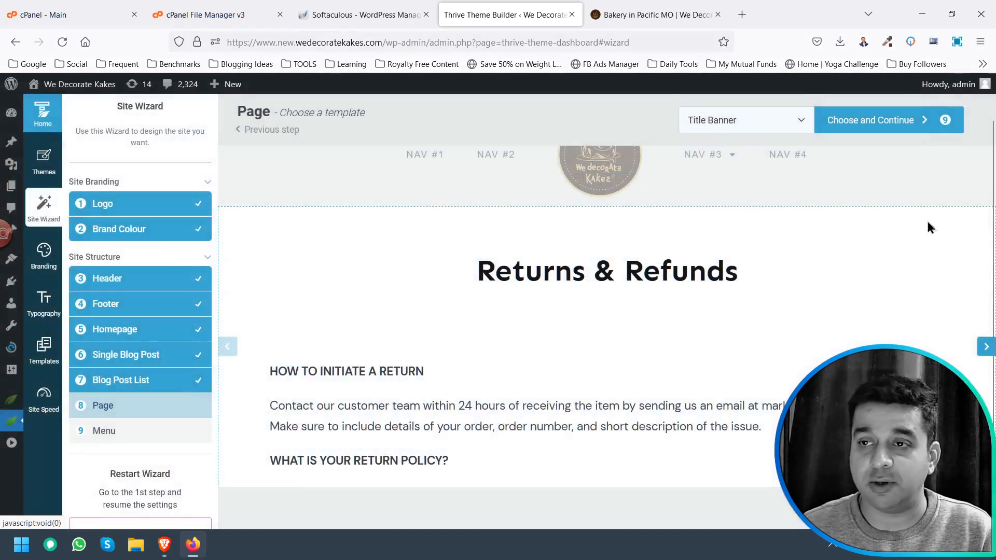
scroll(476, 321, down, 4)
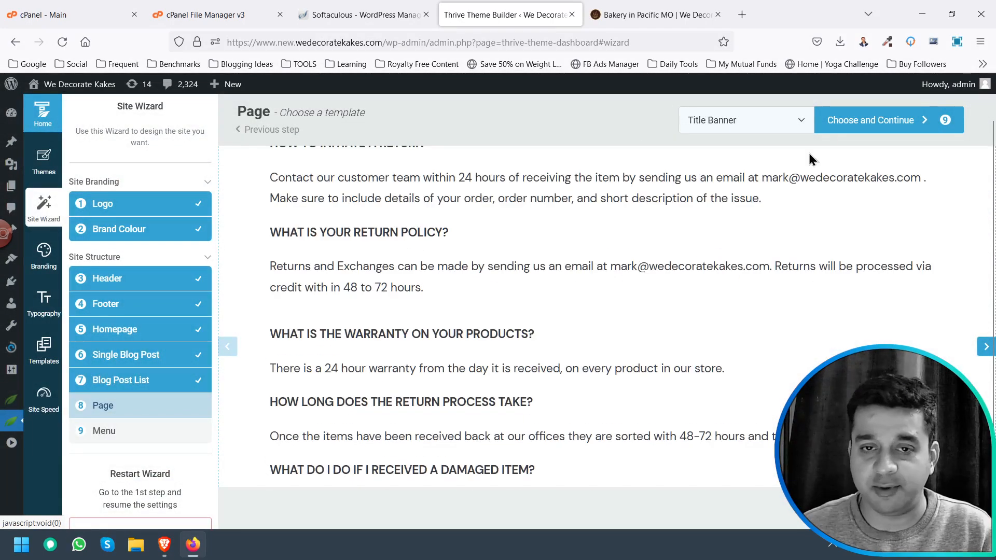
click(875, 123)
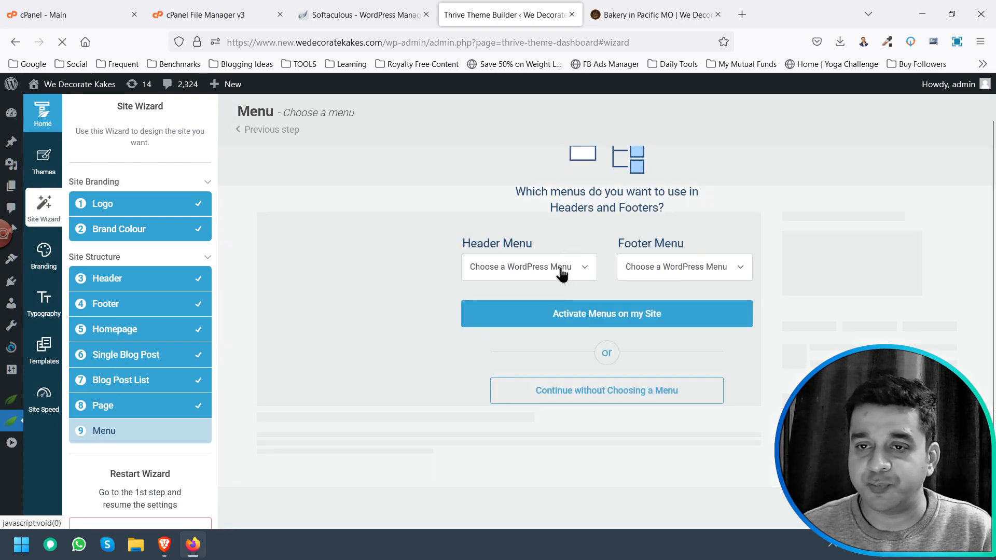
- Leave the header and footer menus unselected, activate the menus on the site and finish the Site Wizard
click(561, 273)
click(579, 271)
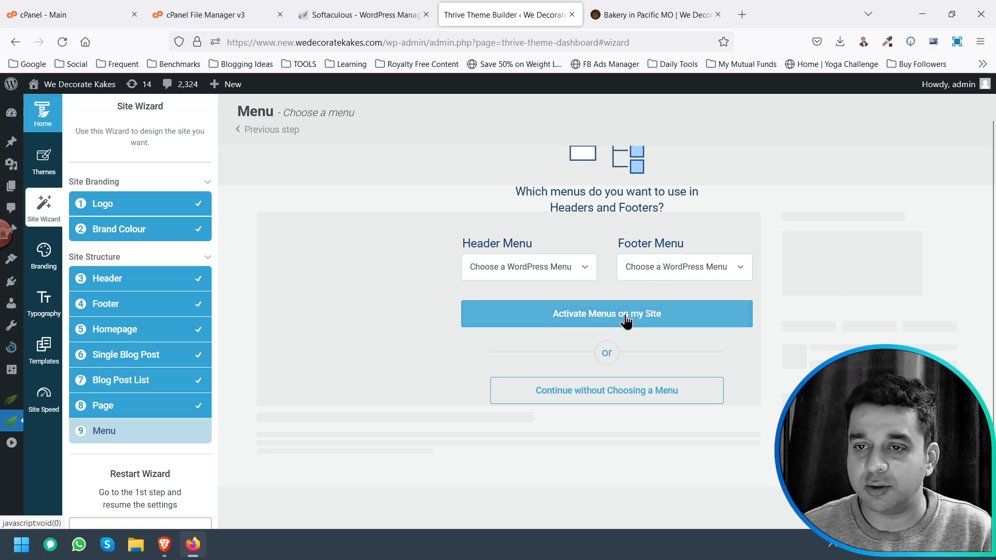
click(590, 320)
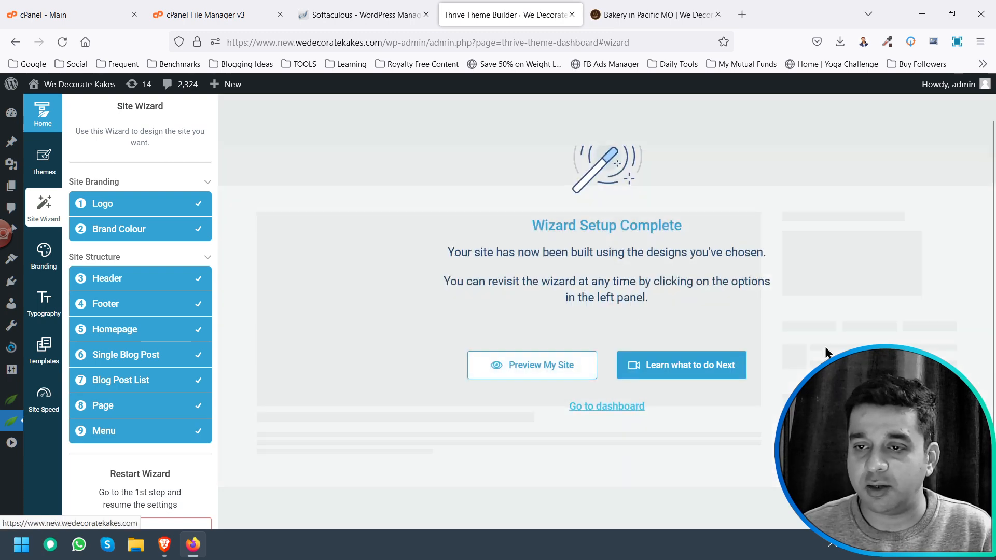
- Preview the finished site and examine the homepage's sections, testimonials, sign-up form and footer
click(558, 369)
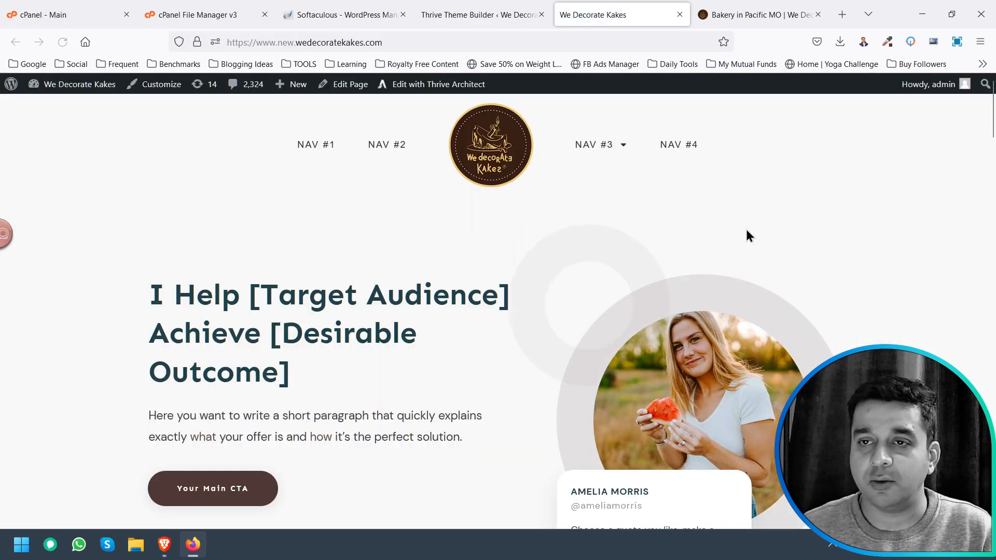
scroll(747, 236, down, 15)
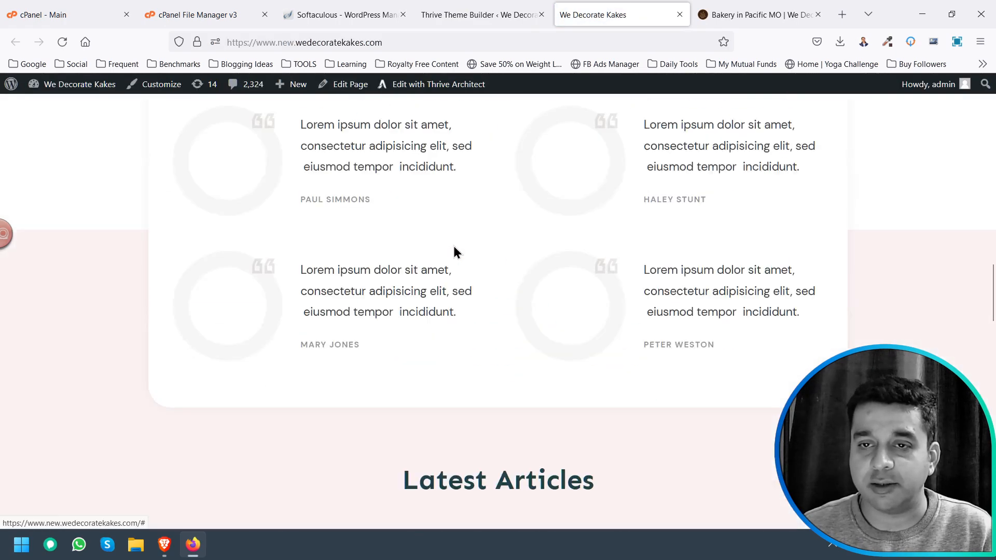
scroll(454, 248, down, 15)
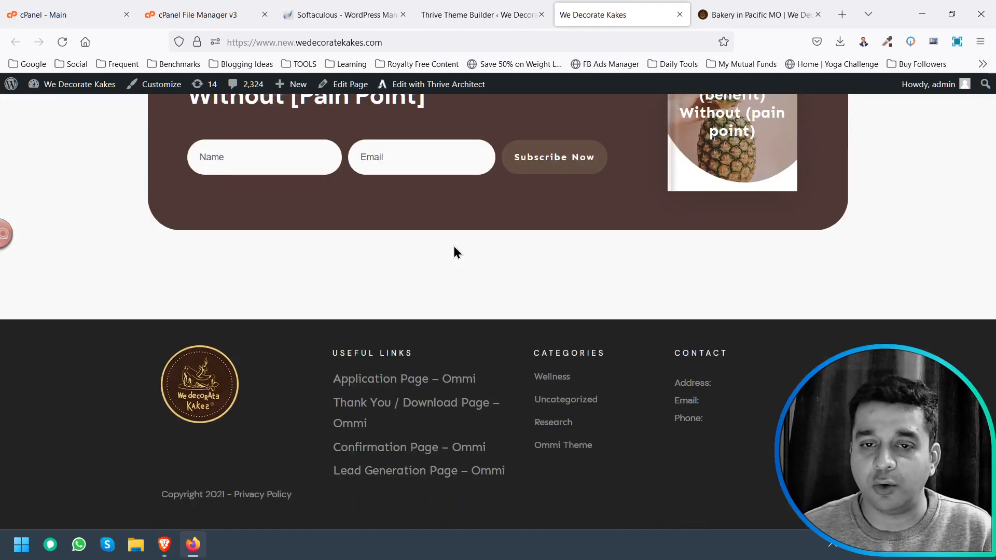
scroll(454, 248, up, 8)
scroll(454, 248, down, 6)
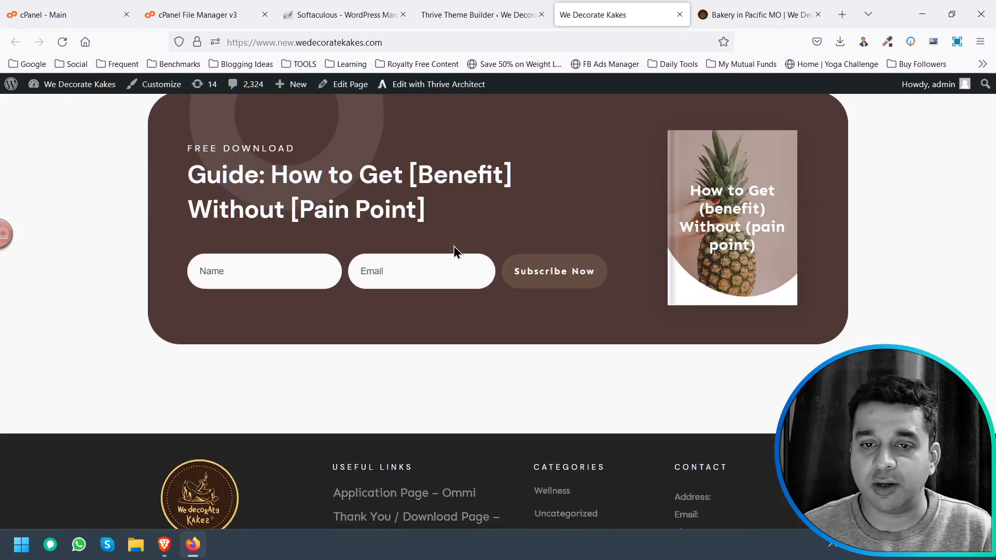
scroll(454, 252, down, 3)
scroll(453, 252, up, 10)
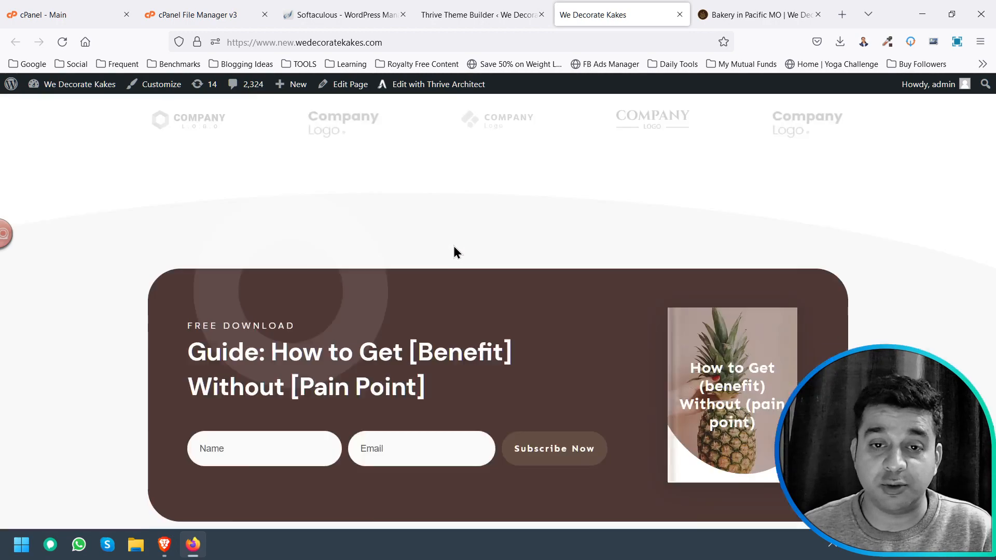
scroll(454, 249, up, 12)
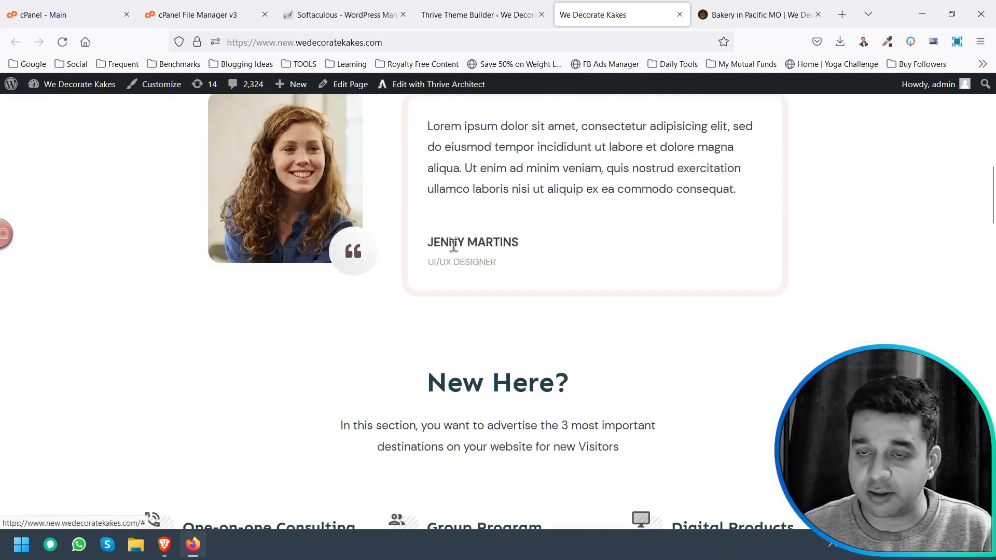
- Examine the generated homepage's hero section, quote, service columns and testimonials once more, ending at the hero
scroll(456, 251, down, 6)
scroll(533, 297, up, 12)
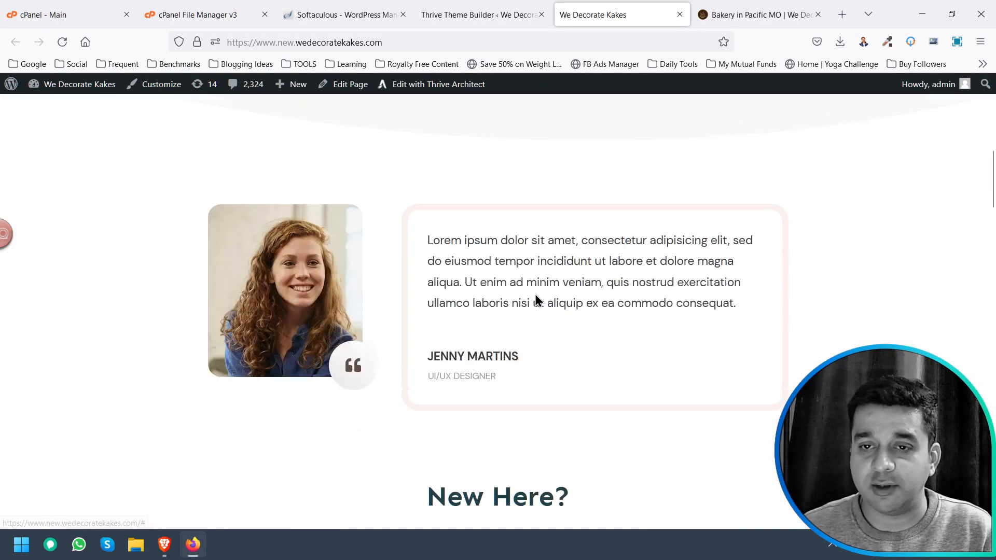
scroll(550, 275, up, 5)
scroll(259, 438, down, 4)
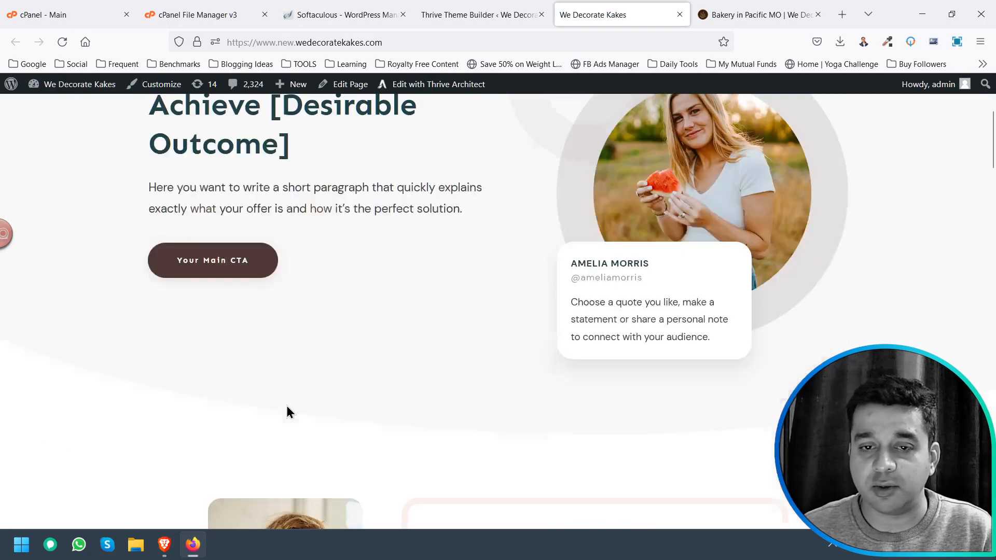
scroll(295, 264, up, 4)
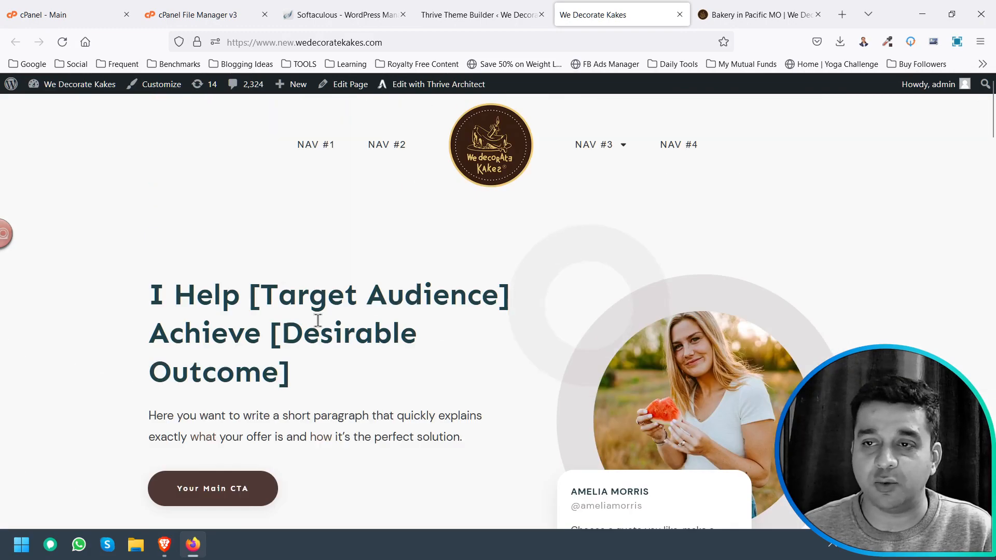
scroll(370, 265, down, 20)
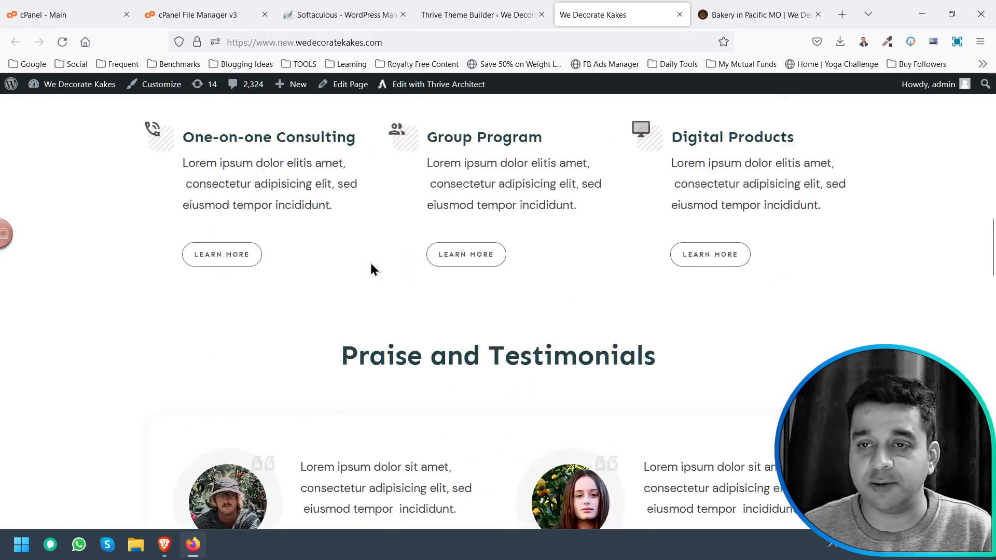
scroll(371, 268, down, 4)
scroll(372, 268, up, 15)
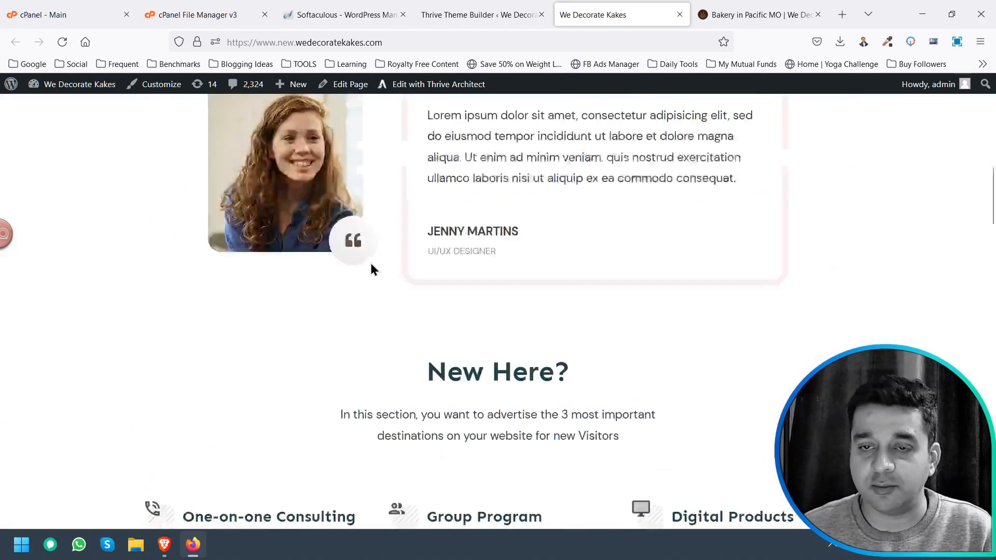
scroll(372, 263, up, 3)
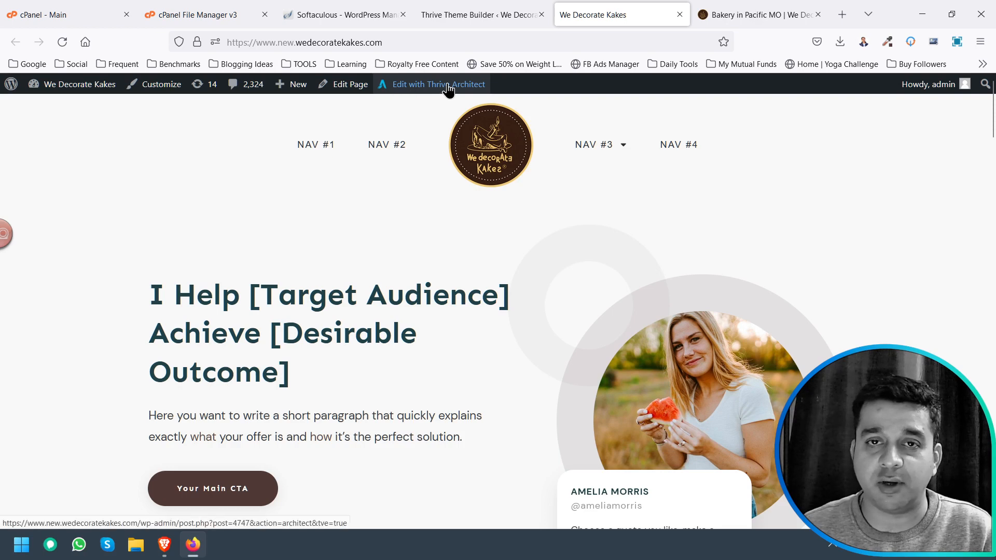
- Open the homepage for editing in Thrive Architect and look over its hero section on the canvas
click(465, 88)
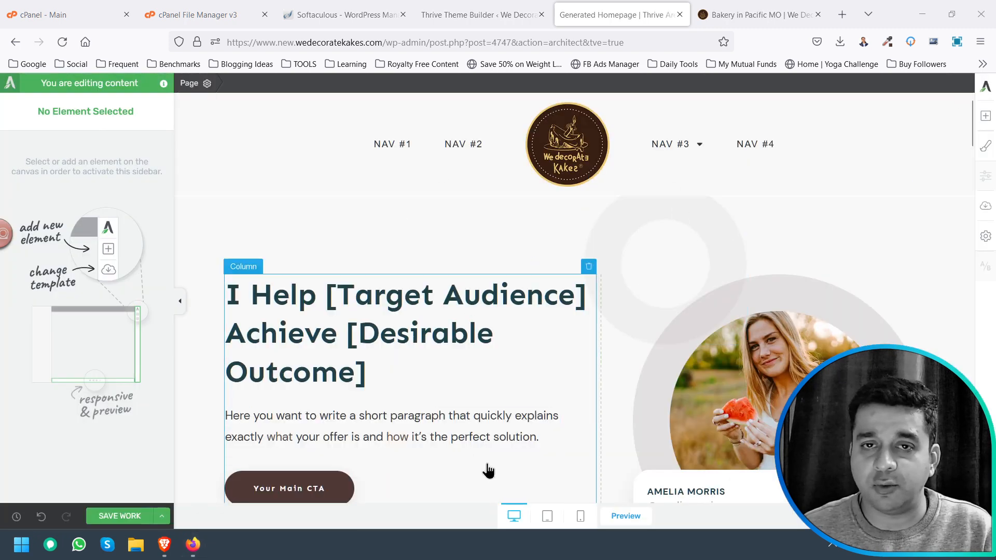
scroll(552, 341, down, 4)
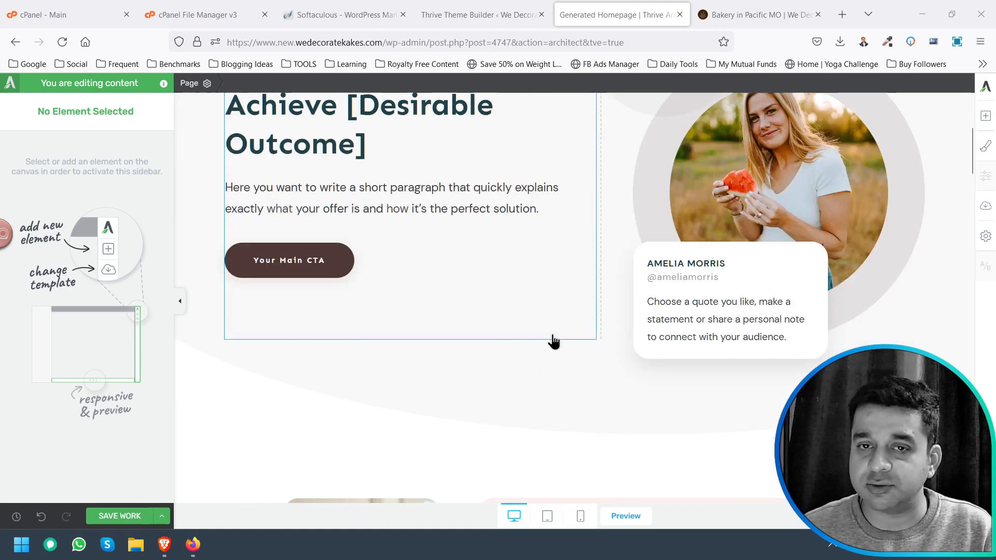
scroll(611, 334, down, 6)
scroll(542, 355, up, 10)
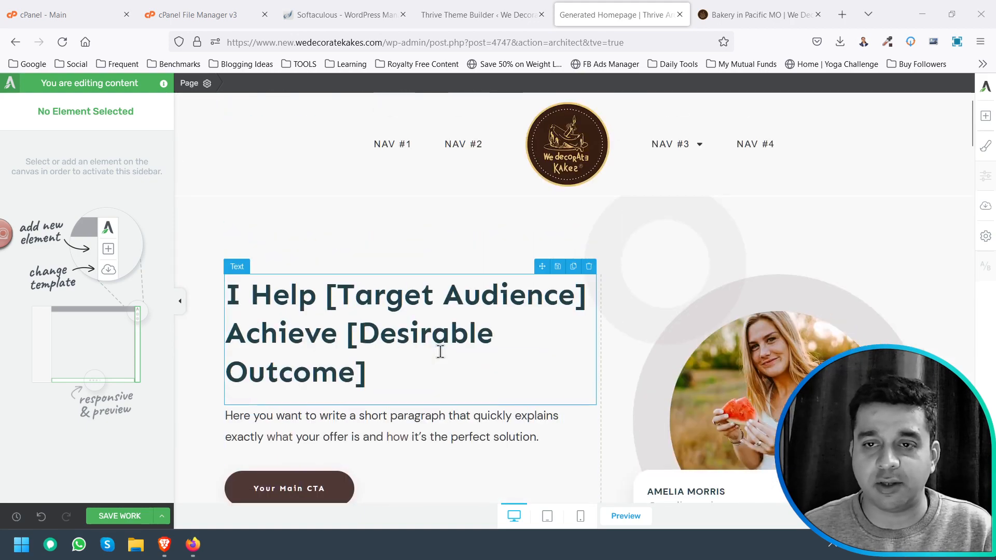
scroll(429, 295, down, 1)
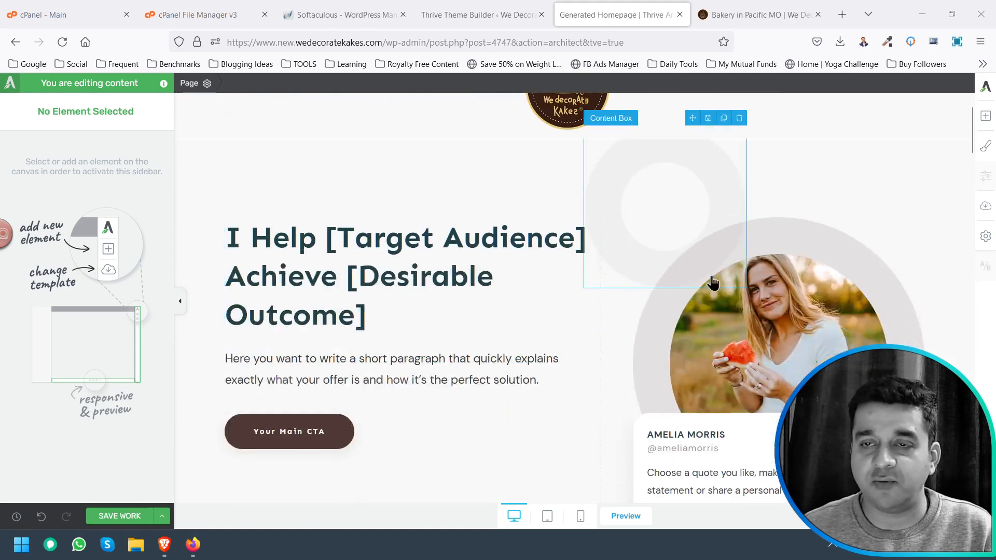
scroll(674, 301, up, 1)
- Replace the hero section's main heading with "We Decorate Kakes" and select the paragraph beneath it
click(374, 303)
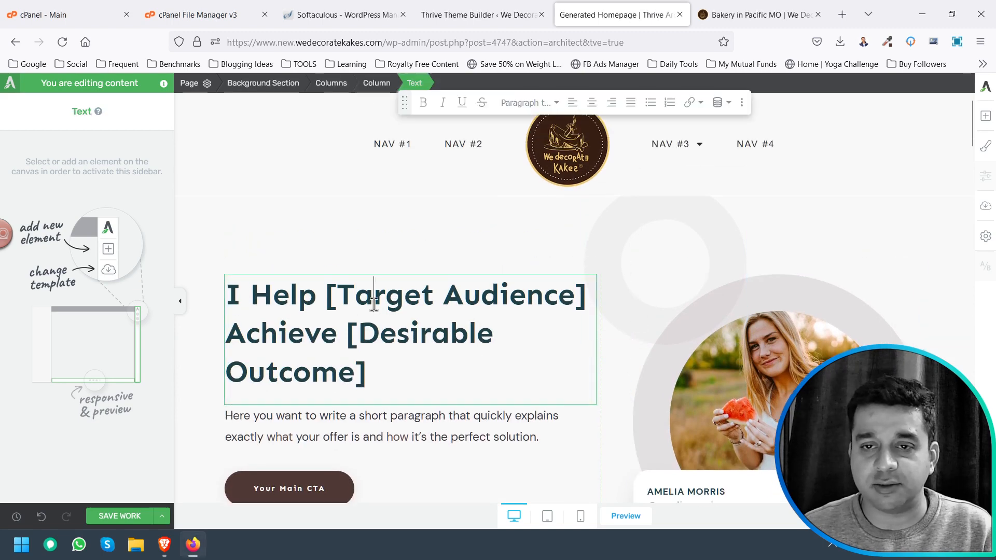
triple_click(254, 291)
triple_click(253, 291)
triple_click(253, 291)
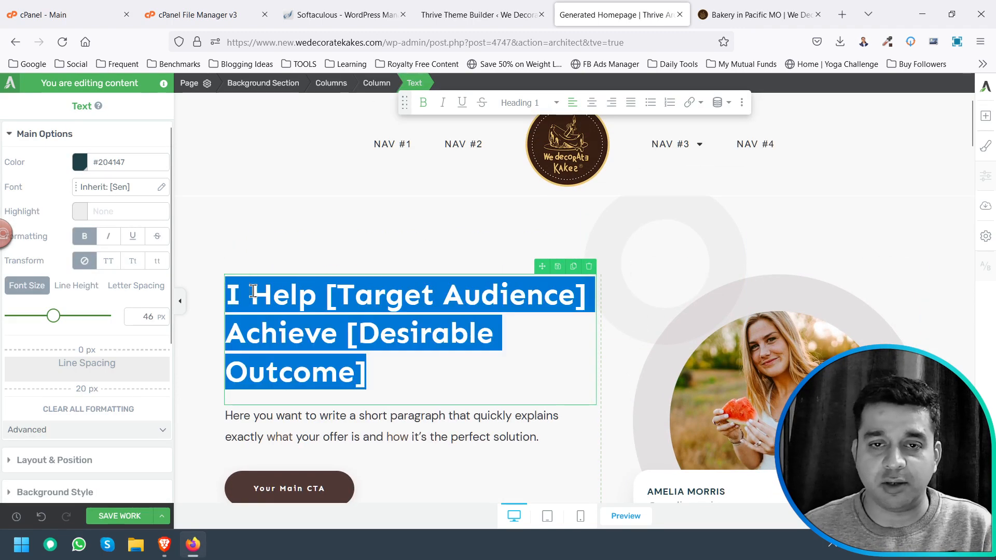
text(We D)
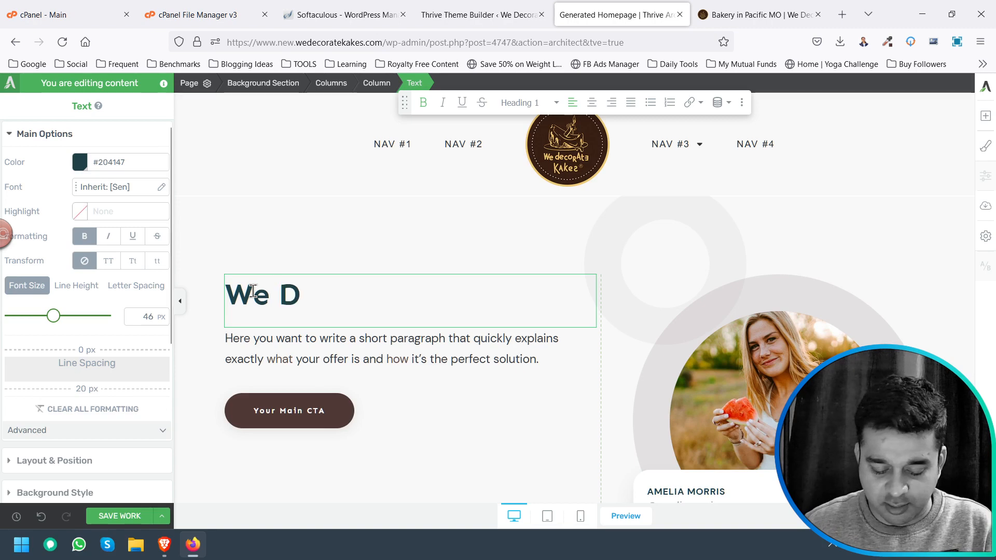
text(ecorat)
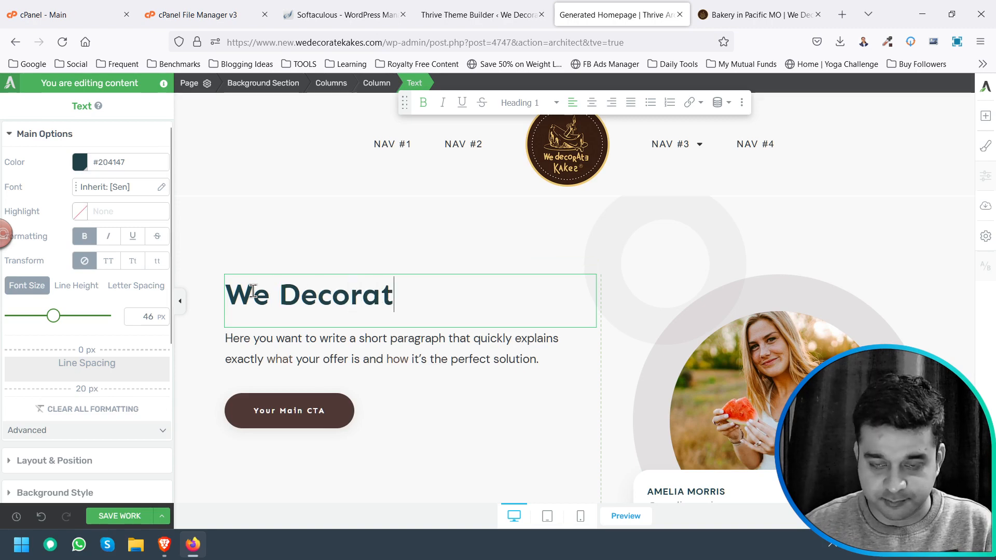
text(e K)
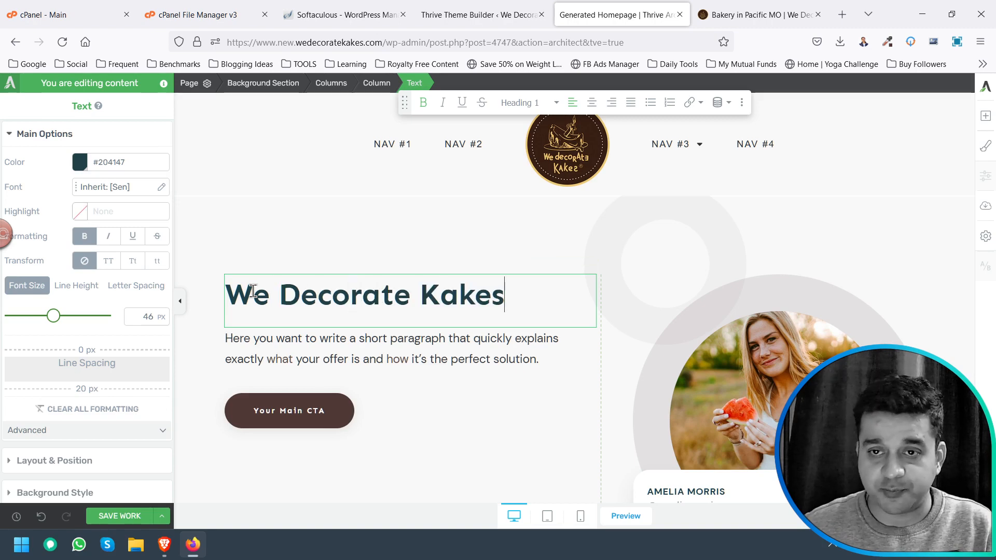
text(akes)
click(304, 337)
click(320, 359)
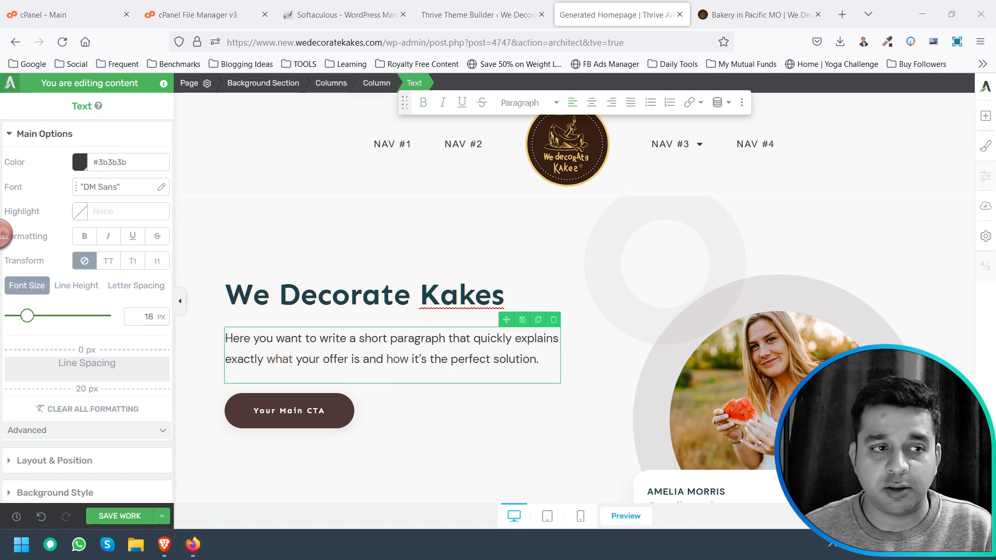
- Replace the "New Here?" section heading with "Bakery in Wildwood Missouri"
scroll(638, 244, down, 12)
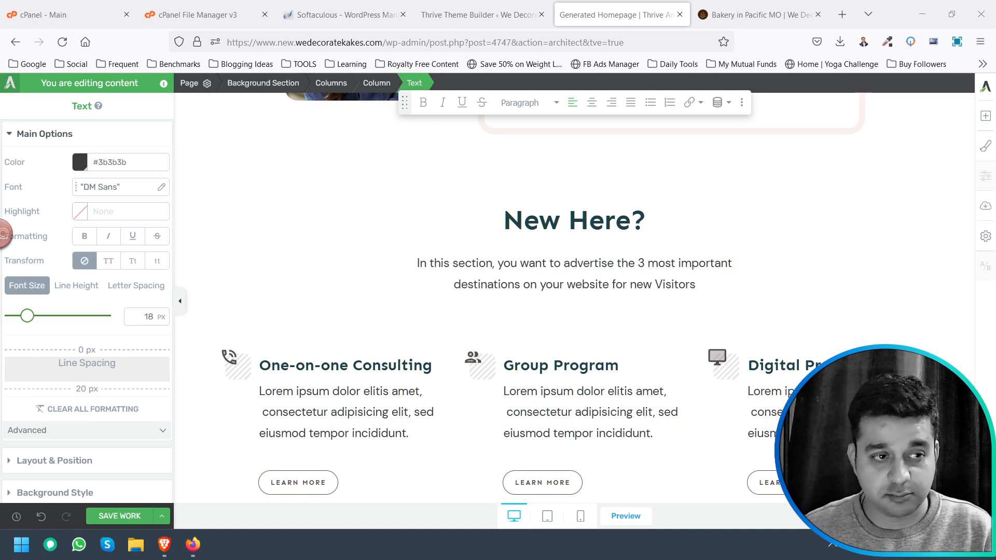
triple_click(573, 227)
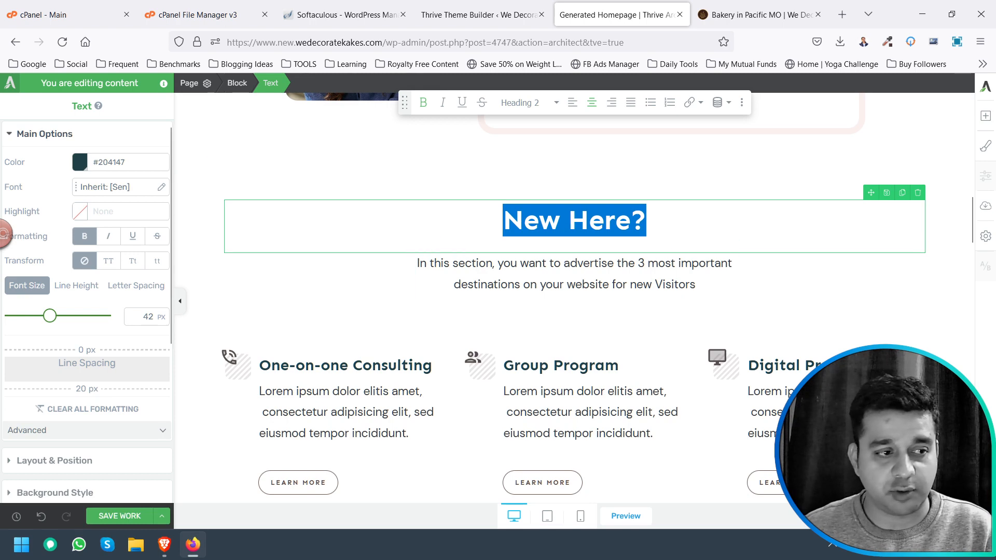
click(593, 223)
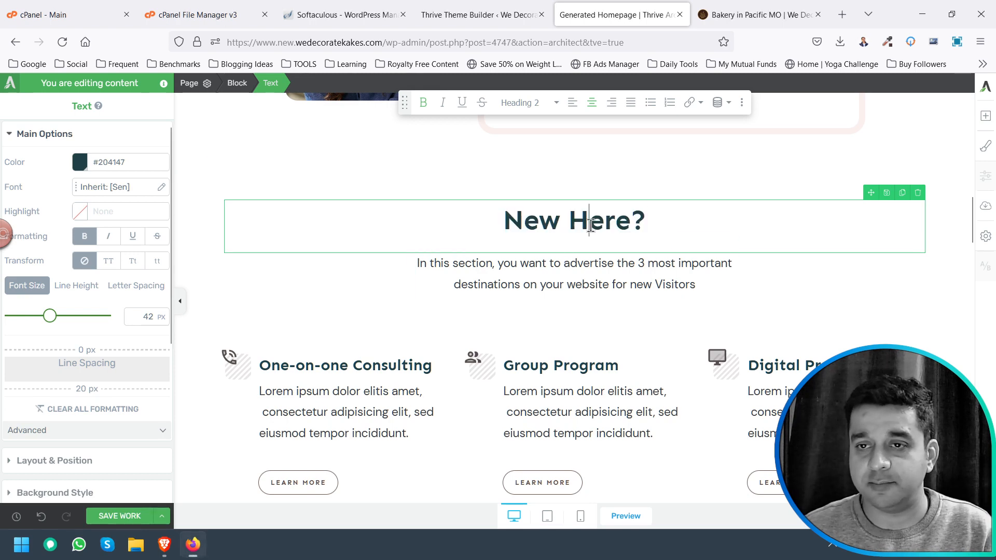
triple_click(592, 224)
double_click(592, 224)
text(Bakery in Wildwood Missouri)
key(ctrl+z)
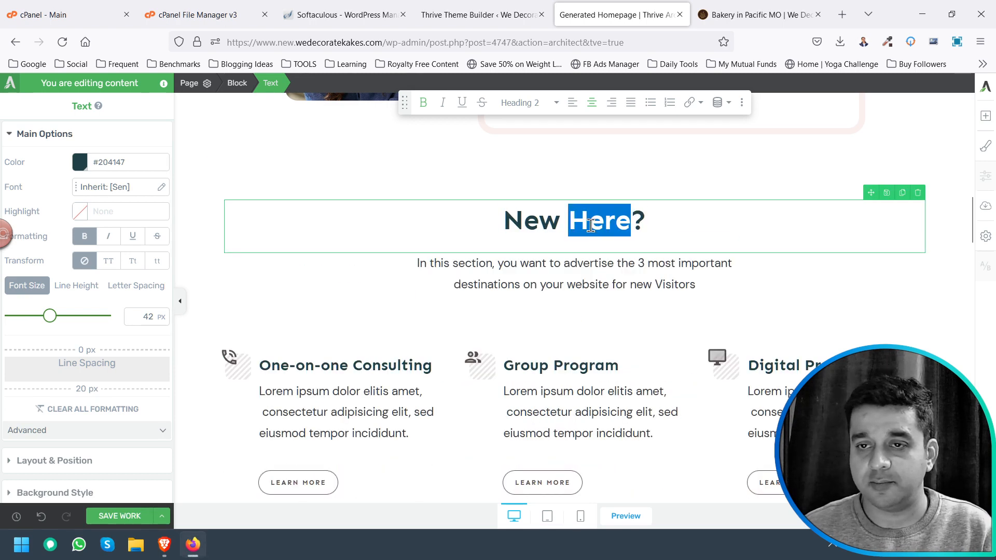
triple_click(592, 224)
text(Bakery in Wildwood Missouri)
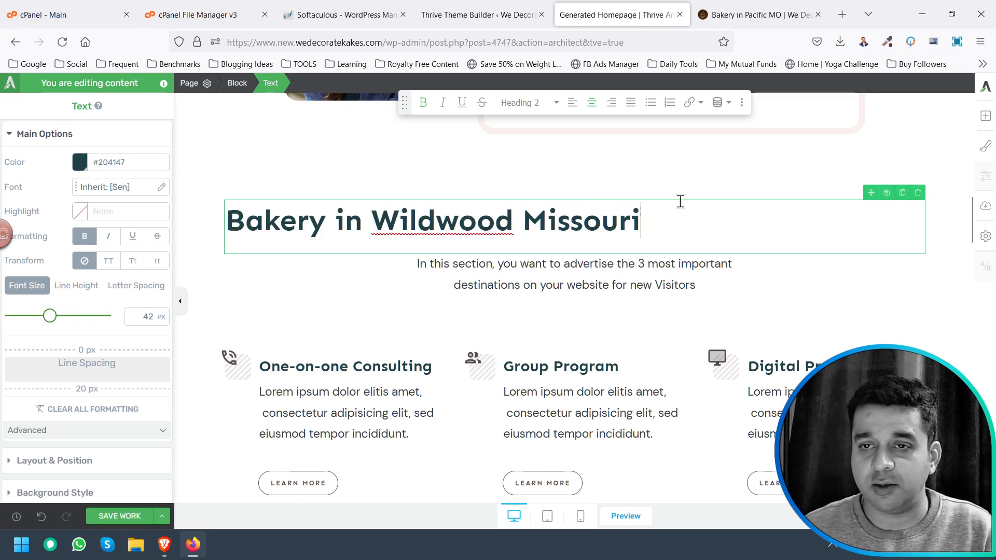
- Center the bakery section heading and reword it as "Bakery in Pacific Missouri"
drag(669, 215, 202, 245)
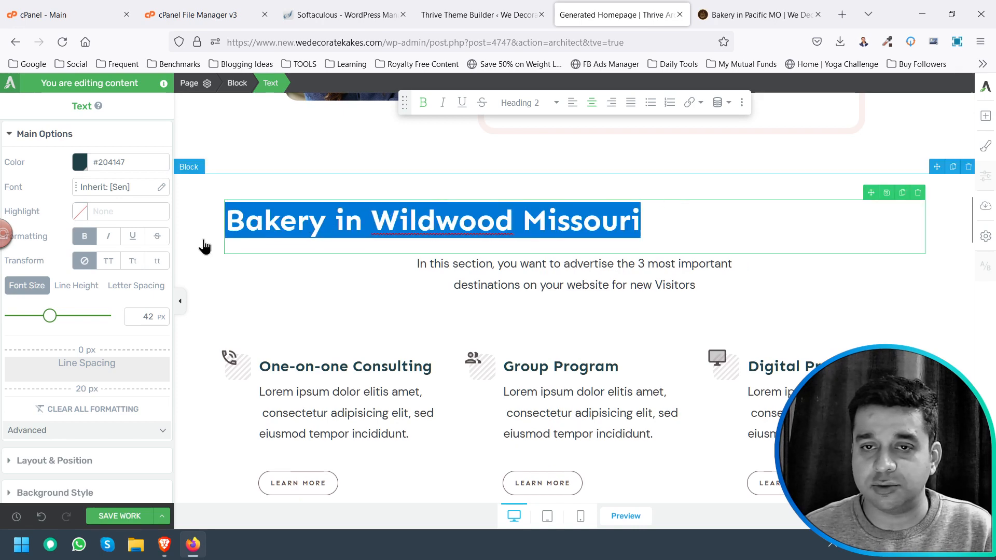
click(593, 103)
click(535, 220)
drag(519, 220, 642, 220)
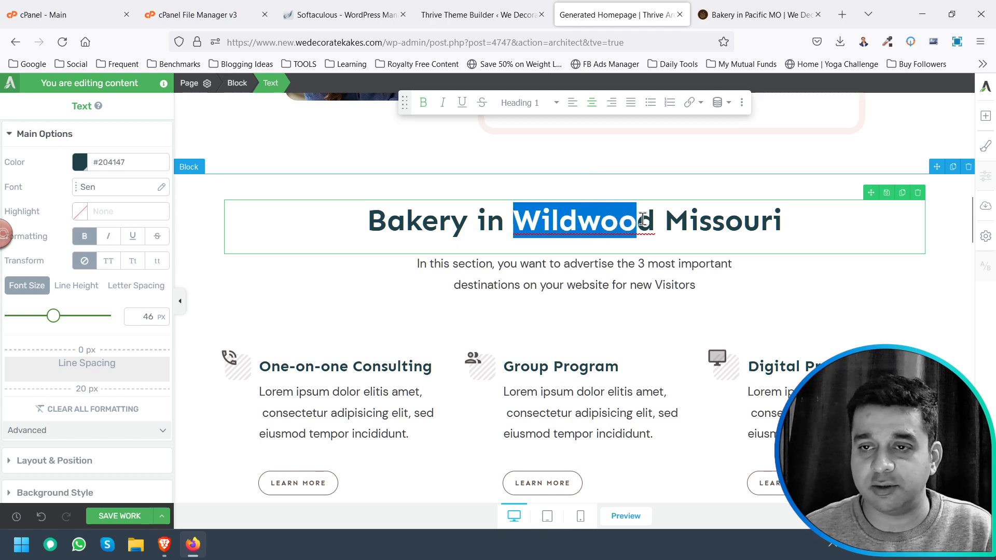
text(Pacif)
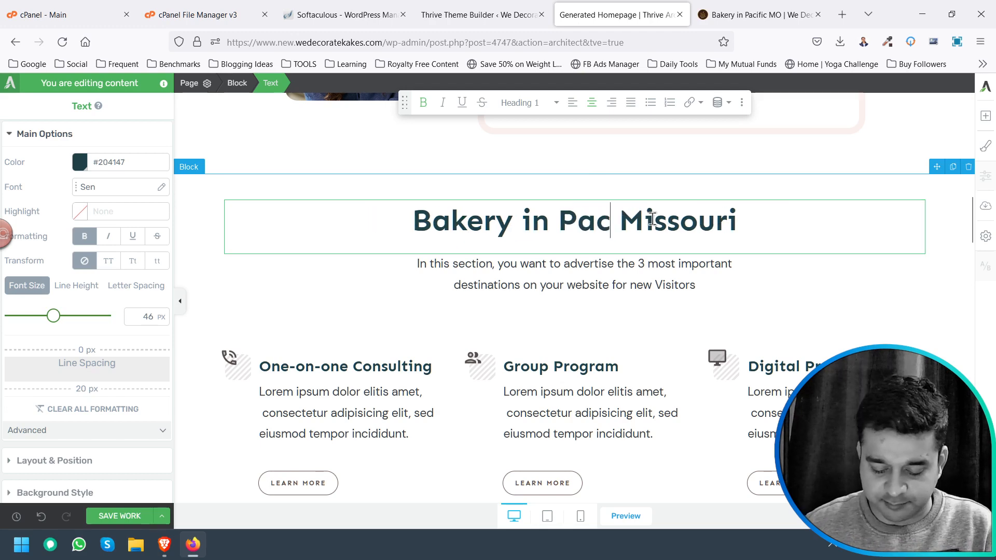
text(ic)
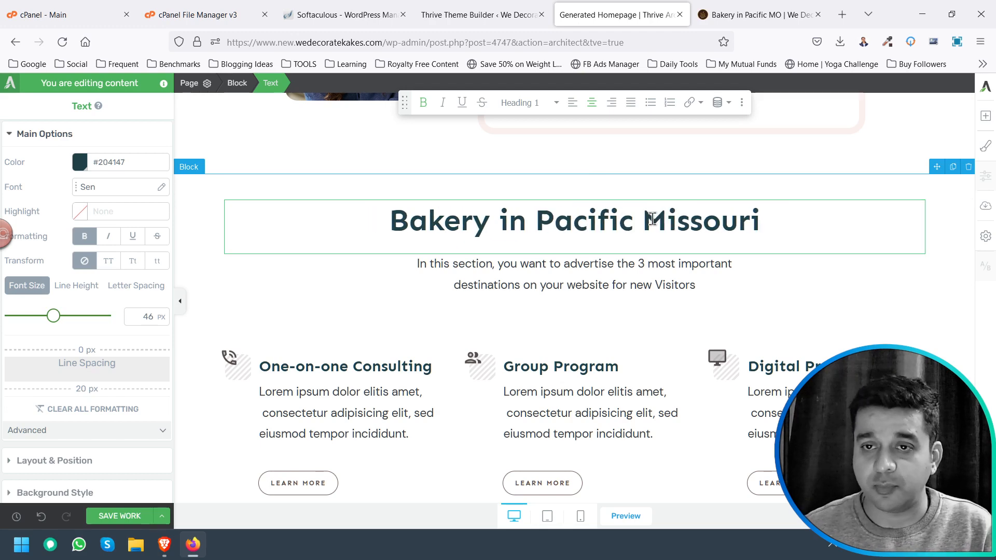
click(706, 298)
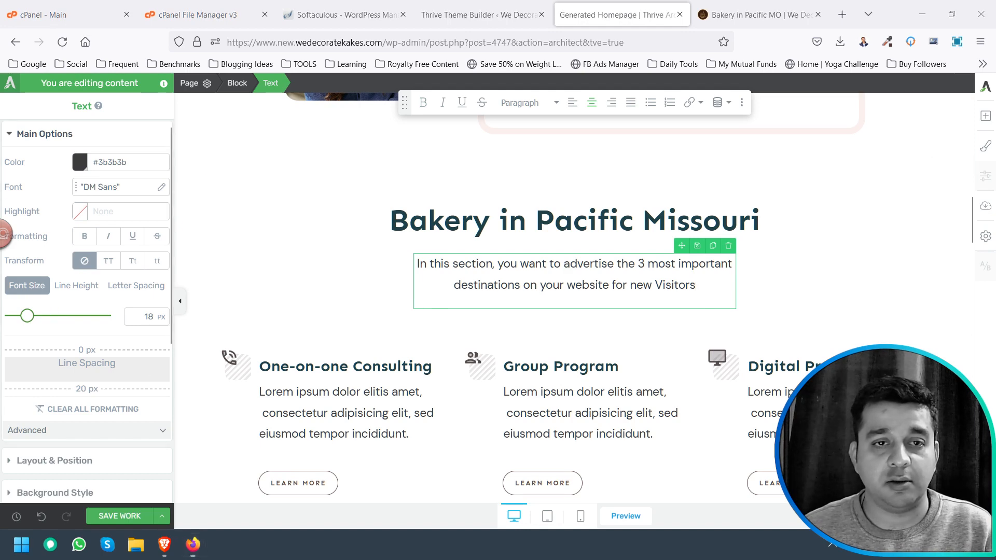
- Look through the elements that can be added to the page, such as Text, Image, Button and Columns, and close the list
scroll(553, 291, down, 5)
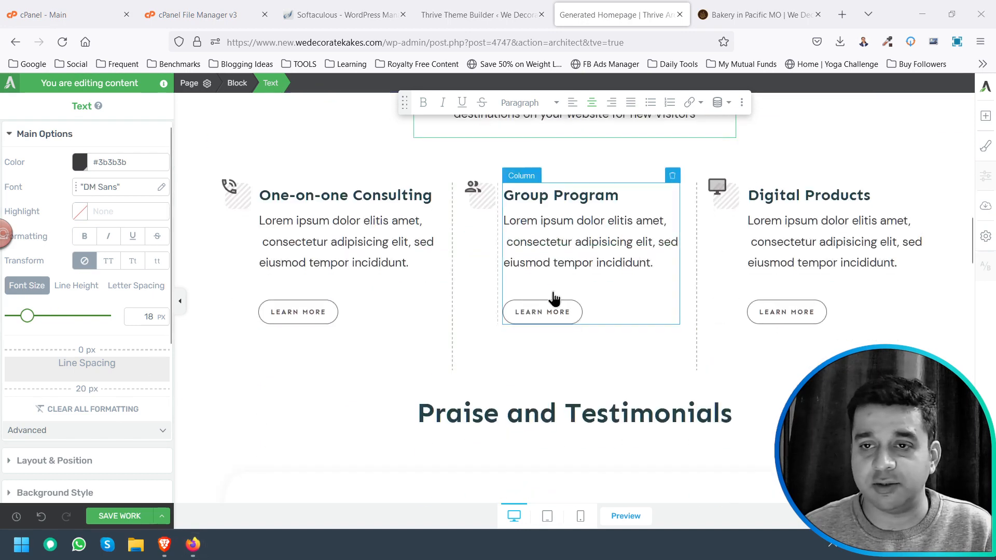
click(985, 116)
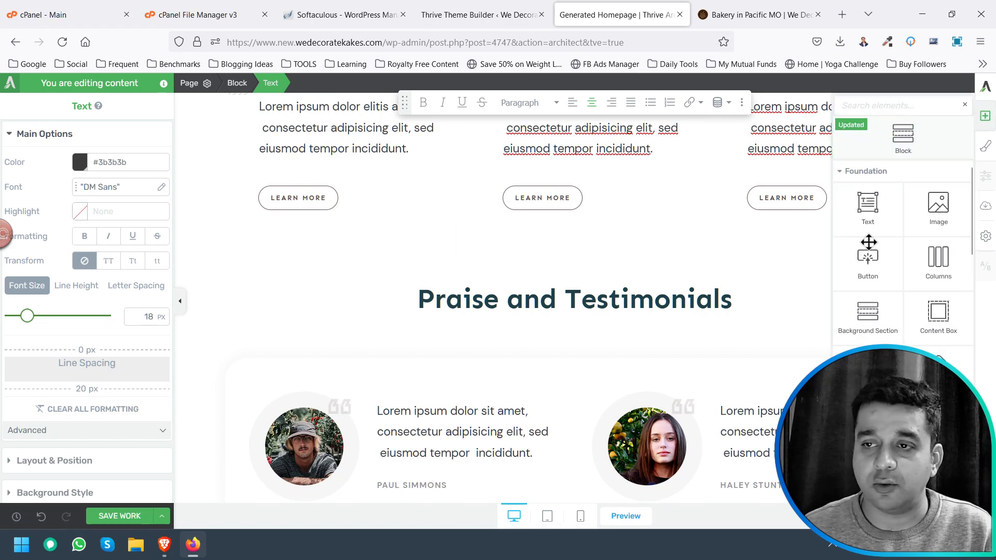
click(766, 254)
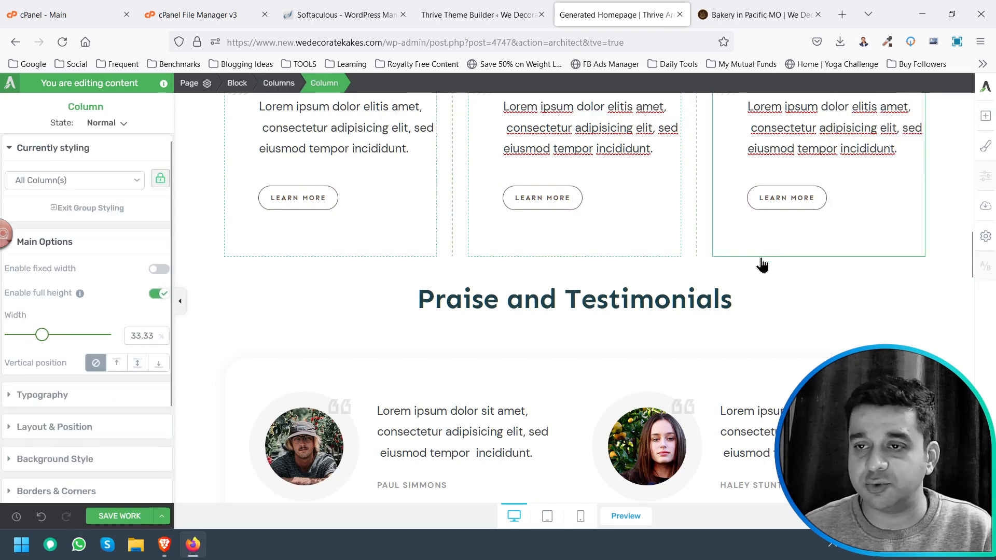
click(949, 285)
- Open the block library between the testimonials and Latest Articles sections and dismiss its introductory notice
scroll(600, 312, down, 5)
scroll(591, 313, down, 2)
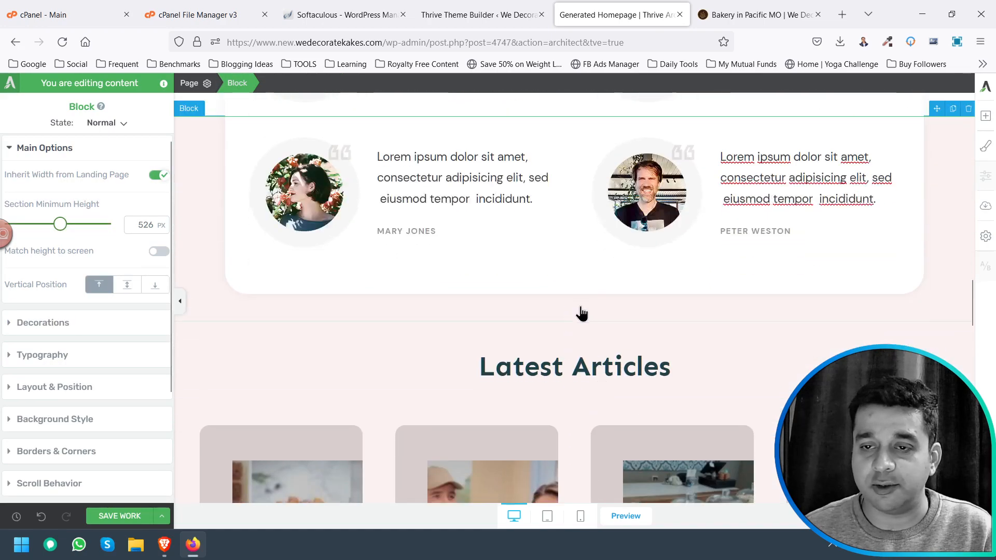
click(572, 322)
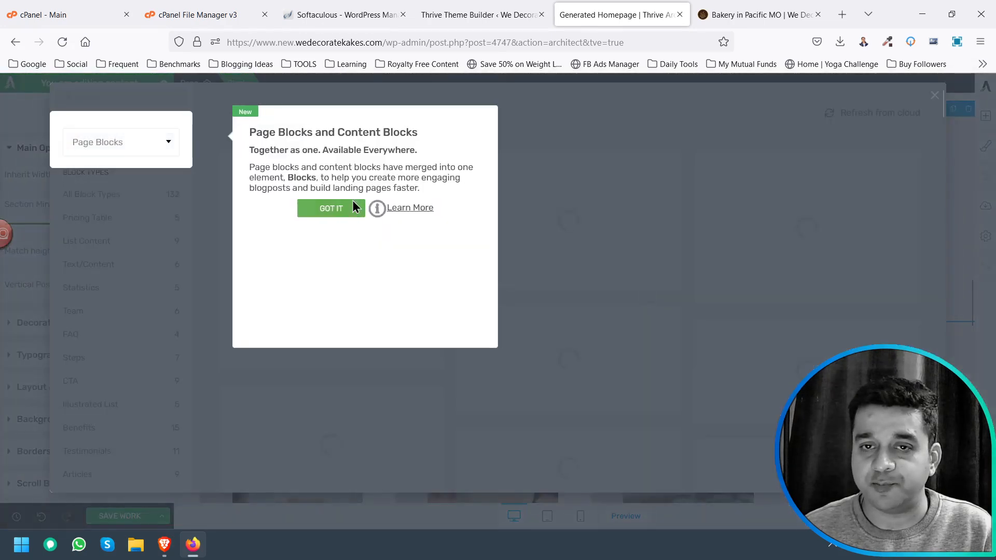
click(312, 211)
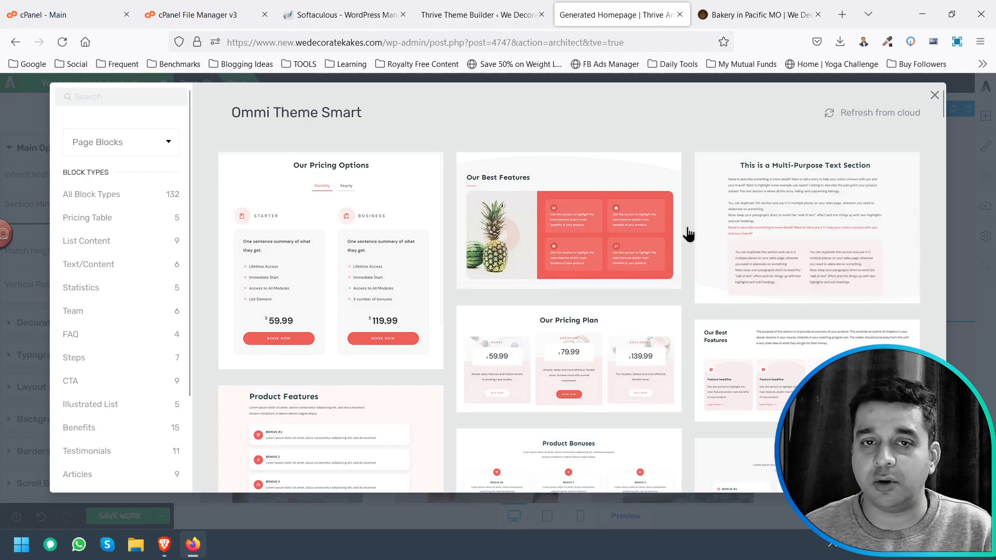
- Browse the Ommi Theme Smart page blocks and filter them to the Pricing Table type
scroll(480, 320, down, 5)
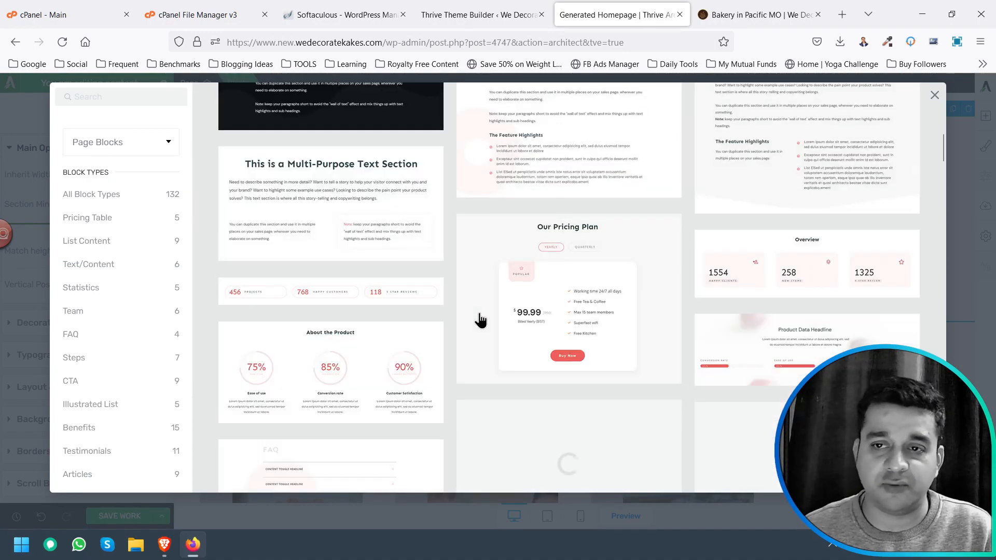
scroll(480, 321, down, 10)
scroll(480, 320, up, 14)
scroll(479, 319, up, 5)
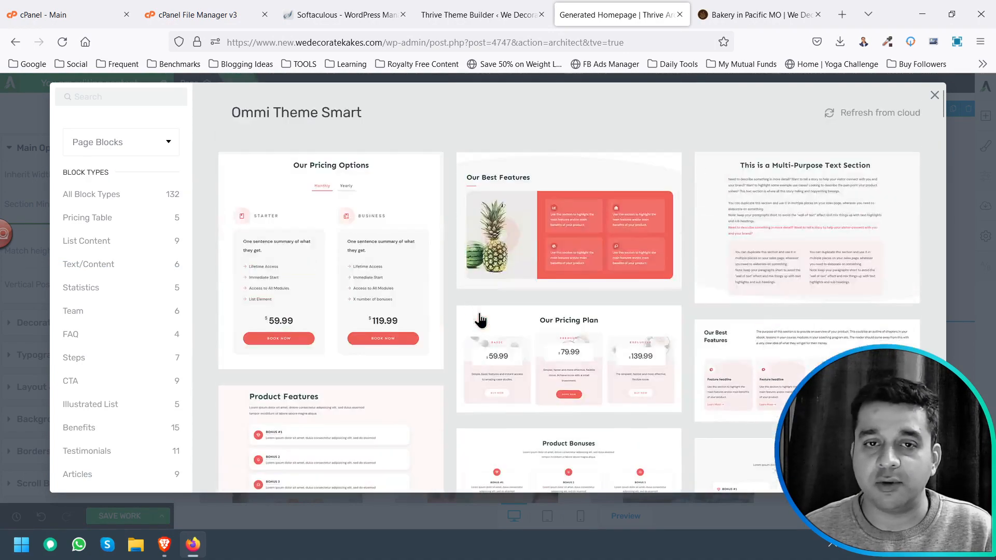
click(95, 222)
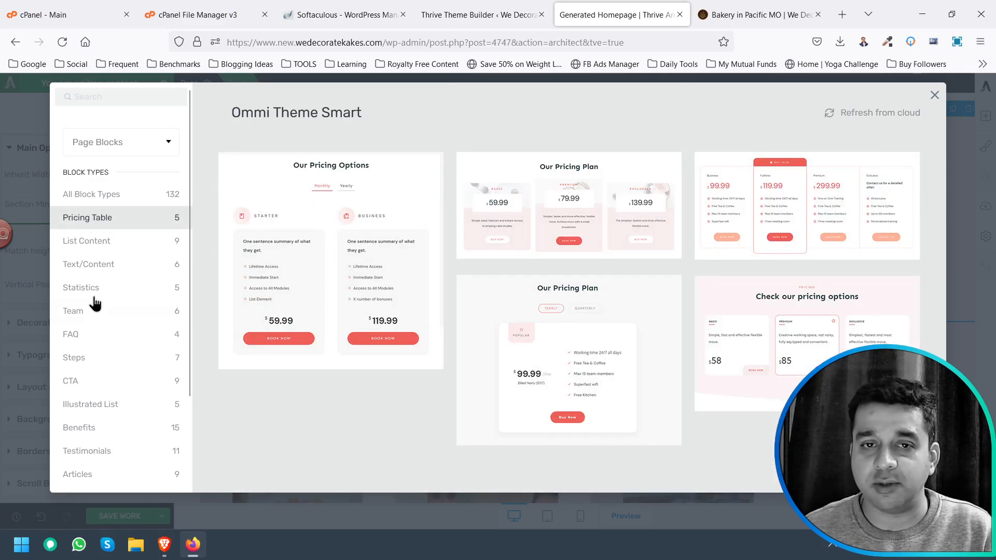
- Browse the List Content, Text/Content, Statistics, Team, FAQ, Steps, CTA and Illustrated List page blocks in the block library
click(91, 244)
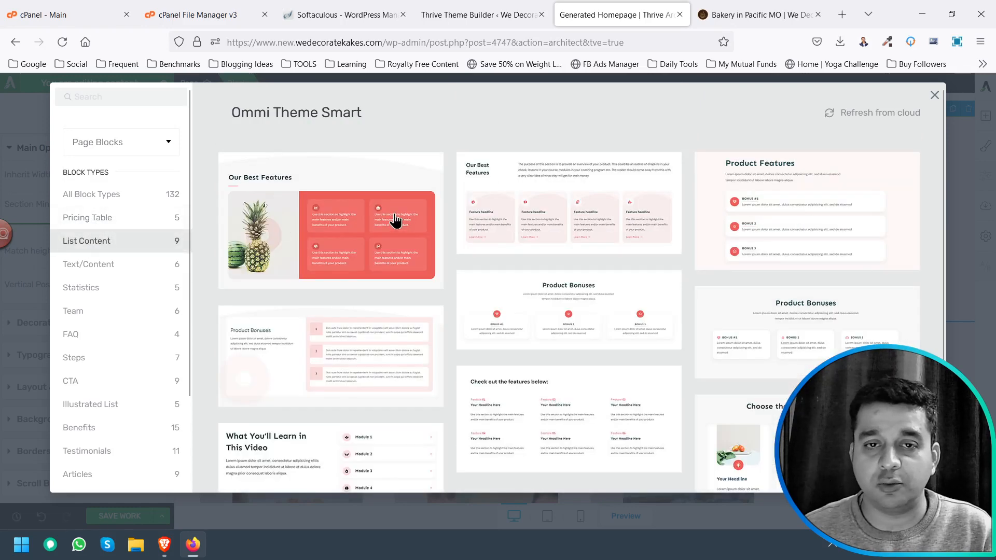
scroll(617, 321, down, 2)
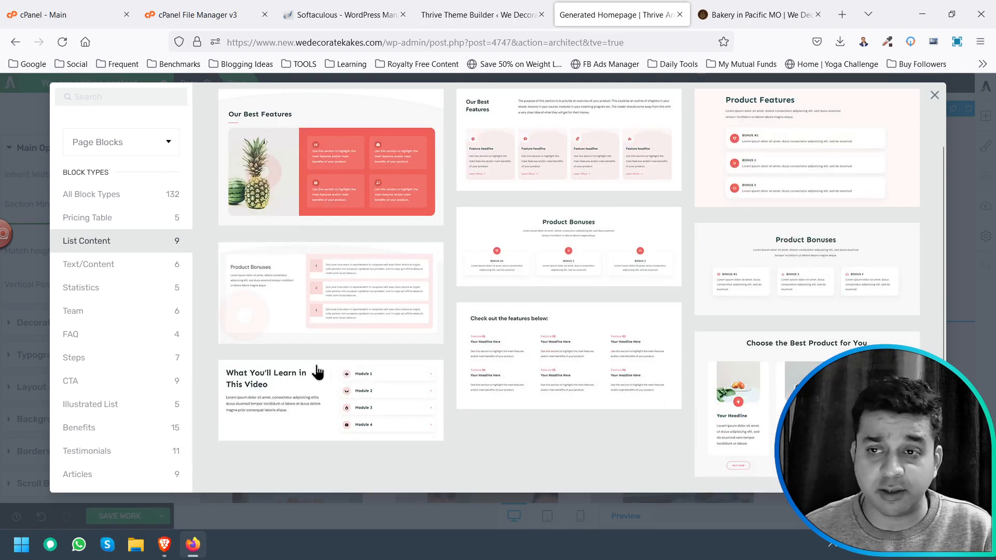
click(115, 267)
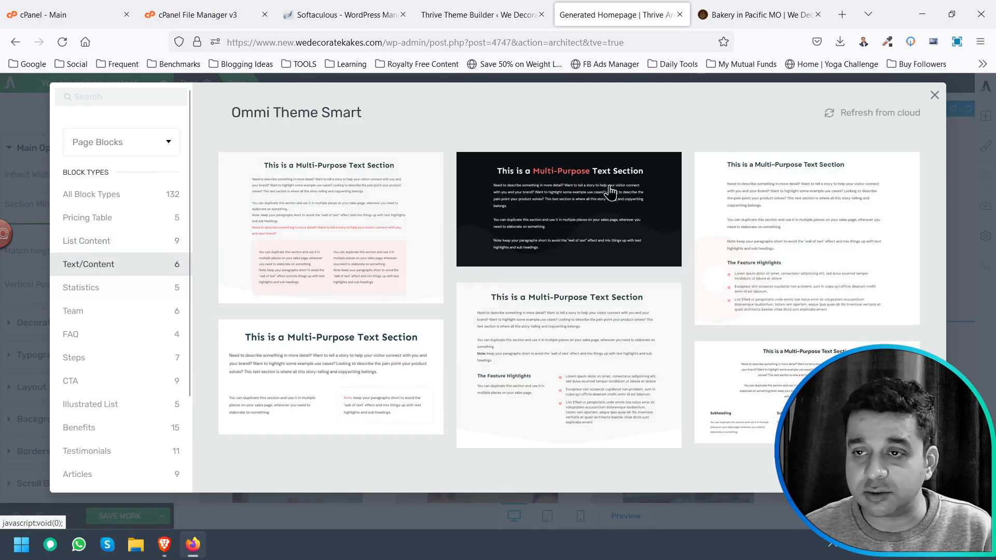
click(121, 292)
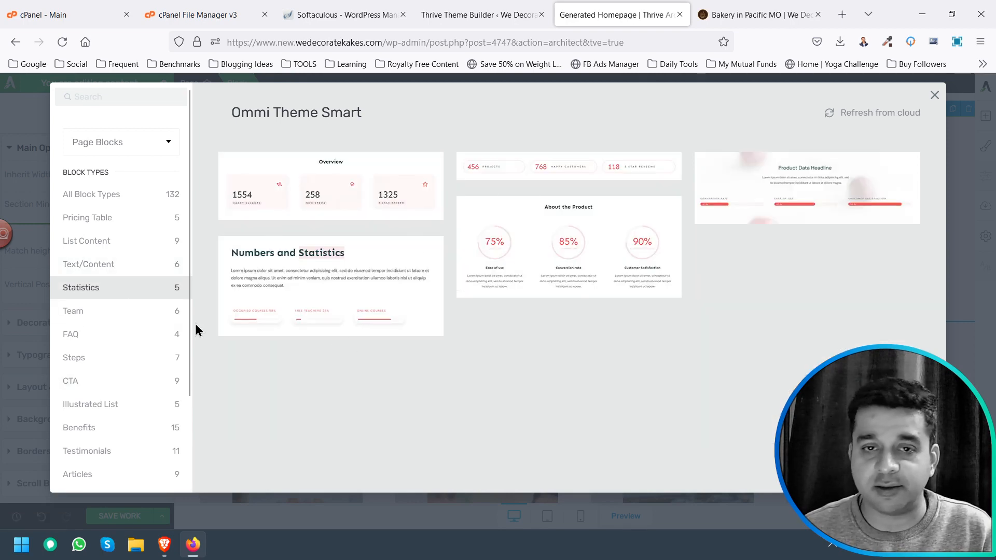
click(133, 315)
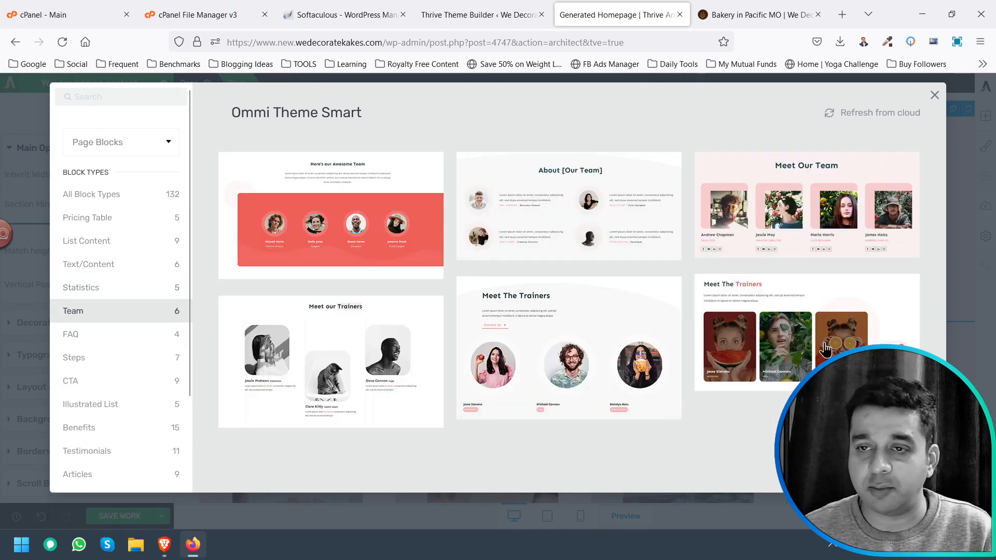
click(116, 335)
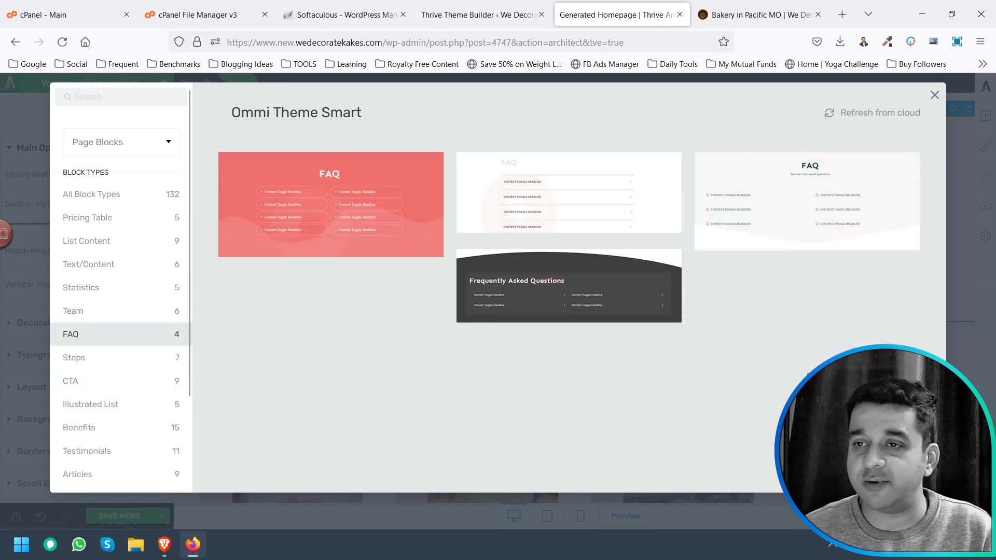
click(110, 359)
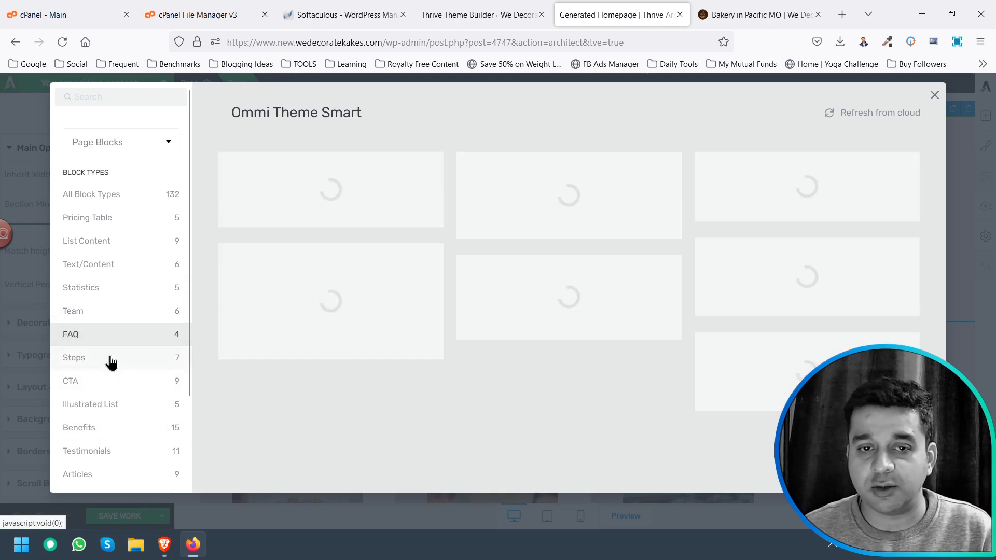
click(107, 388)
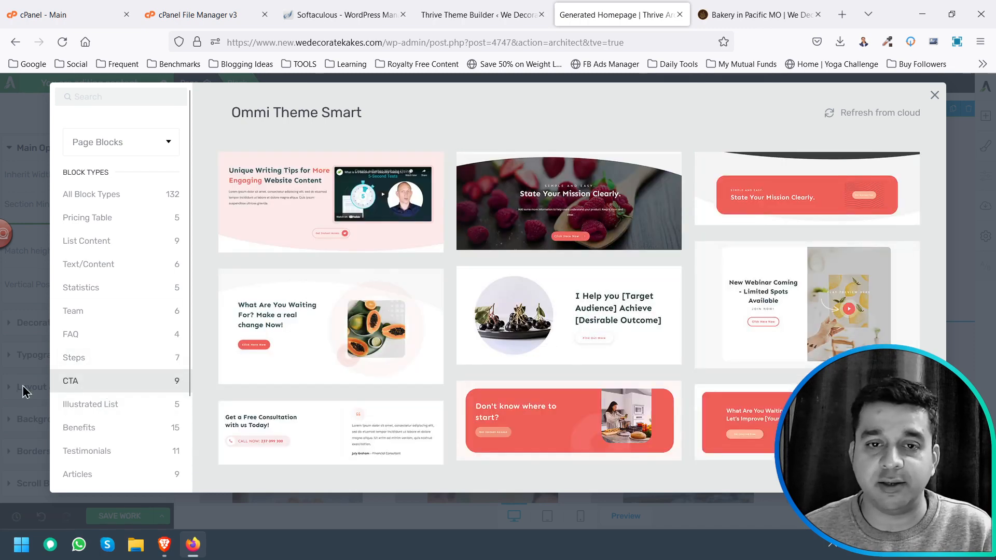
click(81, 404)
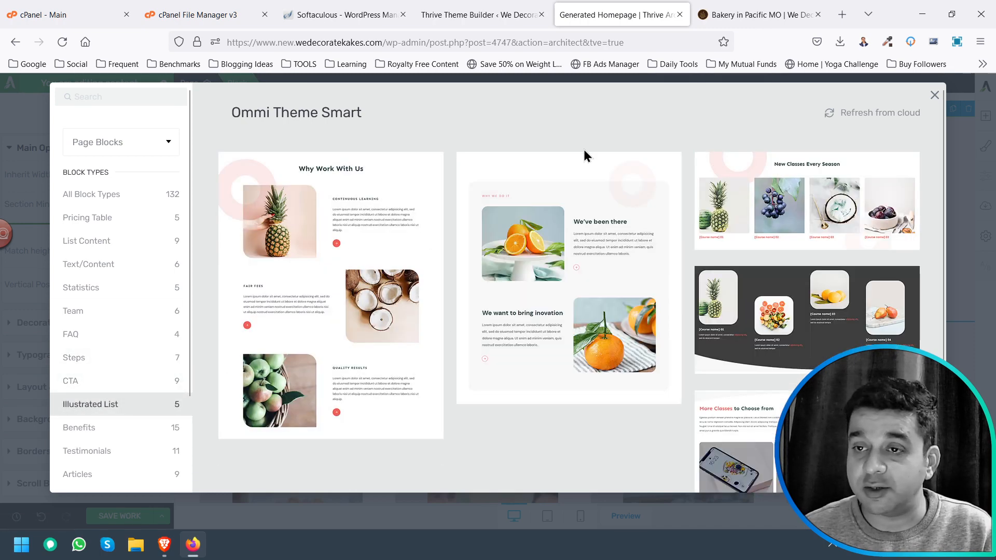
scroll(480, 331, down, 1)
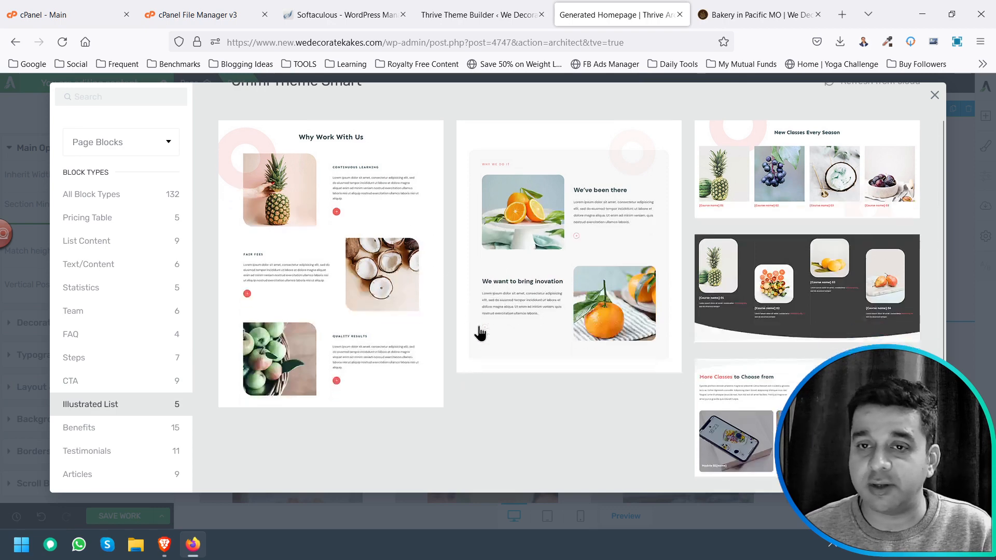
scroll(145, 306, down, 2)
- Insert the twelve-box "Our Product Main Benefits" block from the Benefits type above the Latest Articles section and review it
click(111, 325)
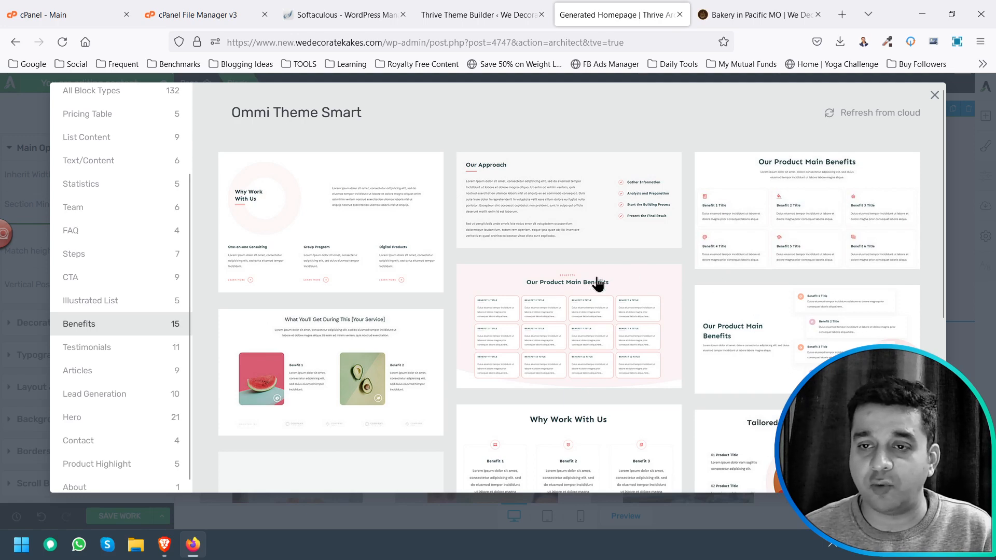
click(586, 300)
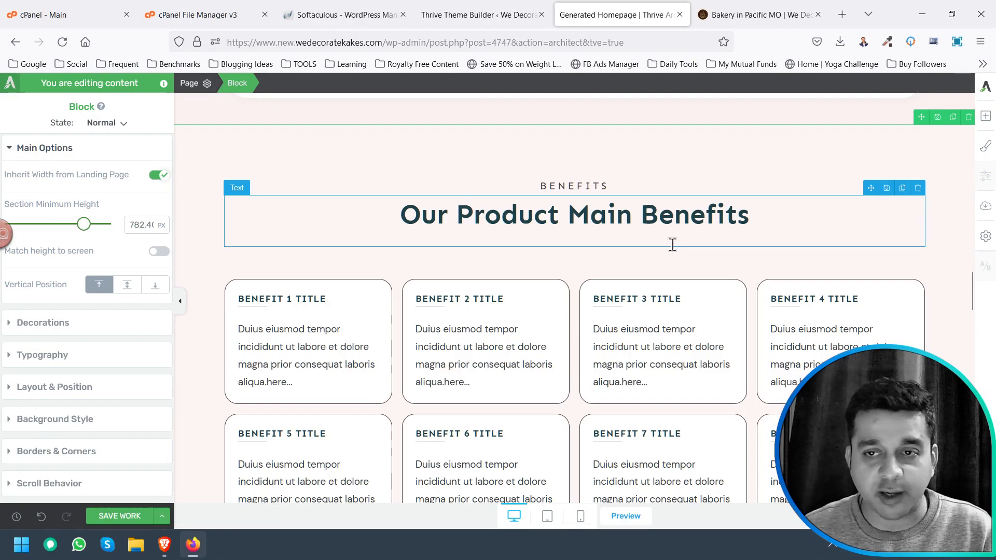
scroll(673, 248, down, 4)
scroll(677, 260, down, 4)
scroll(664, 363, up, 10)
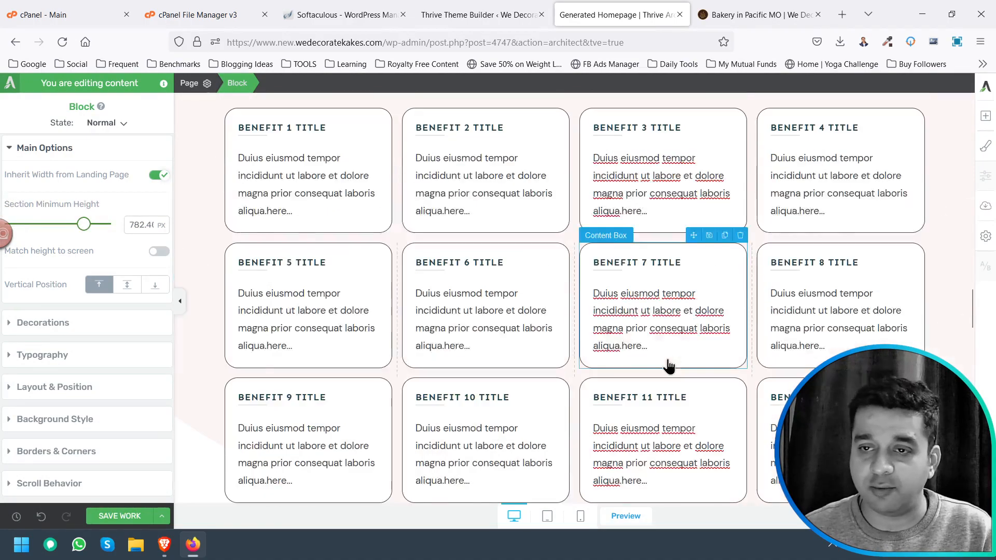
scroll(596, 363, down, 10)
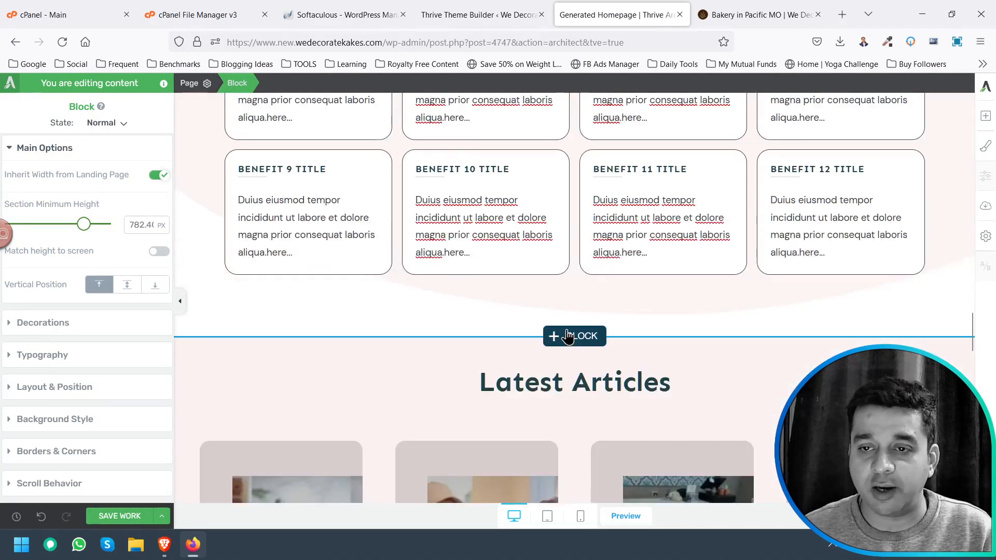
- Look over the Testimonials blocks, then insert the four-column Latest Articles block from the Articles type below the benefits section
click(568, 336)
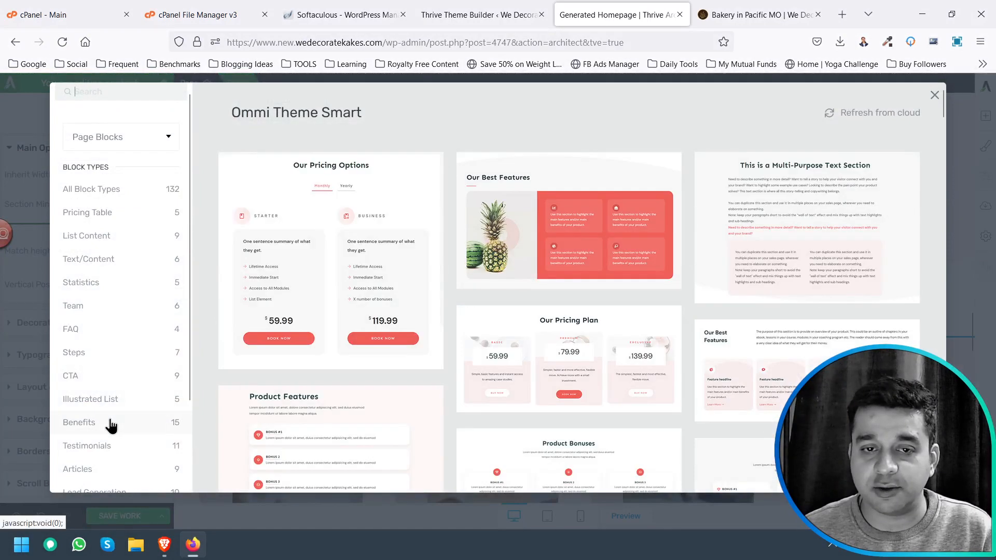
scroll(111, 370, down, 2)
click(106, 343)
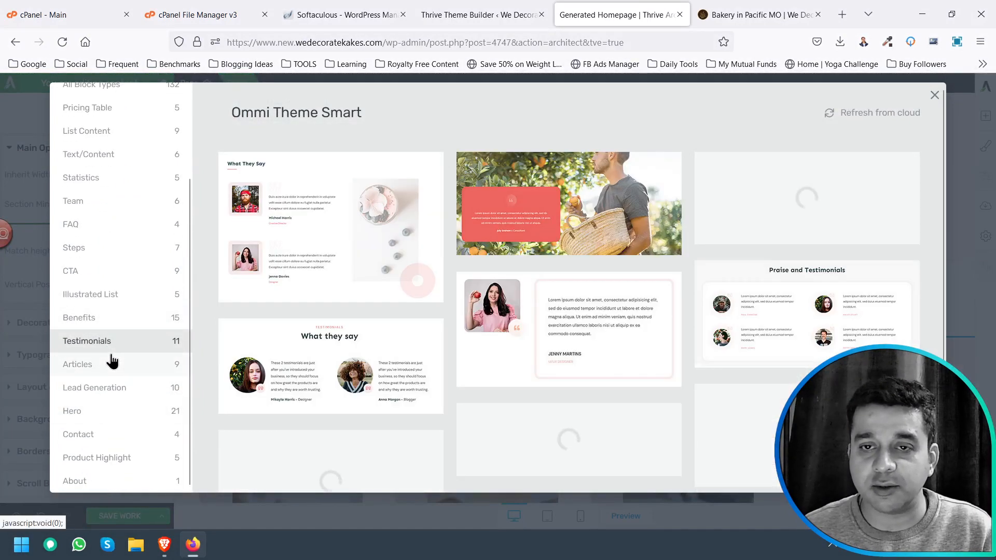
scroll(657, 338, down, 3)
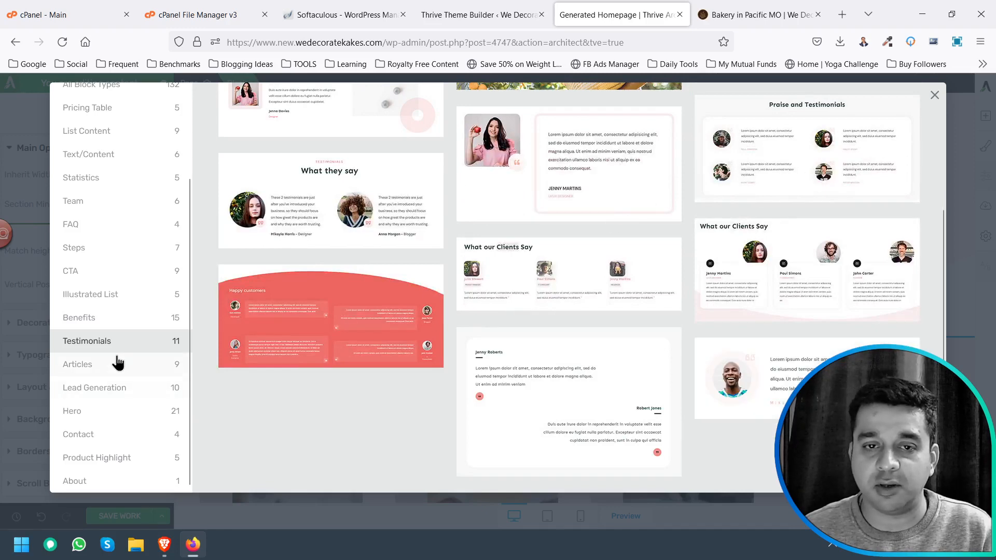
click(104, 370)
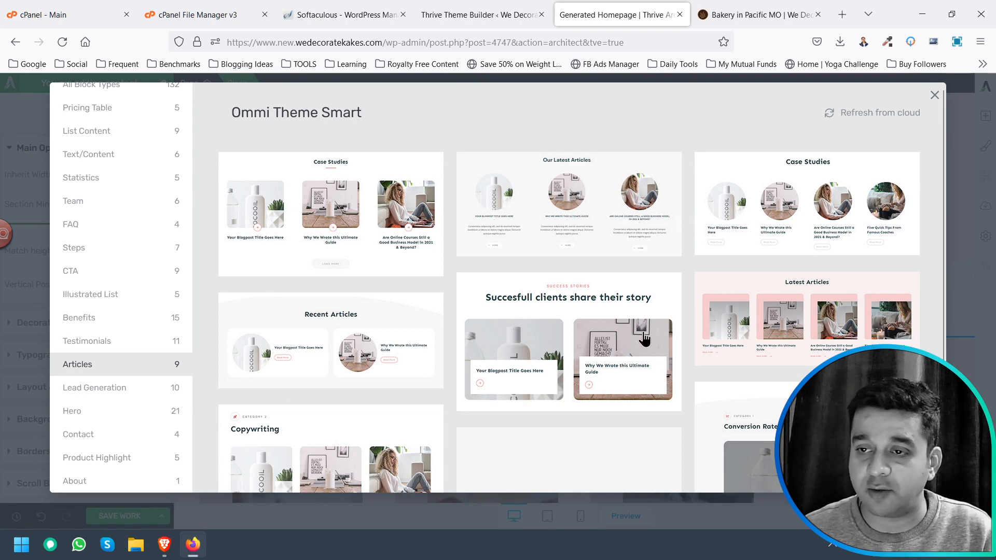
scroll(767, 316, down, 1)
click(821, 242)
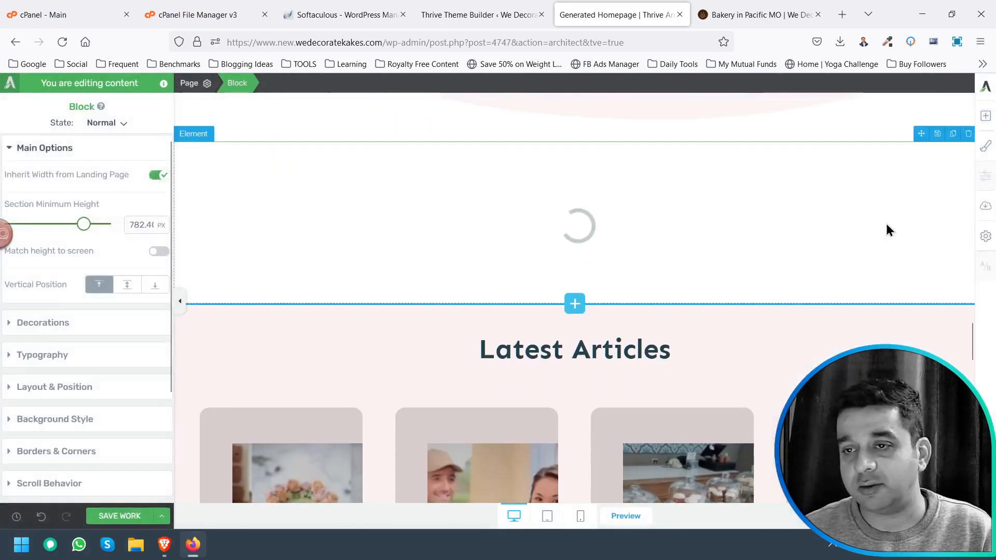
- Delete the newly inserted Latest Articles block below the benefits section
scroll(585, 358, down, 4)
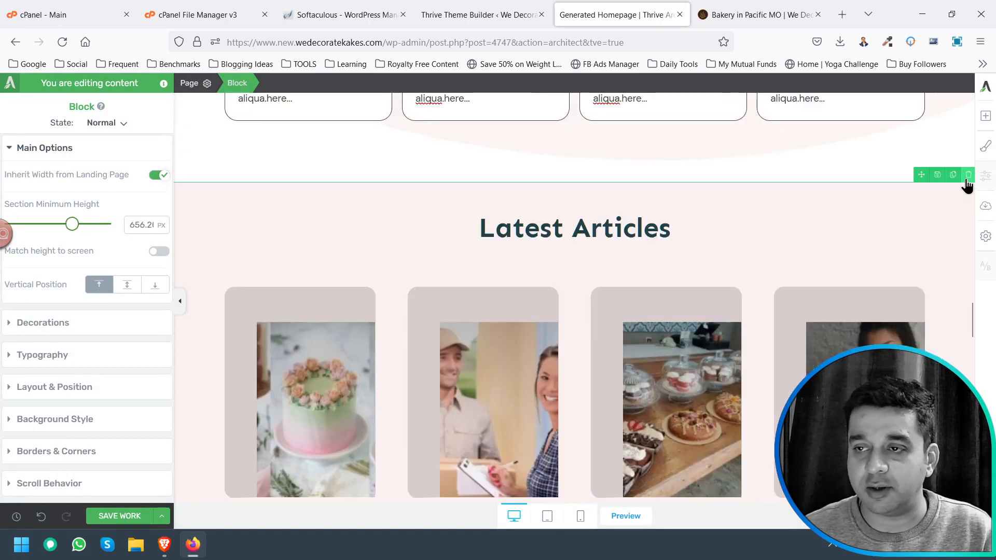
click(966, 177)
scroll(655, 196, down, 5)
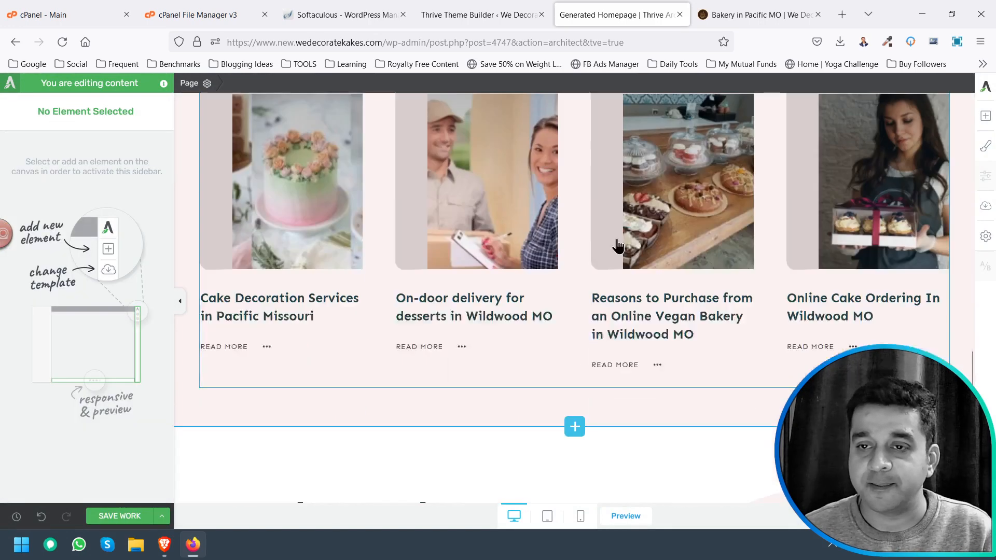
- Browse the Hero, Contact, Product Highlight and About page blocks for the spot above Latest Articles, and close the library
scroll(584, 282, up, 6)
click(572, 239)
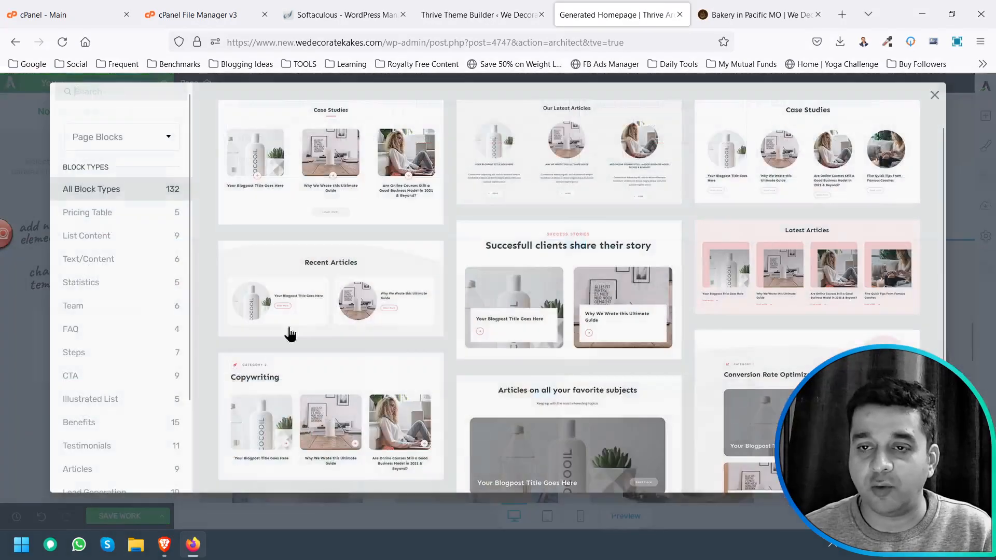
scroll(151, 330, down, 2)
click(104, 415)
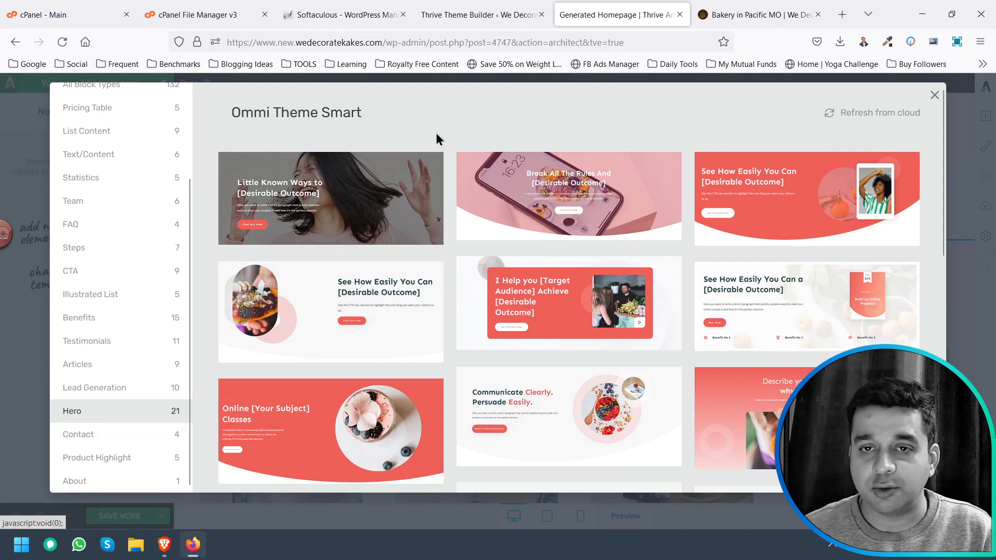
scroll(512, 329, down, 5)
scroll(513, 329, up, 3)
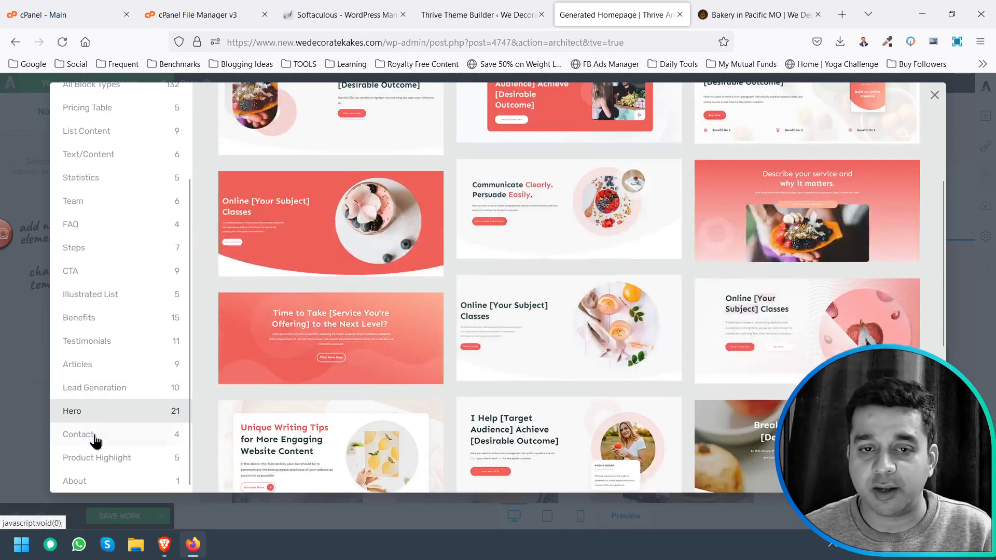
click(99, 434)
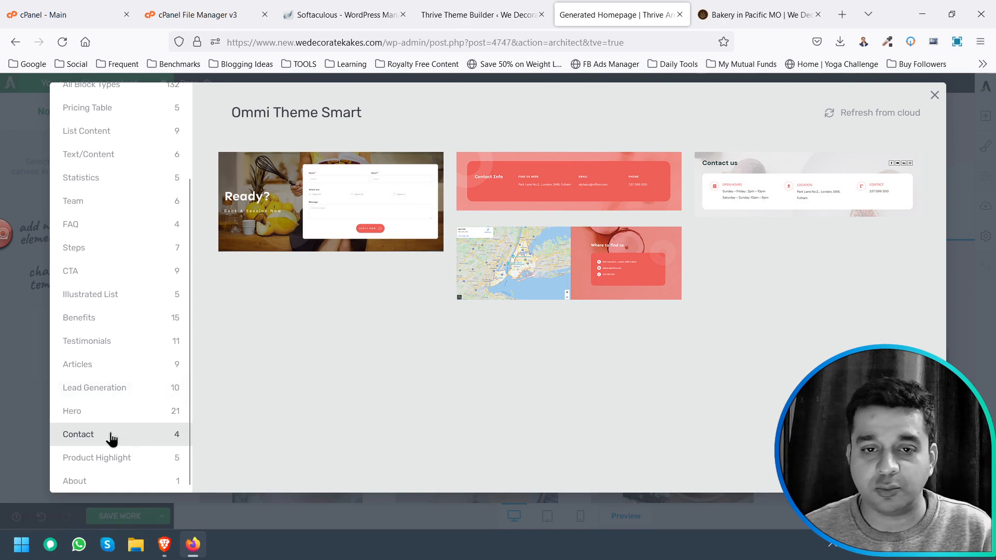
click(105, 459)
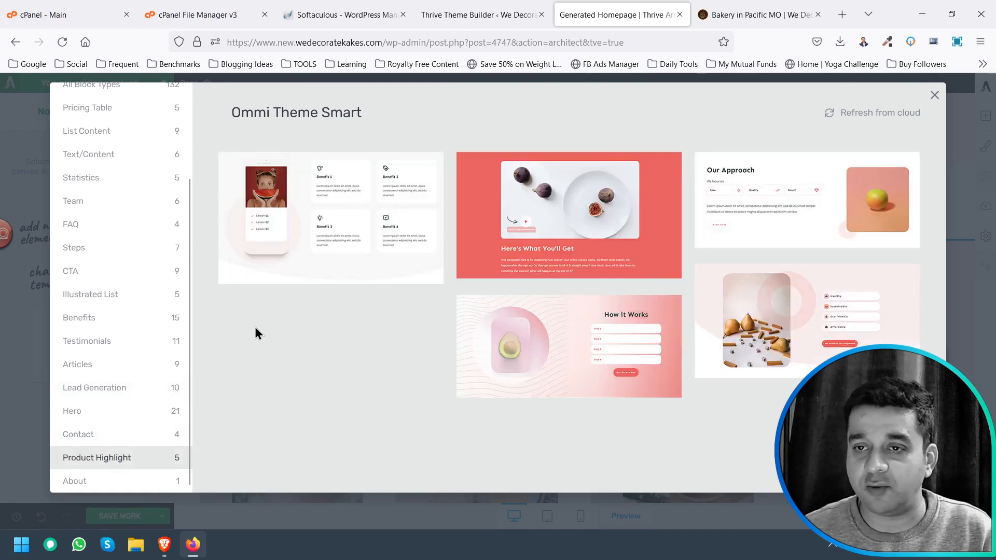
click(93, 482)
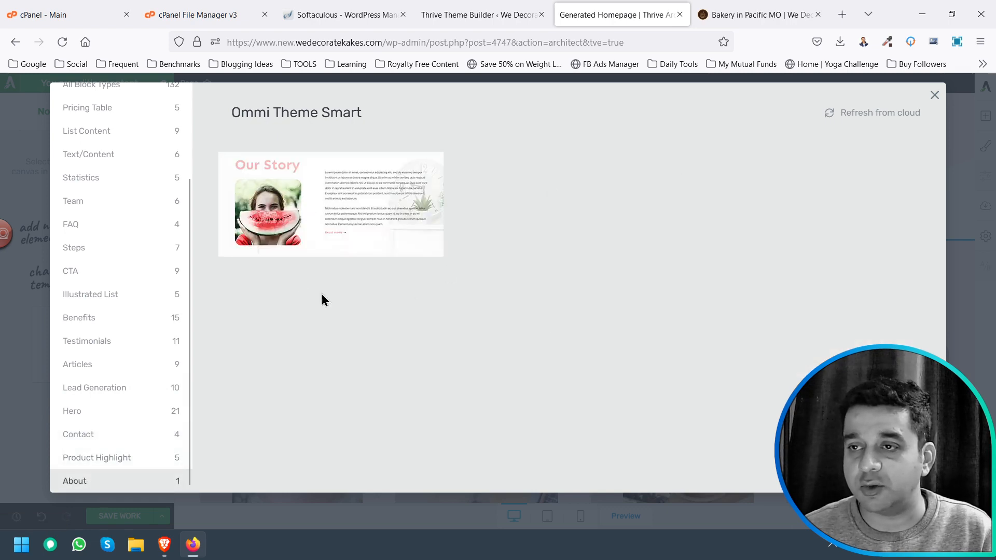
scroll(81, 275, up, 3)
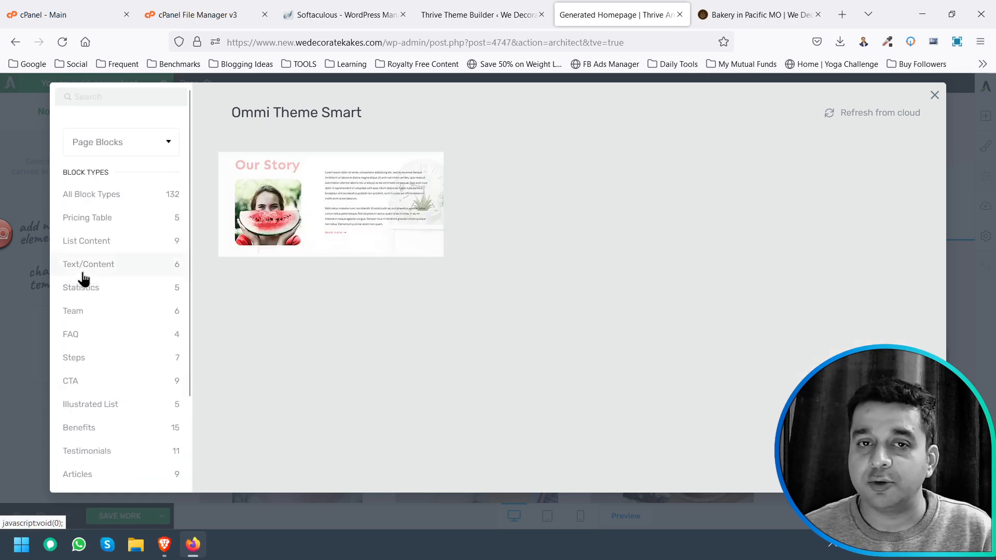
click(934, 97)
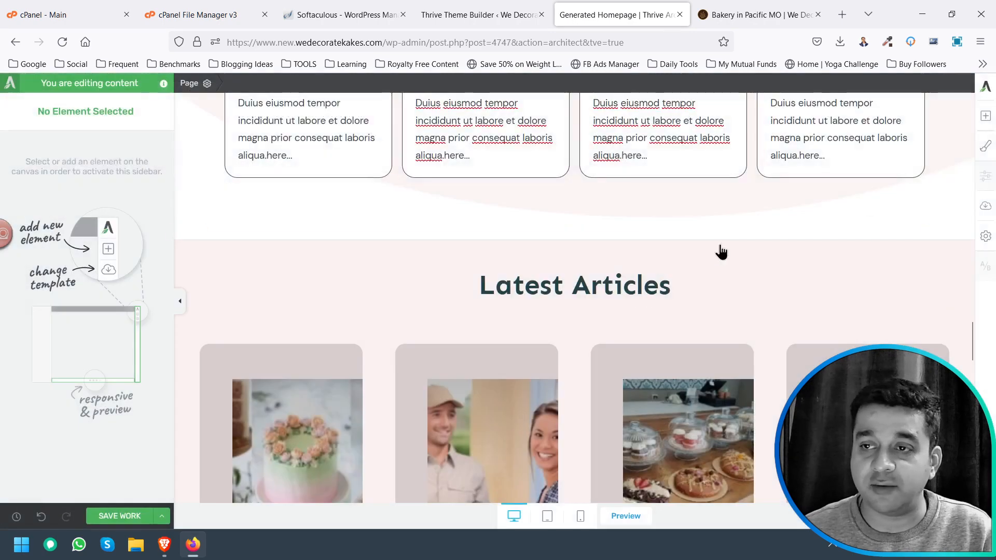
- Add an Image element below the Latest Articles heading, using the caramel-drizzled tart photo from the media library
click(985, 117)
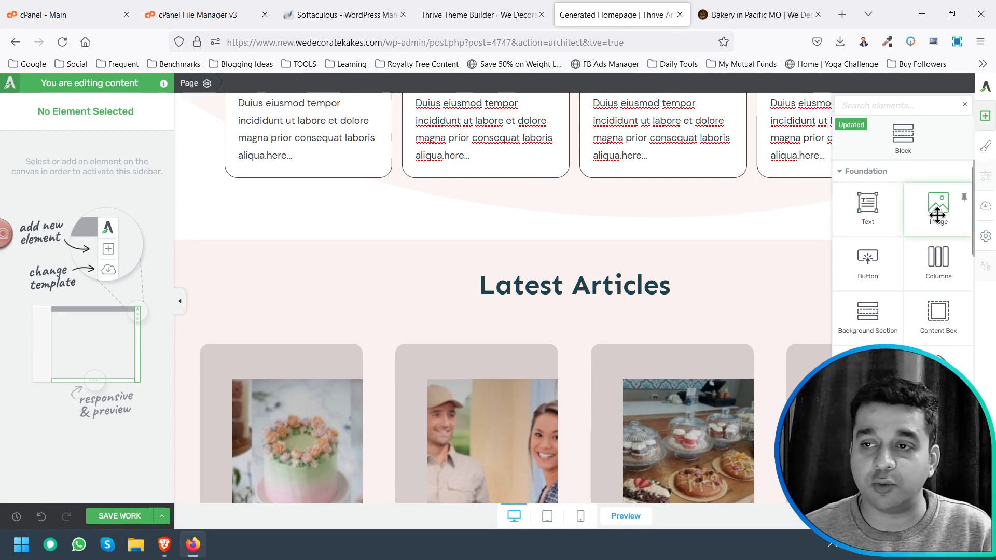
drag(937, 215, 556, 305)
click(596, 363)
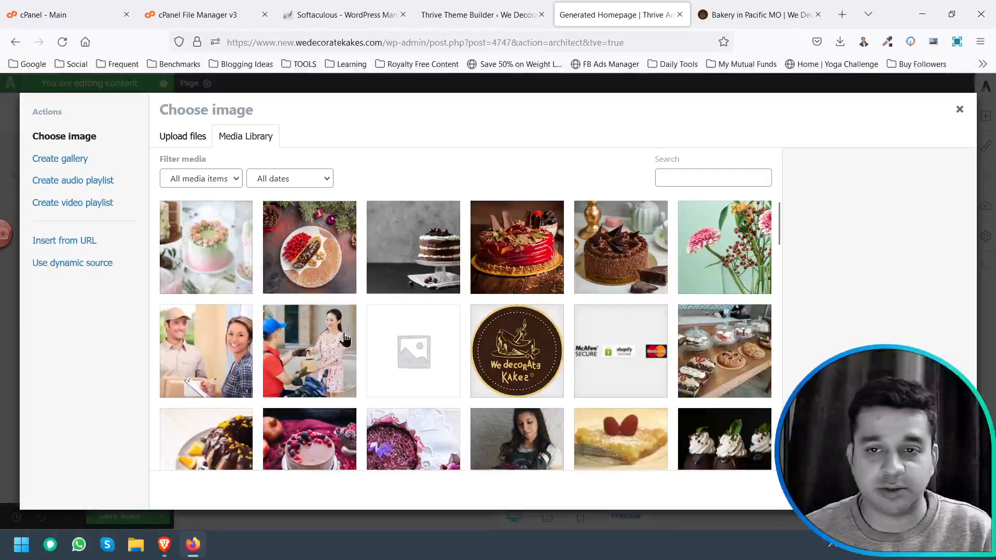
scroll(544, 382, down, 10)
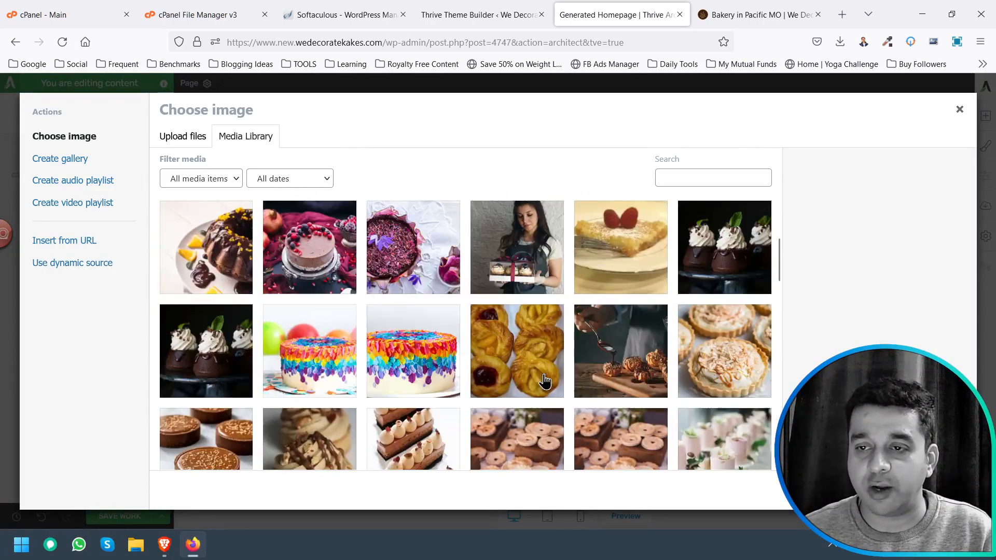
scroll(718, 301, up, 4)
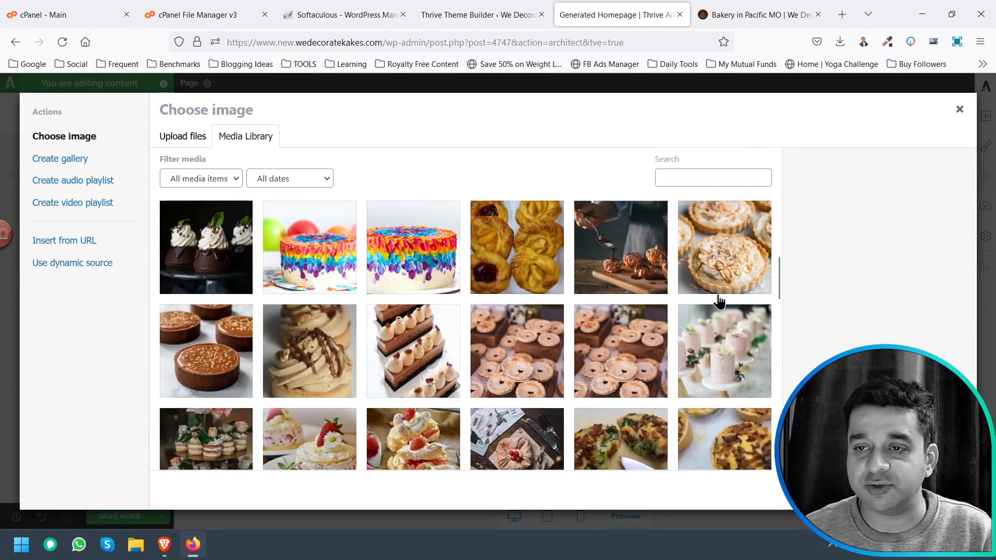
click(722, 250)
click(933, 490)
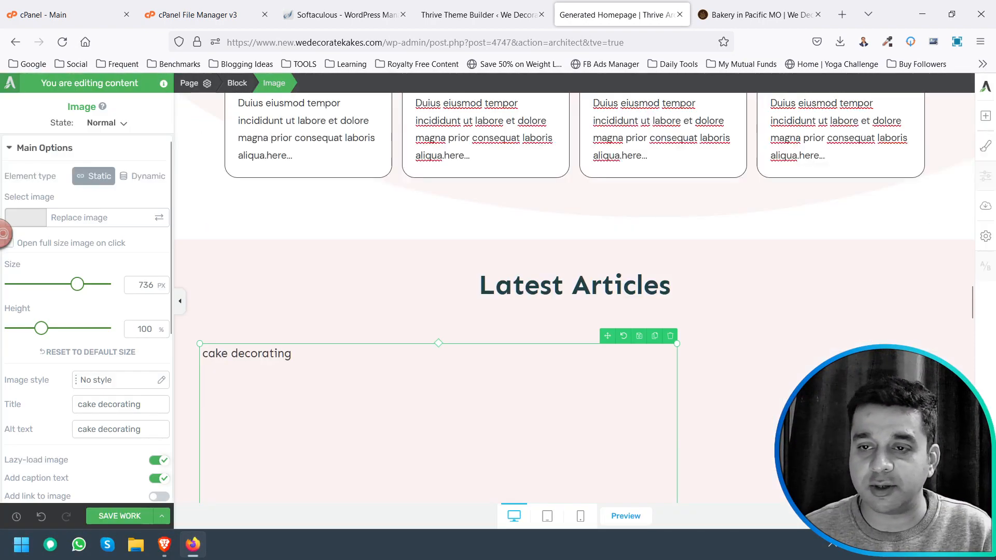
scroll(462, 317, down, 2)
scroll(450, 313, down, 6)
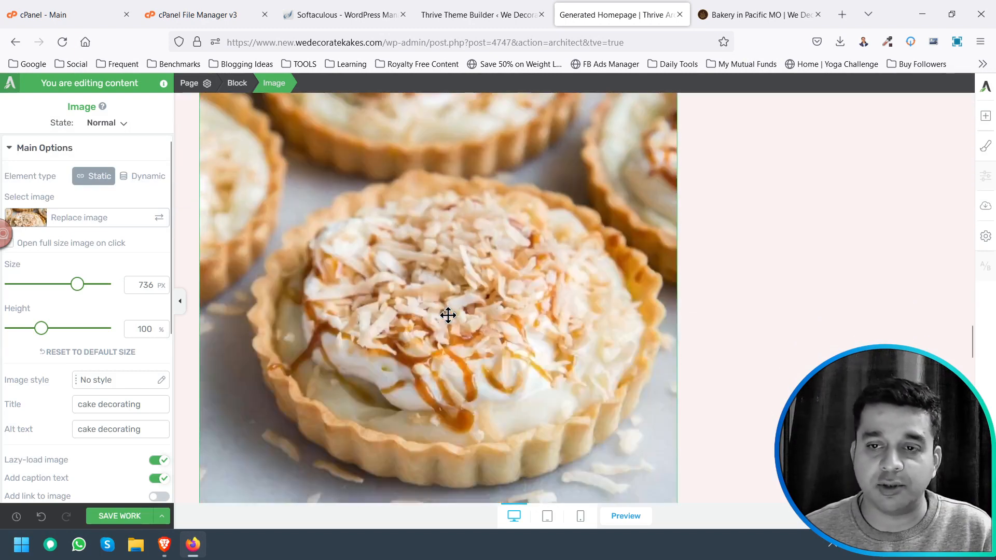
- Shrink the tart image below the Latest Articles heading to about 199 px wide
scroll(646, 342, up, 5)
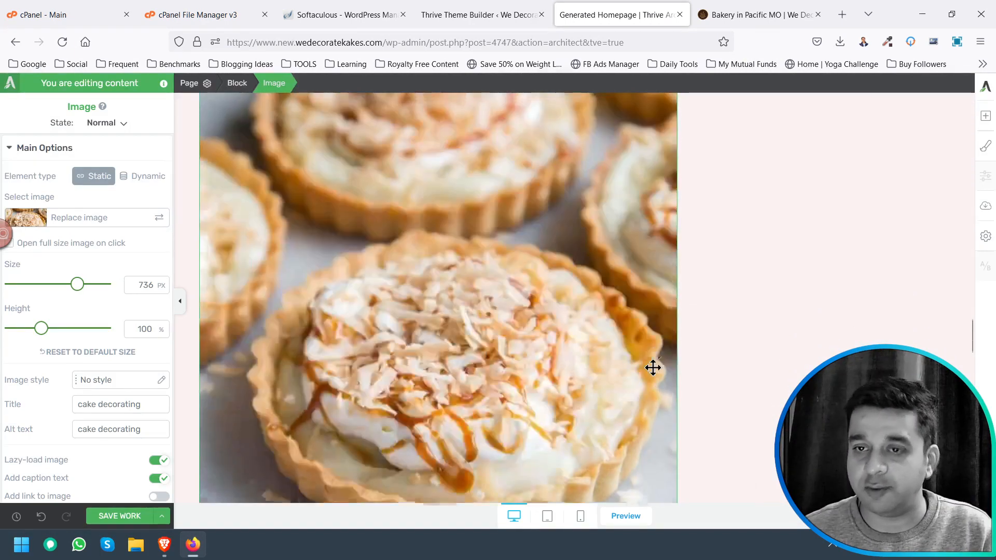
scroll(464, 259, down, 2)
scroll(472, 267, down, 3)
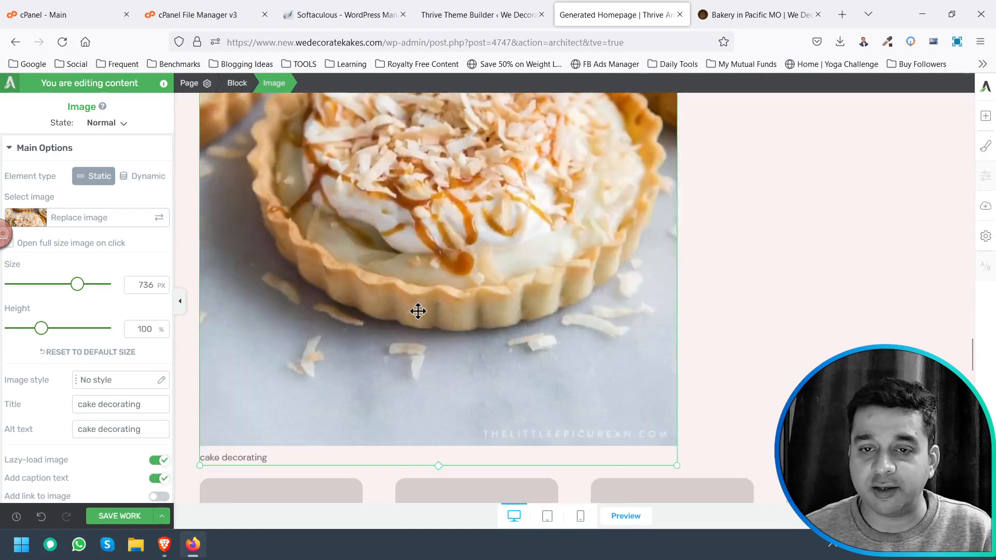
drag(199, 453, 360, 294)
scroll(400, 359, up, 2)
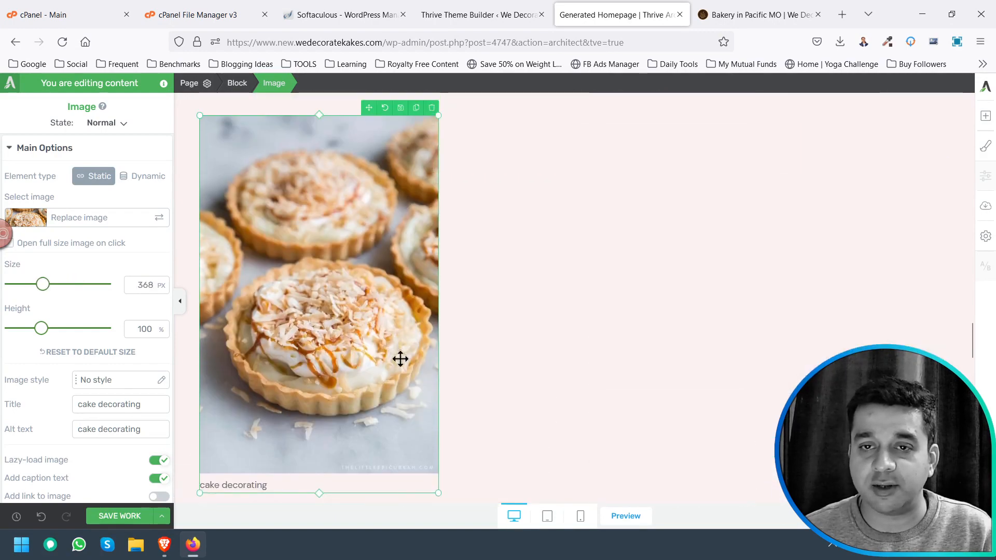
drag(436, 491, 321, 289)
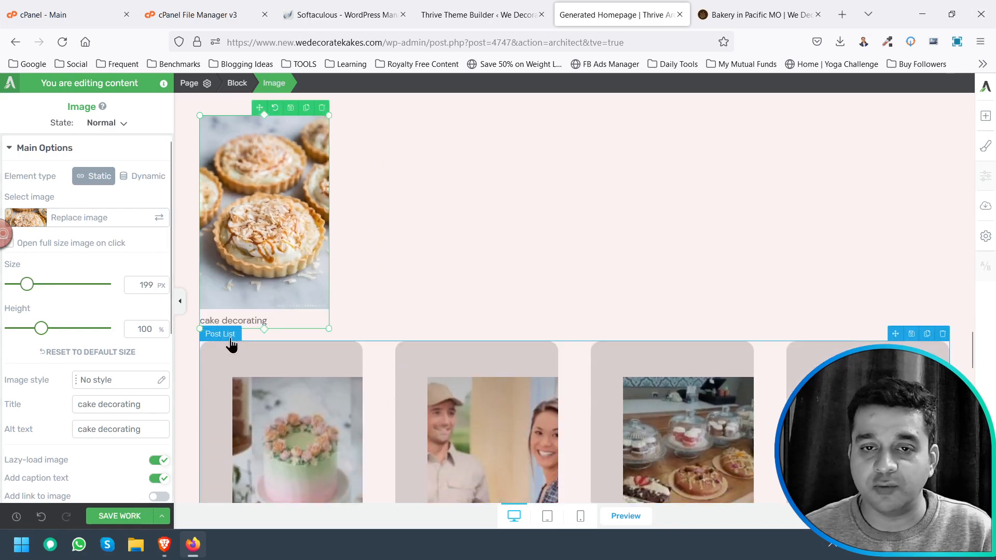
- Turn off the caption text on the tart image
click(160, 479)
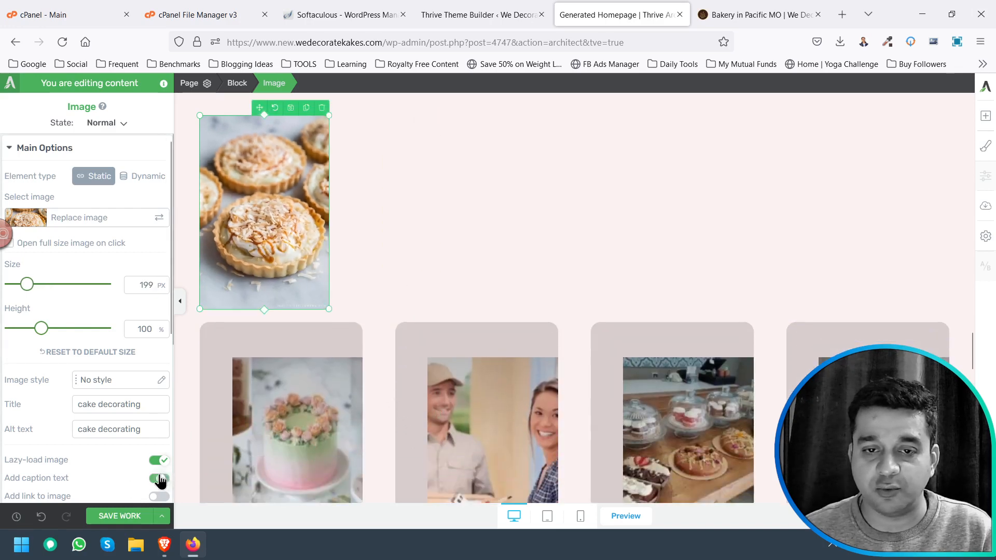
click(418, 231)
click(294, 227)
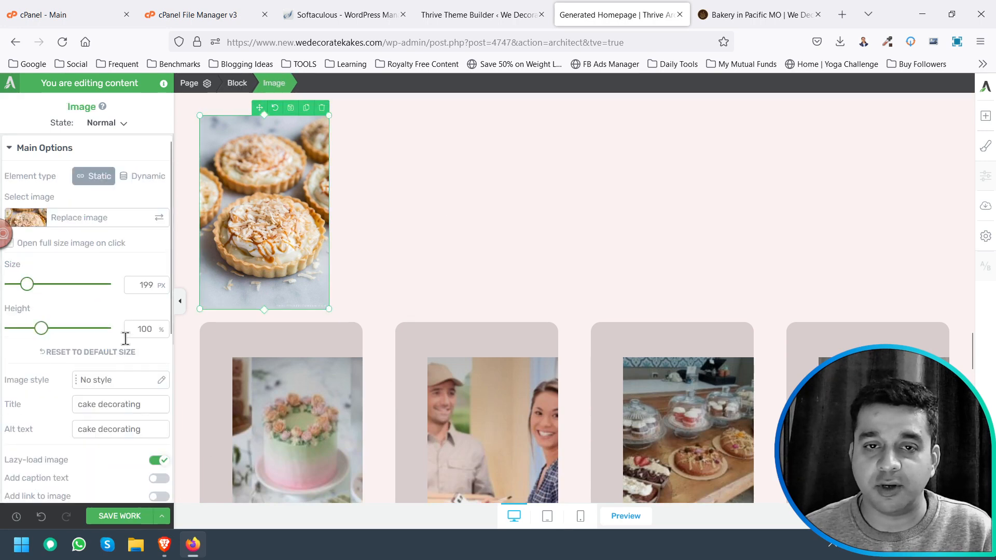
- Center the tart image in its block and adjust its bottom and top margins
scroll(52, 414, down, 3)
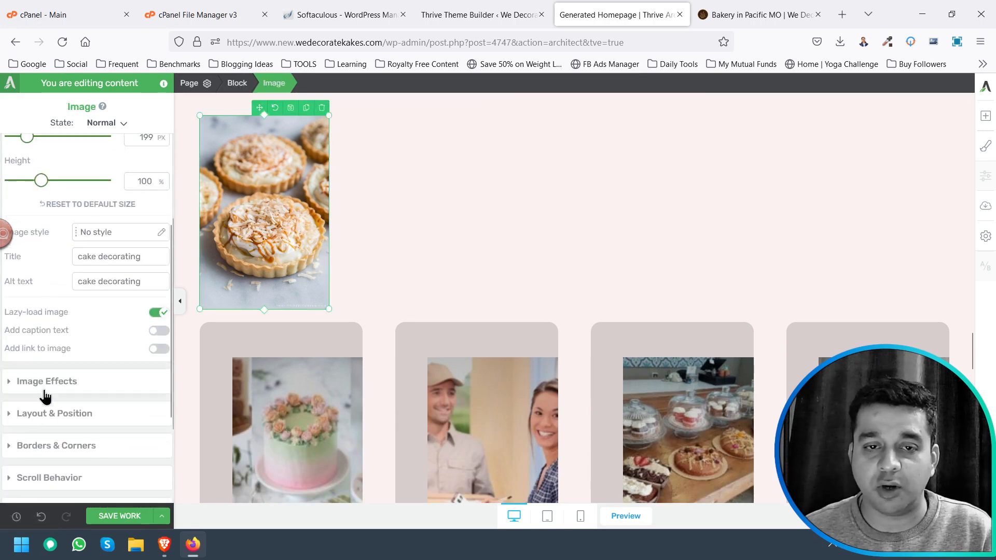
click(50, 415)
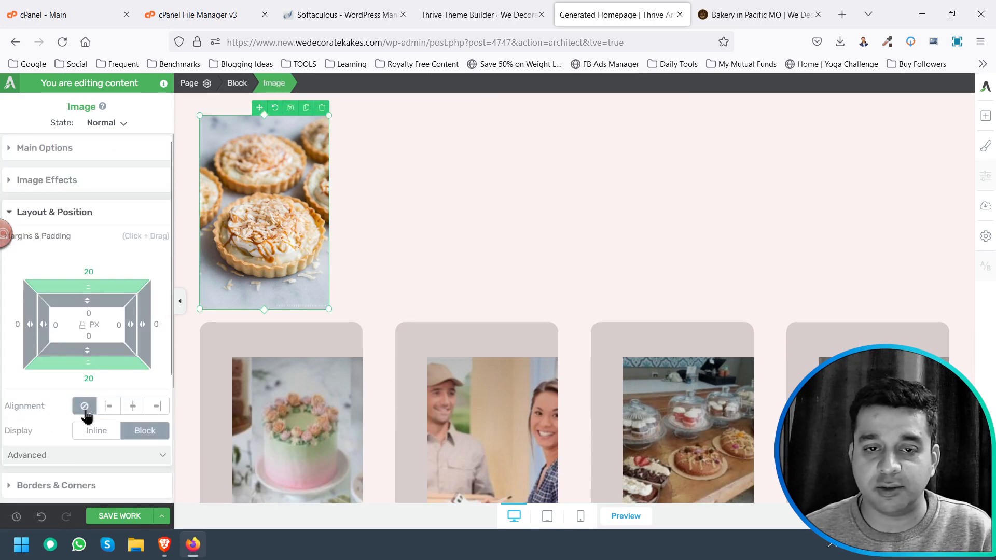
click(133, 406)
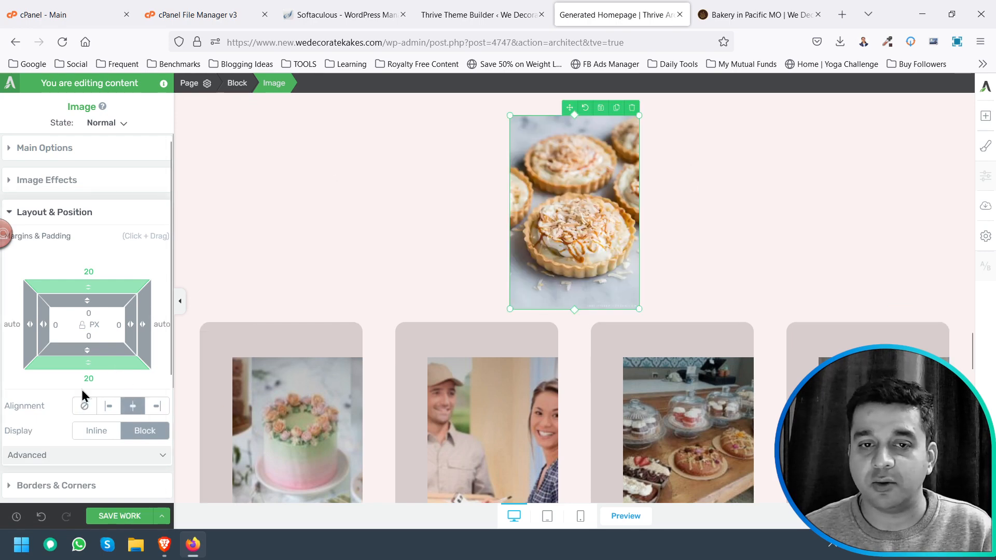
drag(91, 368, 83, 406)
drag(90, 280, 88, 301)
click(793, 194)
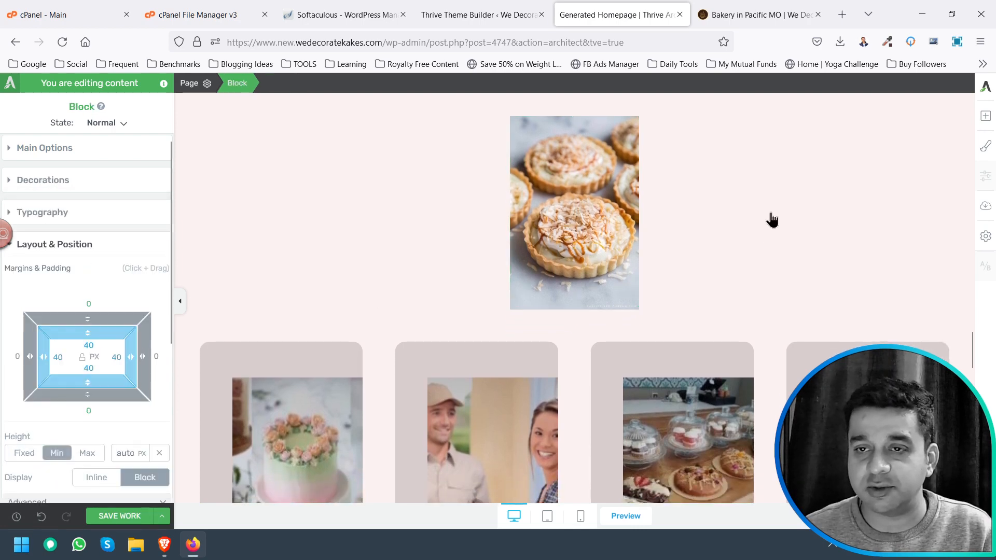
- Duplicate the tart image below the Latest Articles heading, then delete the copy
scroll(771, 218, up, 3)
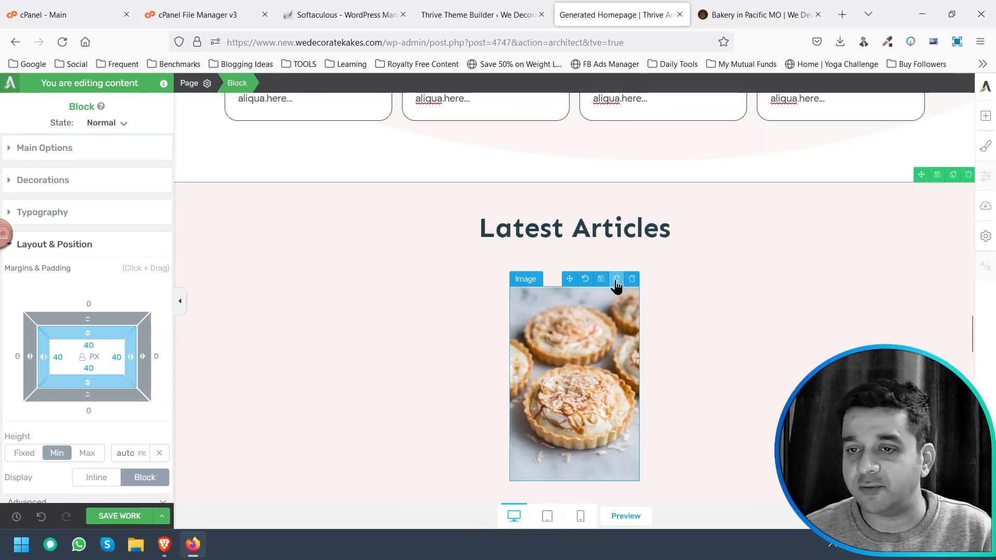
scroll(614, 370, down, 4)
scroll(613, 370, up, 1)
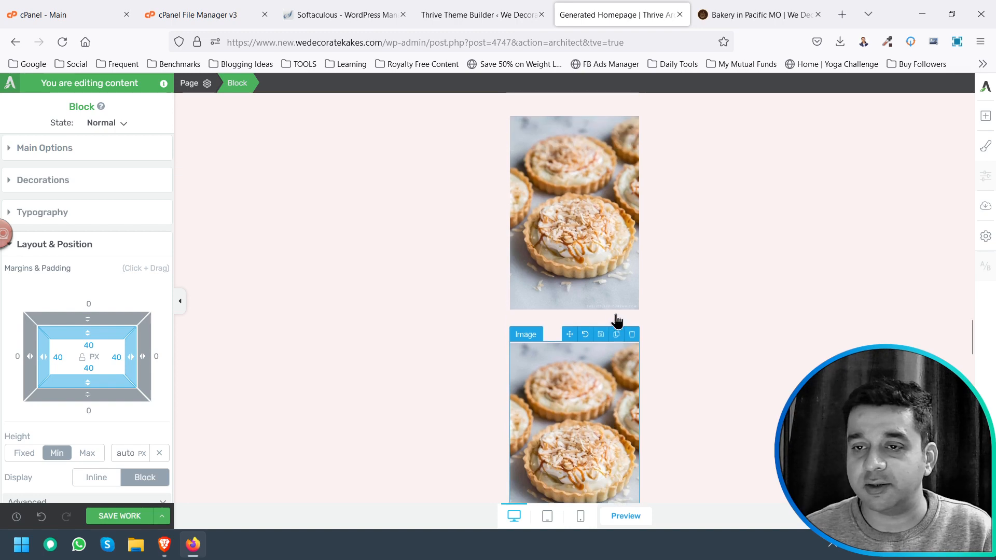
click(633, 335)
- Delete the remaining tart image below the Latest Articles heading
scroll(571, 270, up, 3)
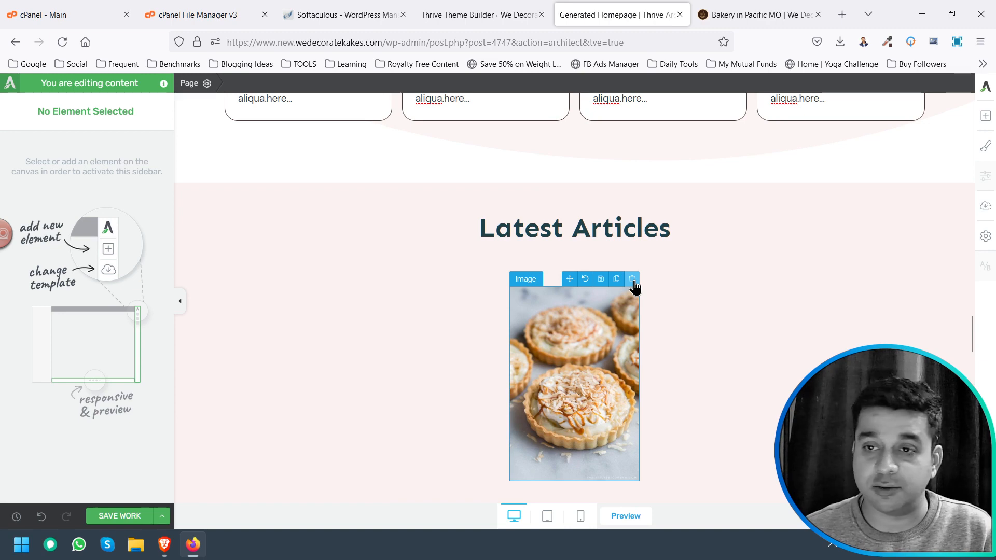
click(633, 279)
scroll(811, 256, up, 6)
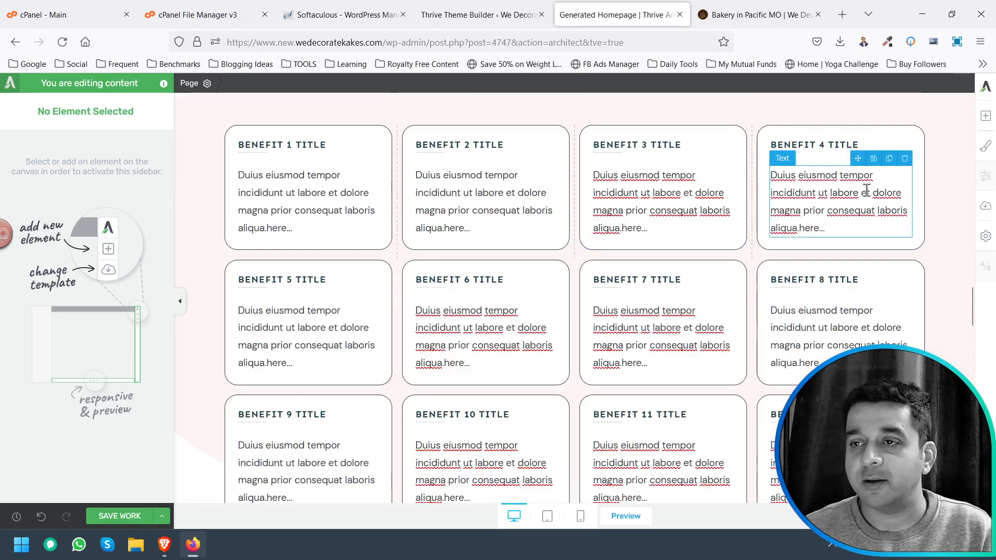
click(986, 117)
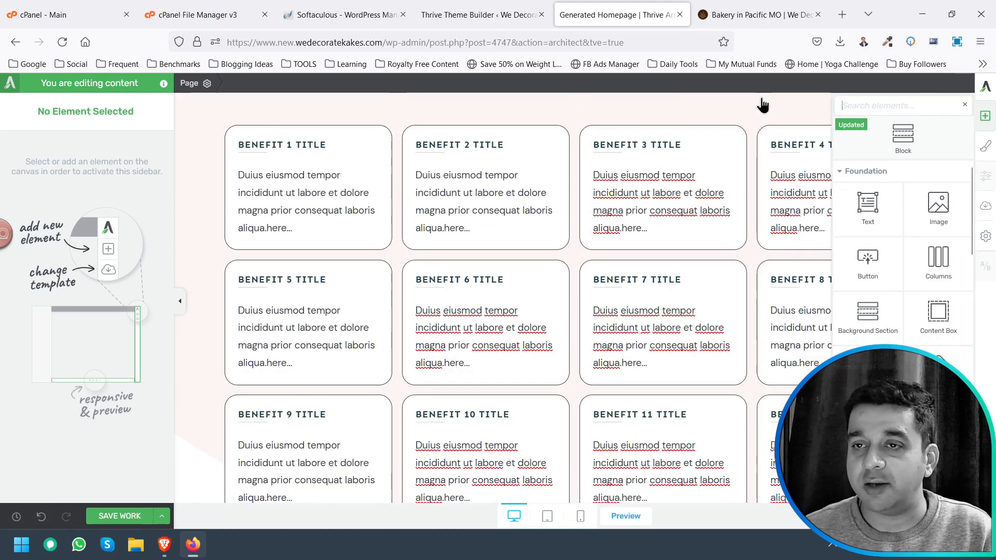
click(766, 111)
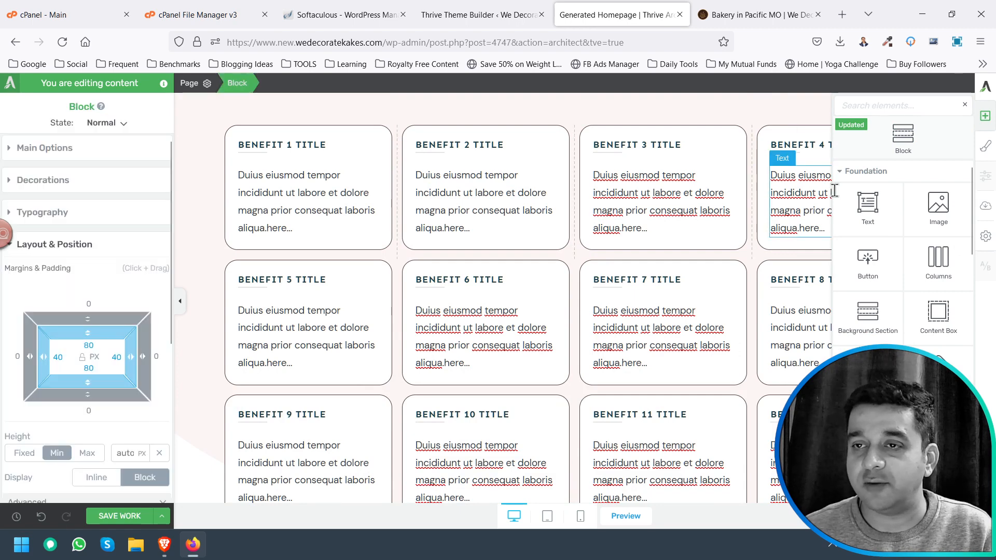
click(986, 117)
- Switch the master template colors to the crimson Palette 03 and review the page sections in that color
click(985, 147)
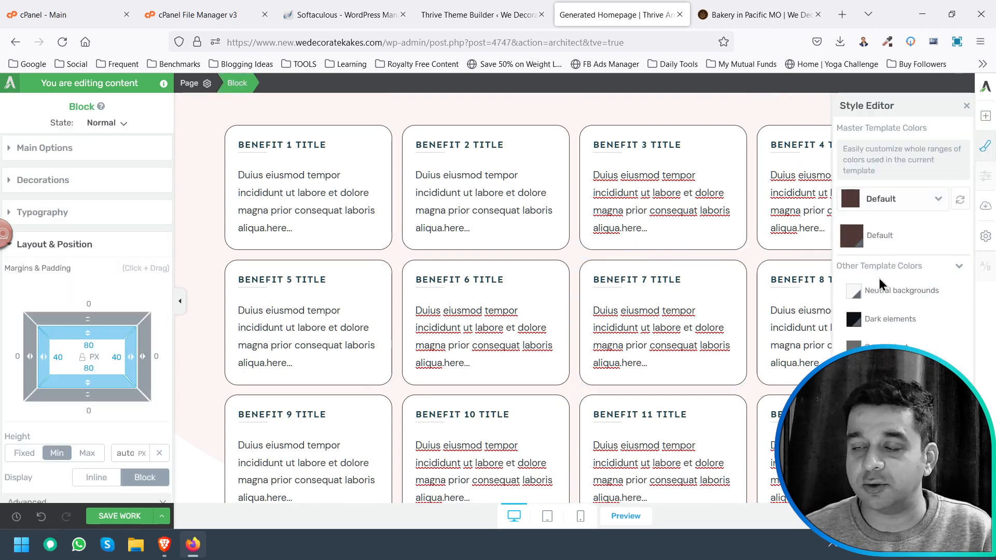
scroll(829, 280, up, 6)
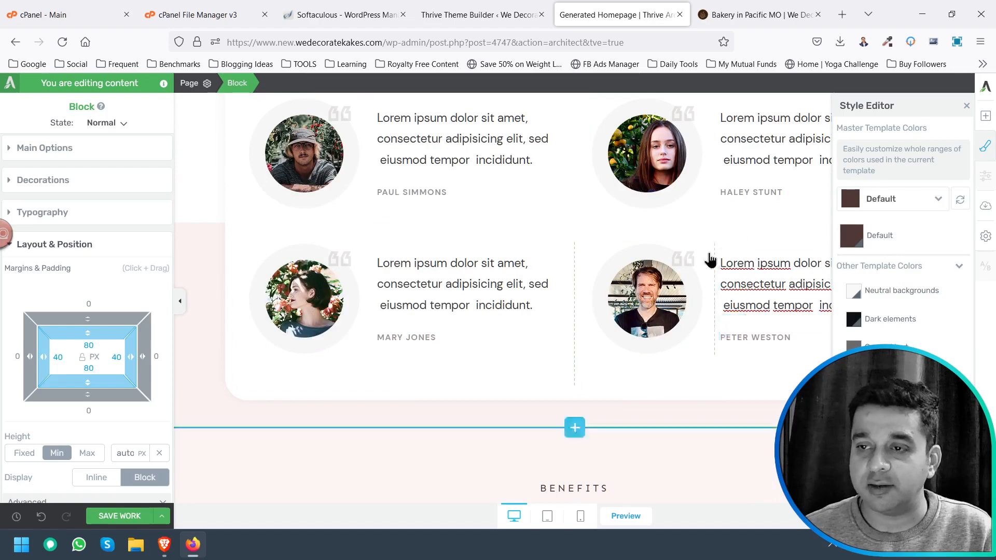
scroll(752, 267, up, 5)
scroll(784, 269, up, 5)
click(938, 199)
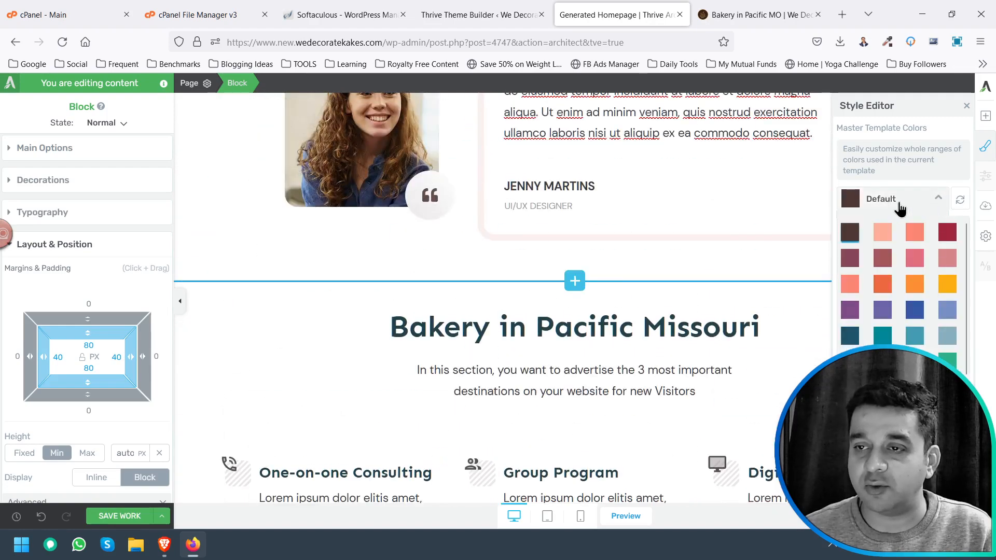
scroll(625, 311, up, 10)
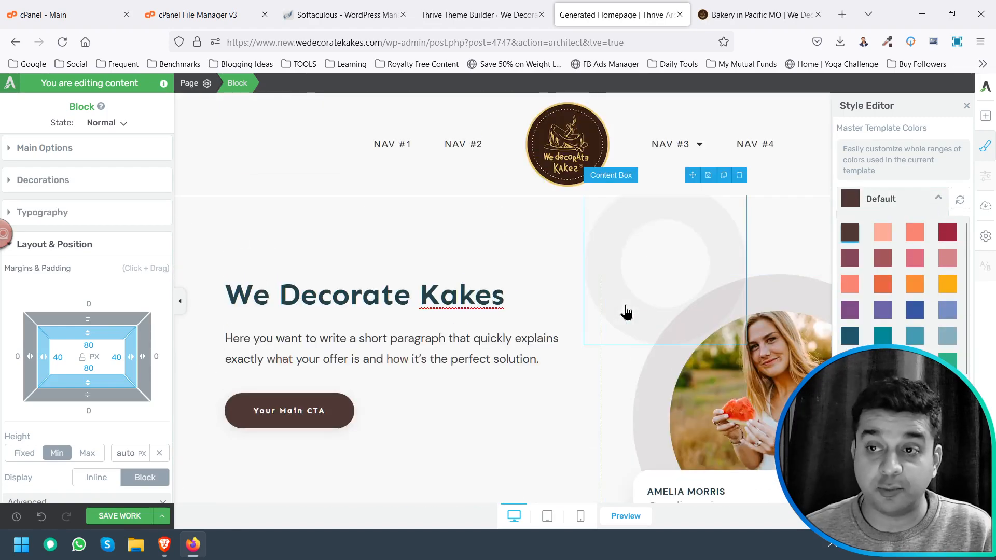
click(946, 234)
scroll(454, 301, down, 10)
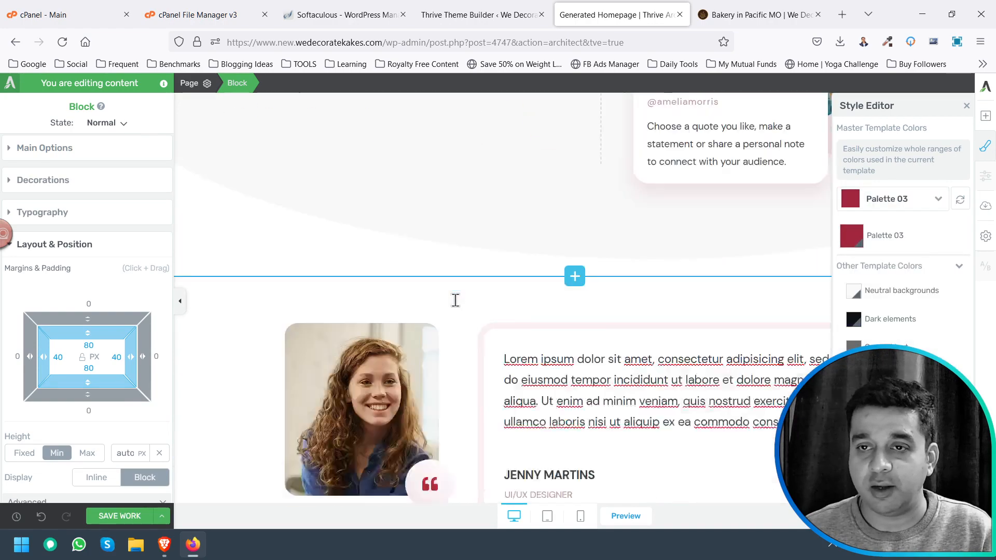
scroll(455, 301, down, 15)
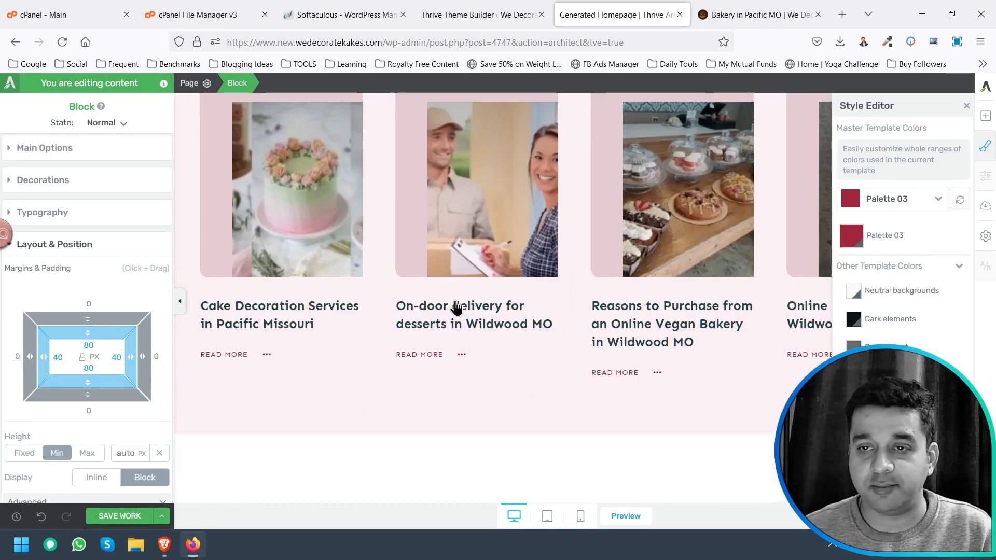
scroll(456, 308, down, 5)
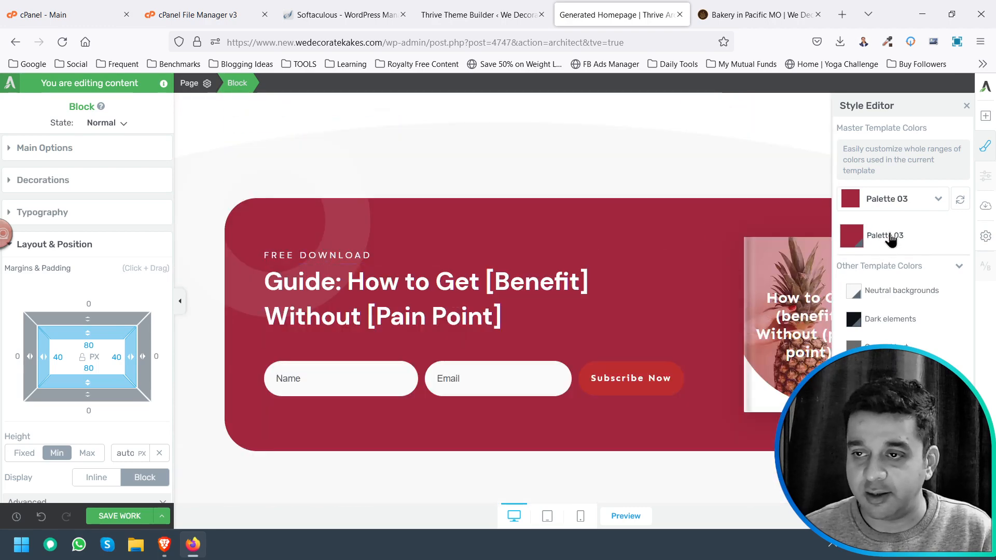
- Change the master template colors to the teal Palette 17 and check the benefits and hero sections
click(918, 202)
click(884, 336)
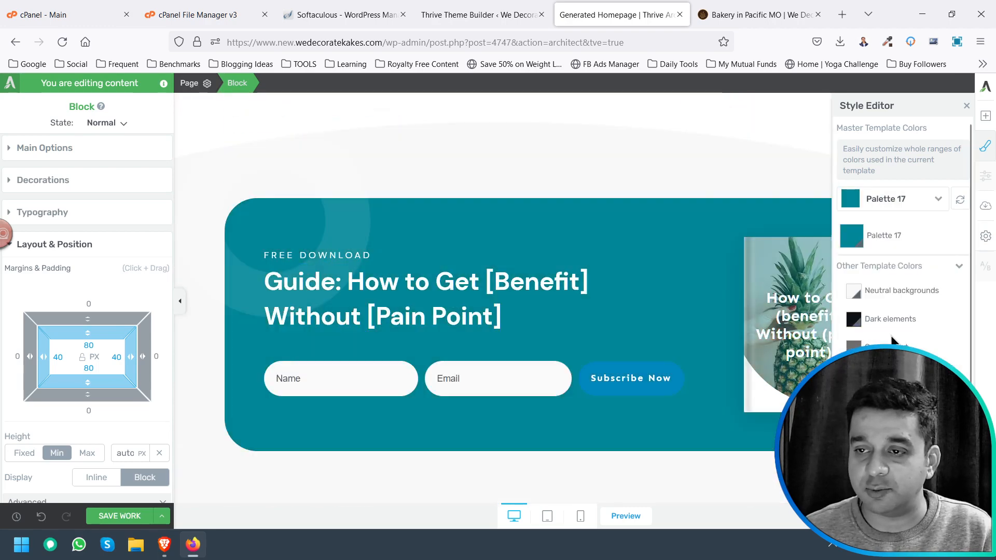
scroll(534, 230, up, 8)
scroll(534, 229, up, 15)
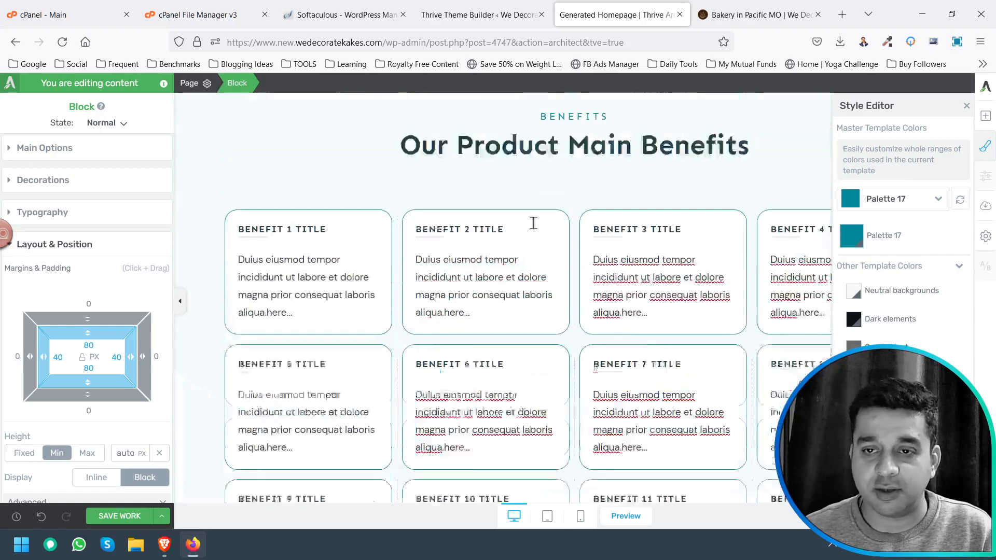
scroll(534, 229, down, 4)
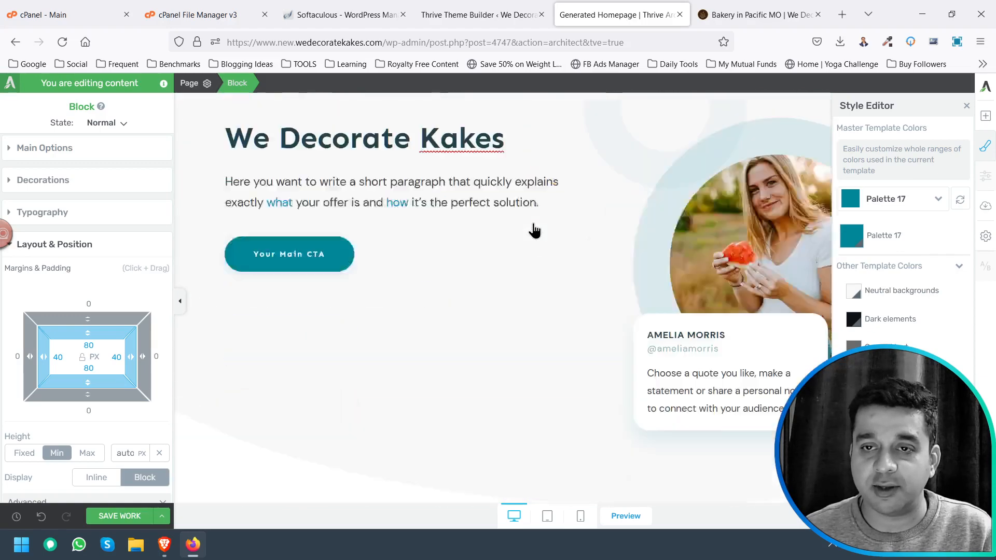
- Apply the plum Palette 04 as master template colors and review the page from the hero to the download form
click(931, 205)
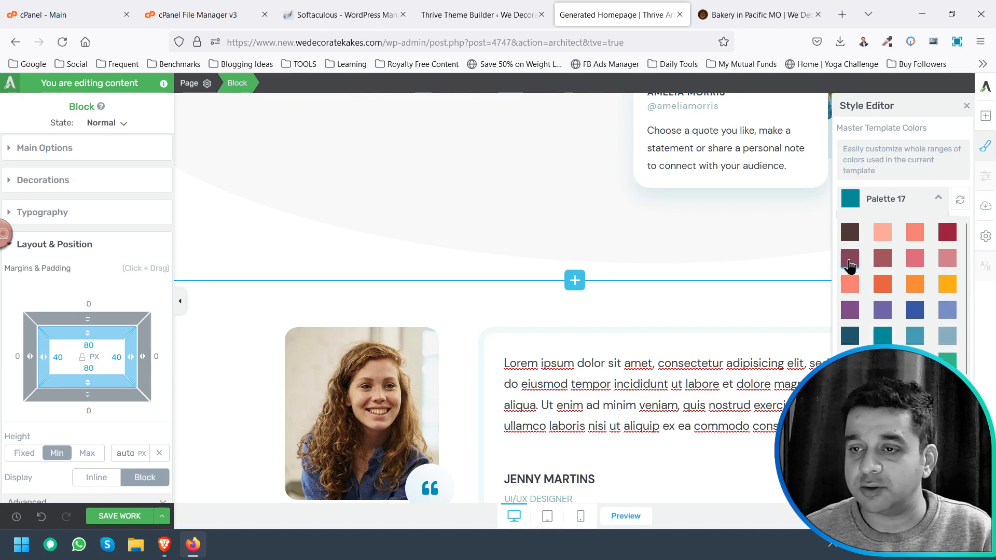
click(849, 260)
scroll(688, 277, up, 4)
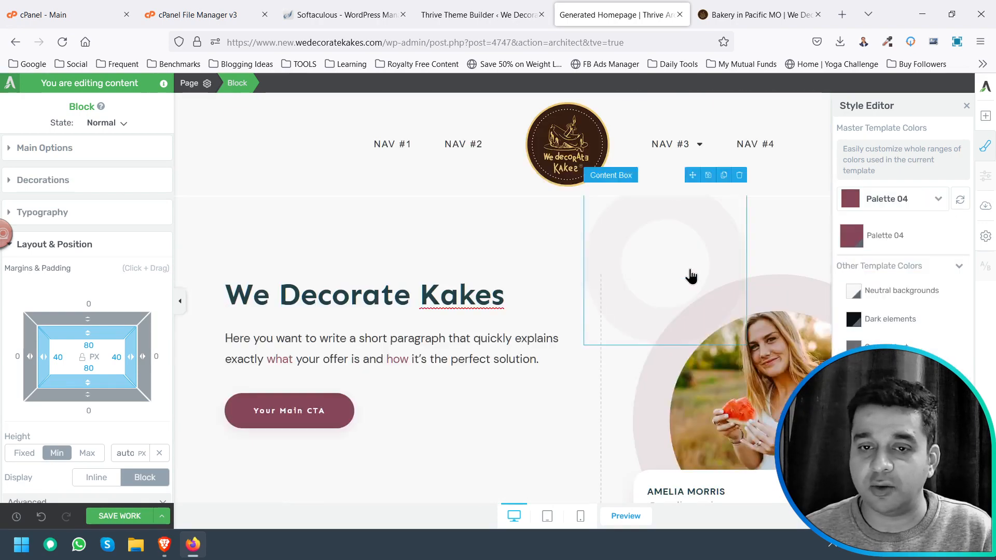
scroll(674, 283, down, 10)
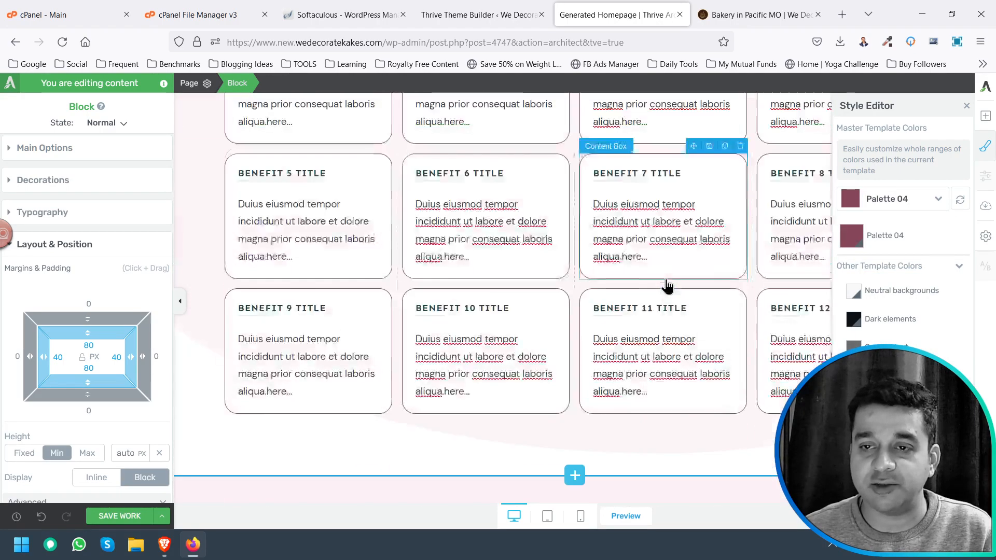
scroll(667, 285, down, 12)
scroll(668, 285, up, 3)
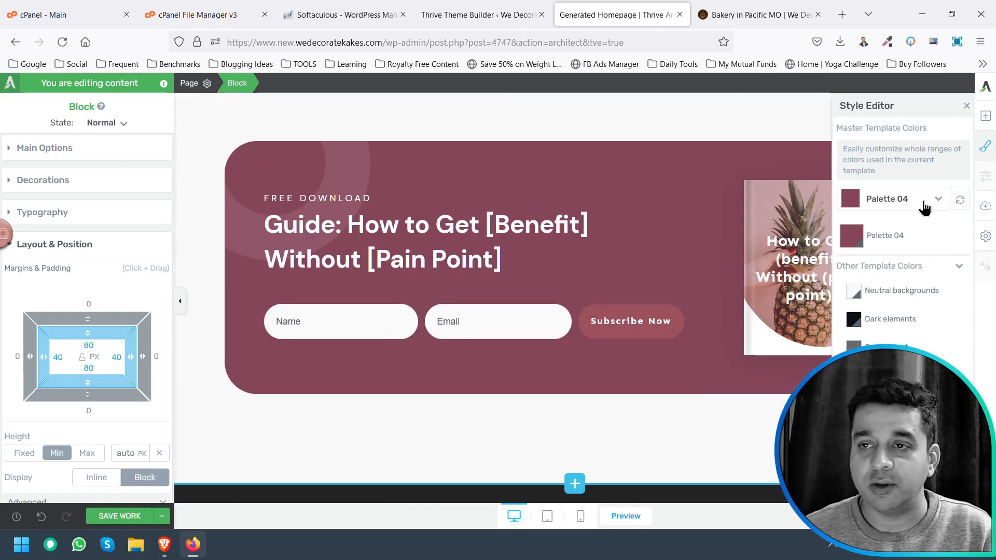
- Try Palette 17 once more, then set the master template colors to the brown Default palette and close the Style Editor
click(900, 202)
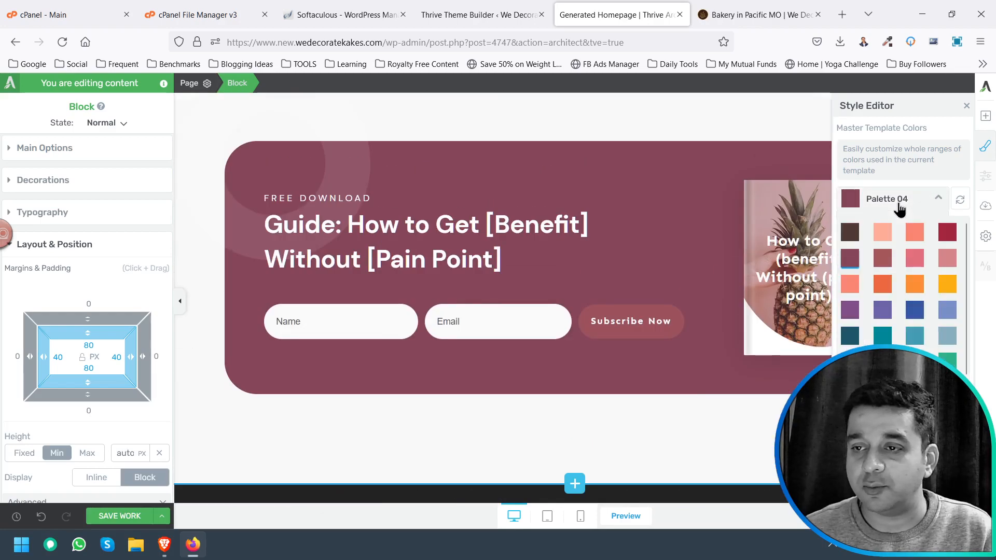
click(882, 336)
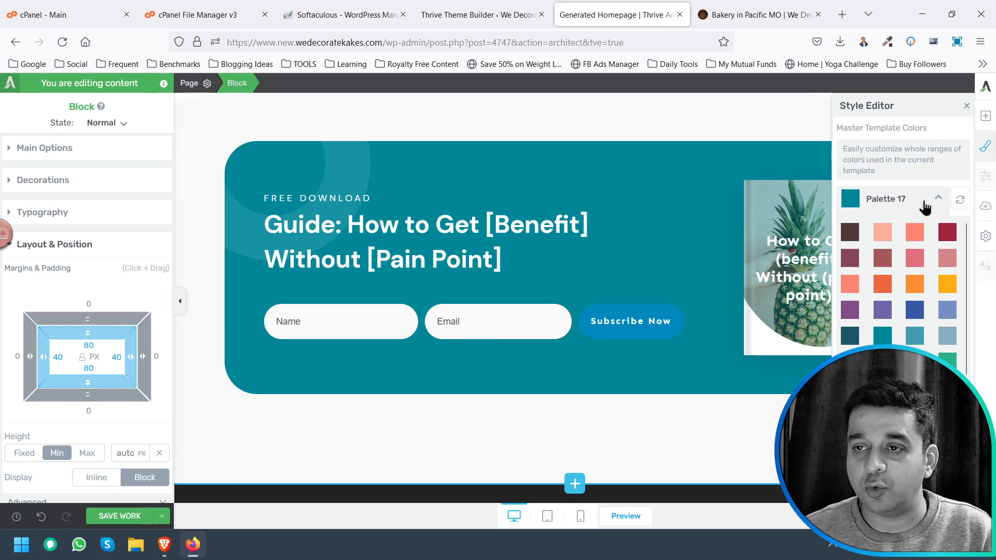
click(850, 232)
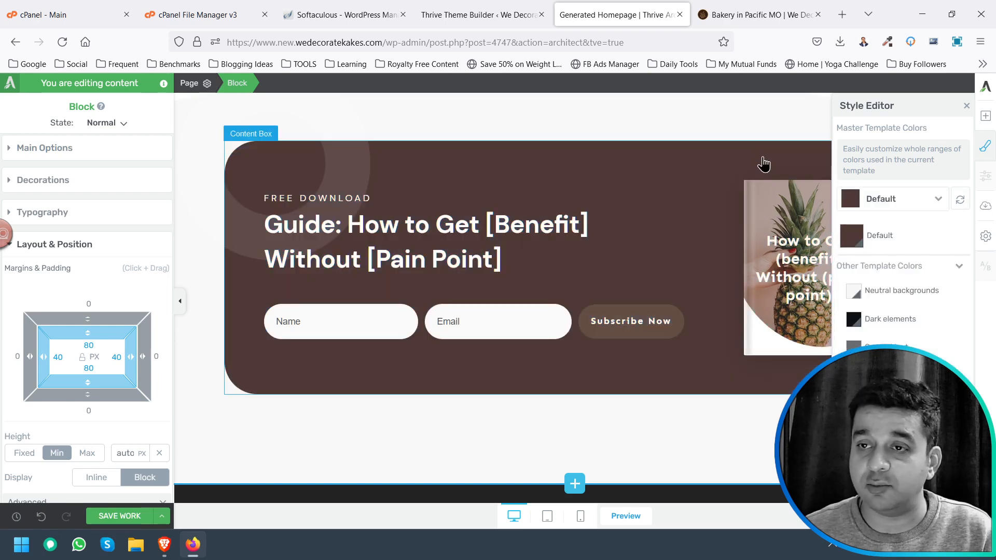
click(771, 129)
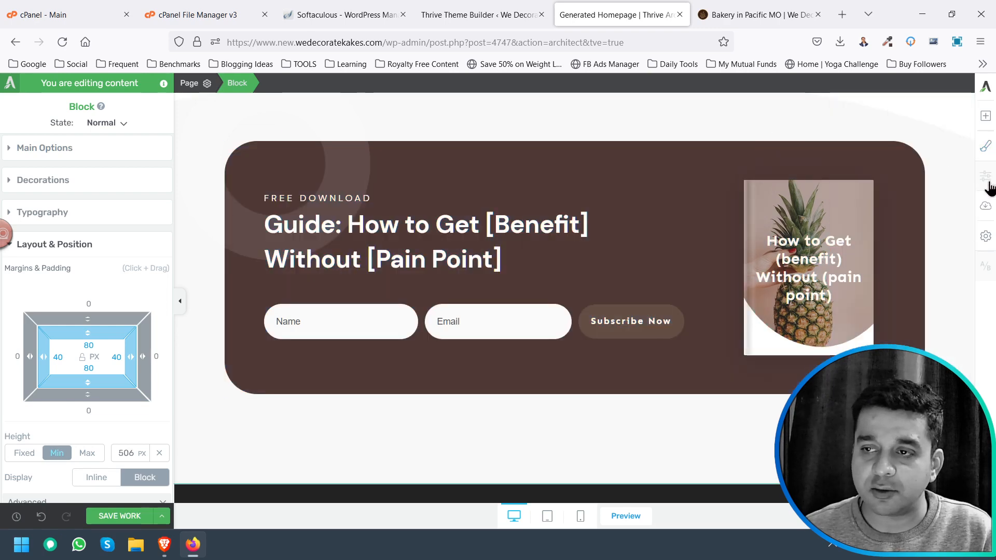
- Look through the page settings options, then browse the element library's building blocks
click(983, 239)
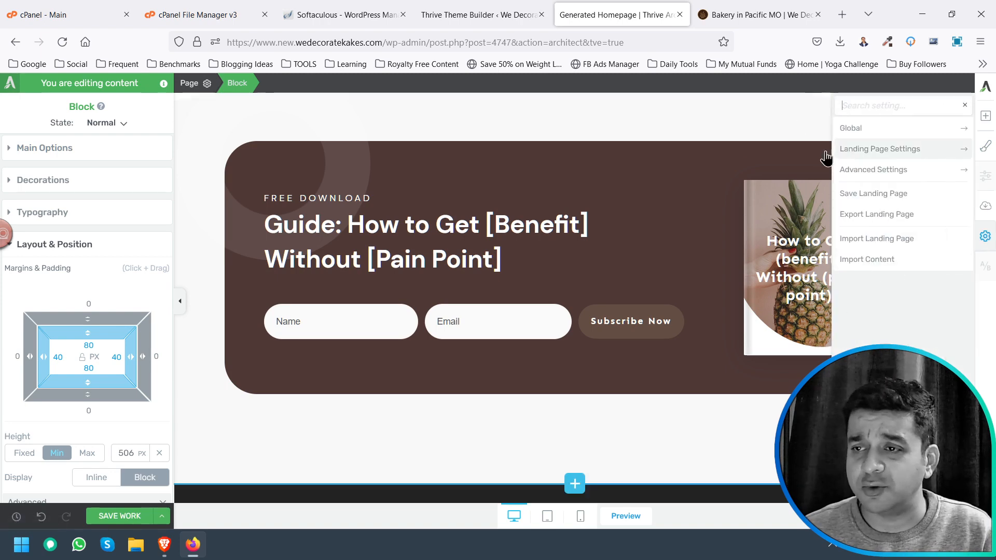
click(984, 237)
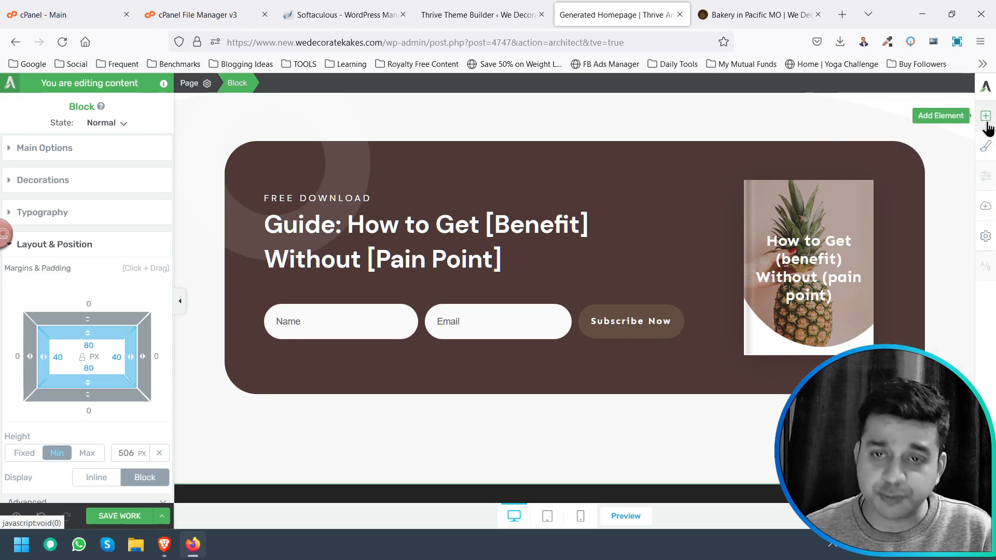
scroll(804, 267, down, 3)
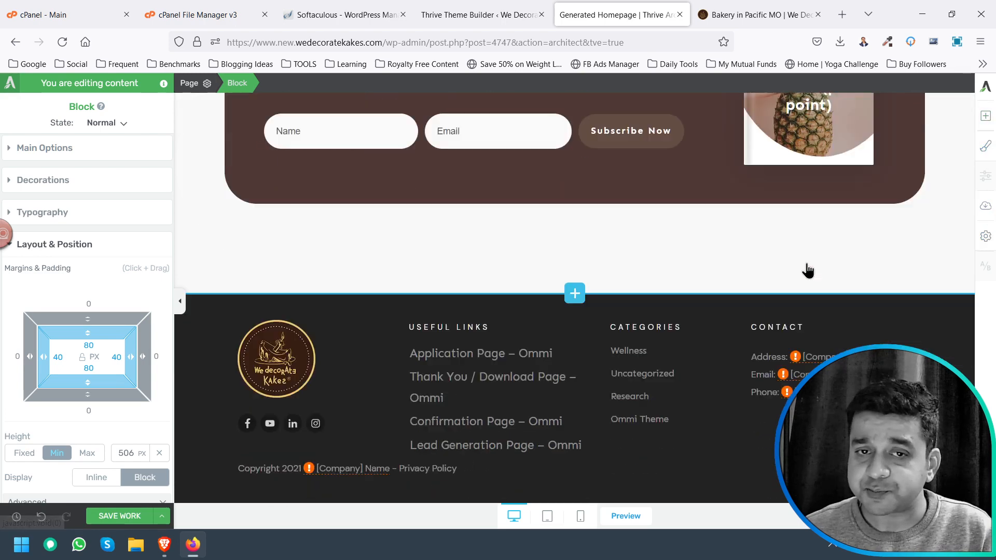
click(985, 119)
scroll(936, 340, down, 4)
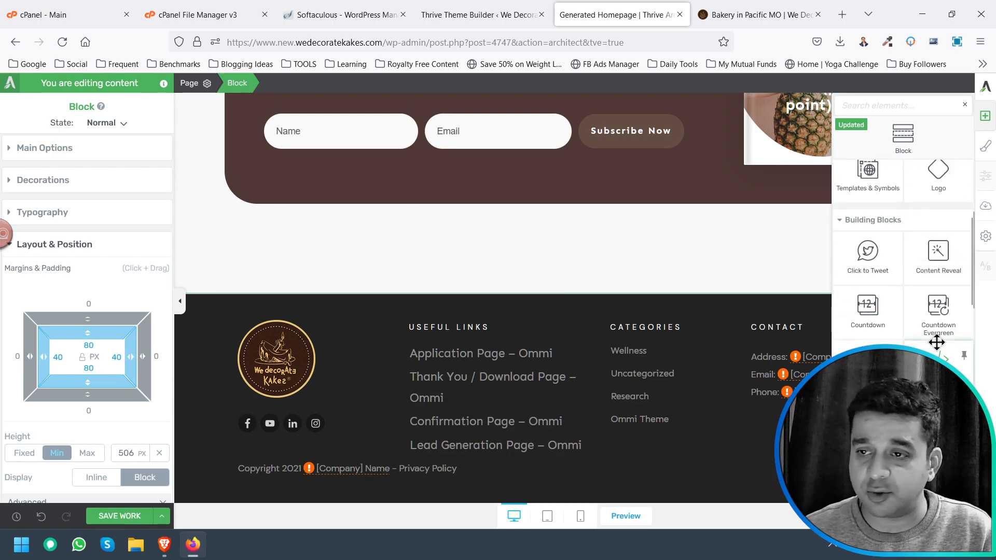
scroll(937, 342, down, 5)
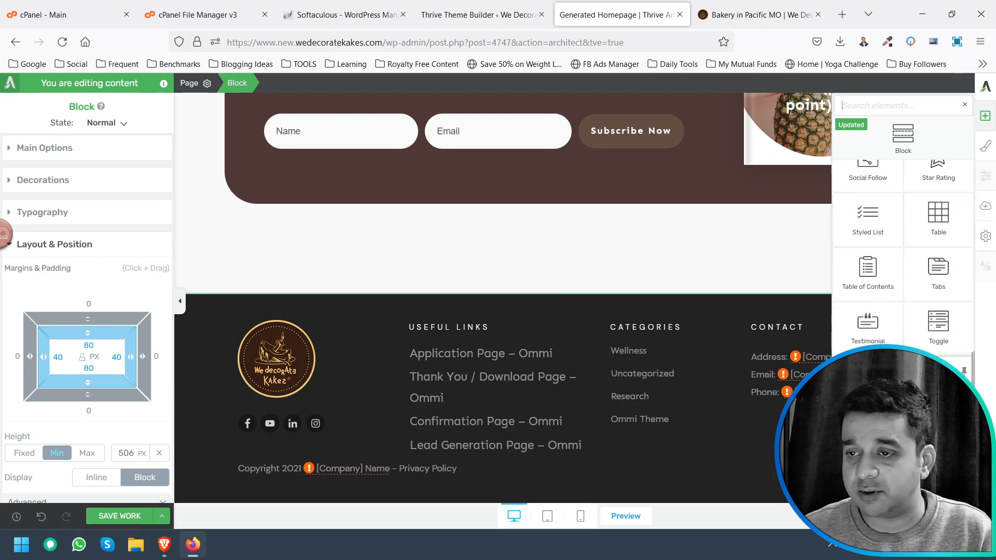
scroll(836, 284, up, 7)
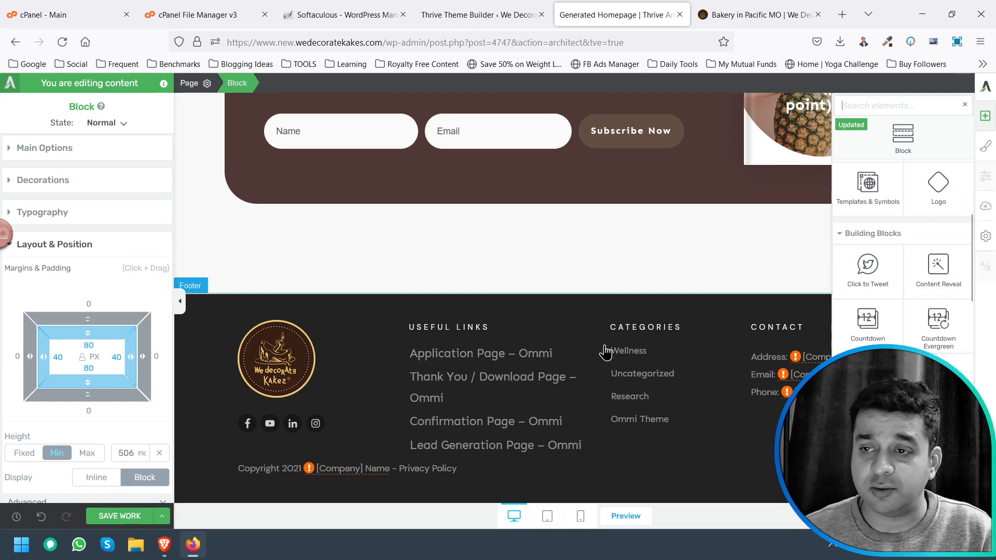
- Insert a countdown between the blog posts and the About section using the Countdown timer 01 template
scroll(609, 363, up, 10)
scroll(716, 392, up, 3)
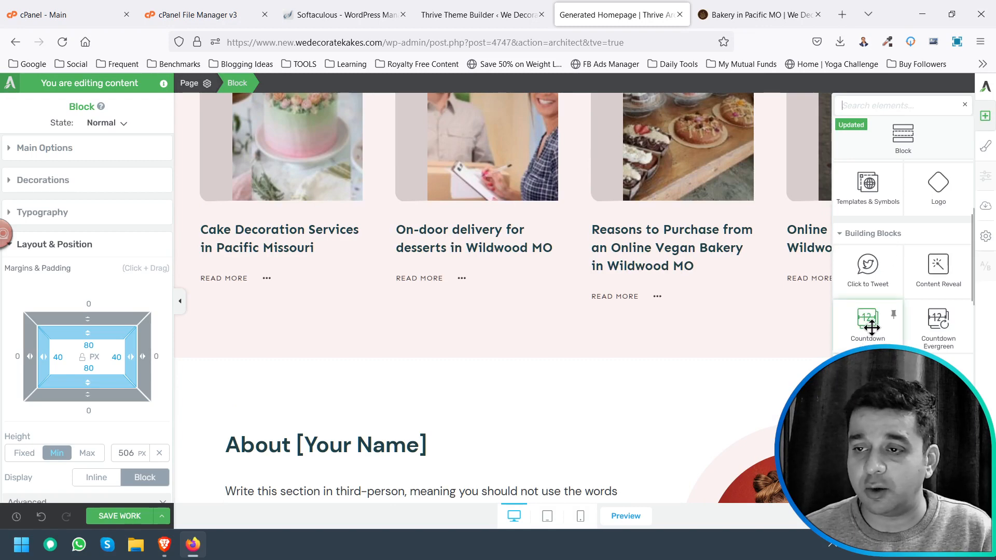
drag(871, 327, 592, 371)
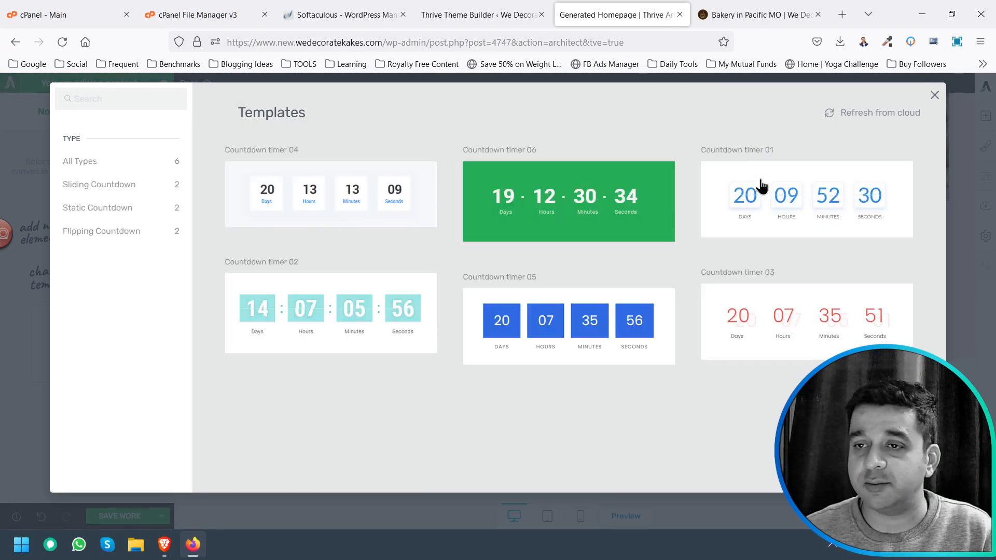
click(782, 175)
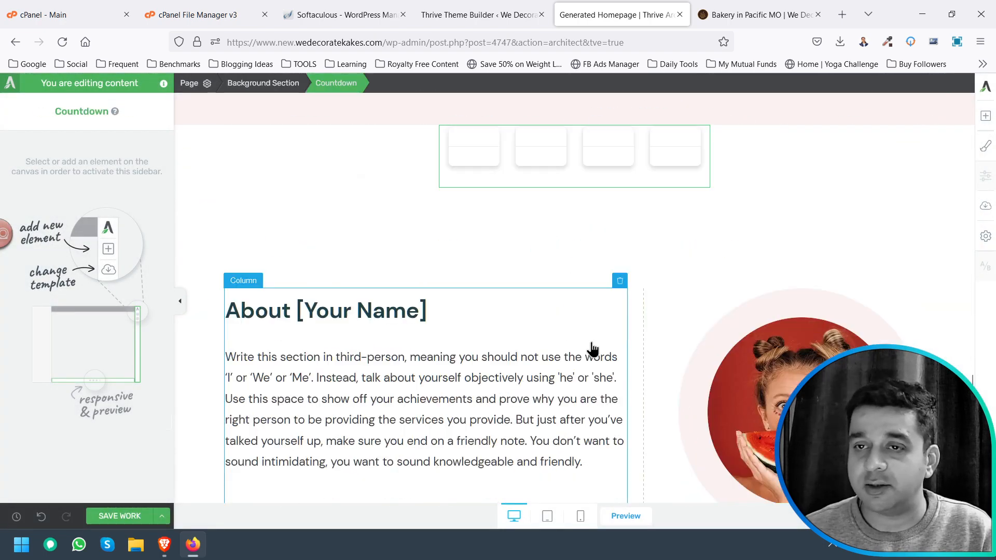
- Check the new countdown's main options and delete the background section that holds it
scroll(736, 317, up, 5)
scroll(746, 347, down, 2)
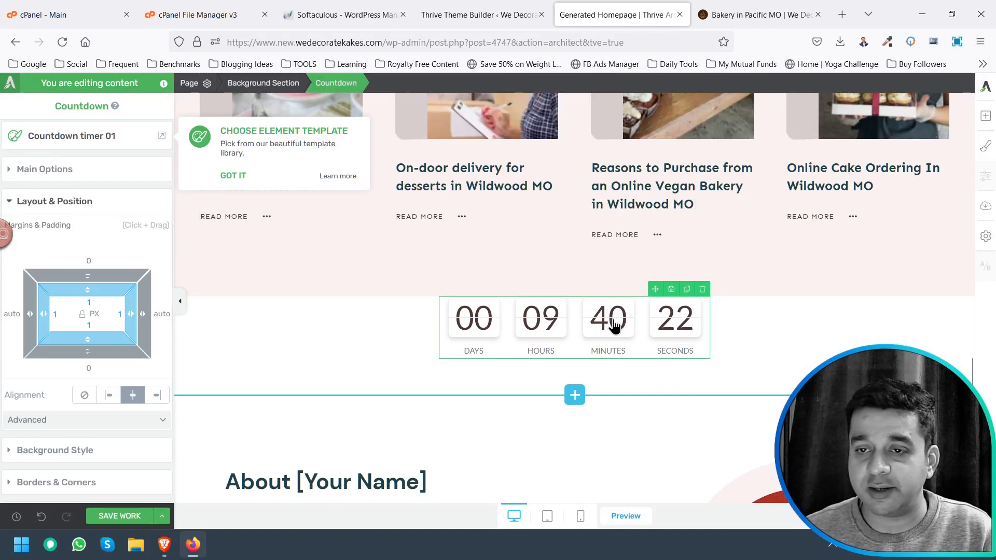
click(72, 169)
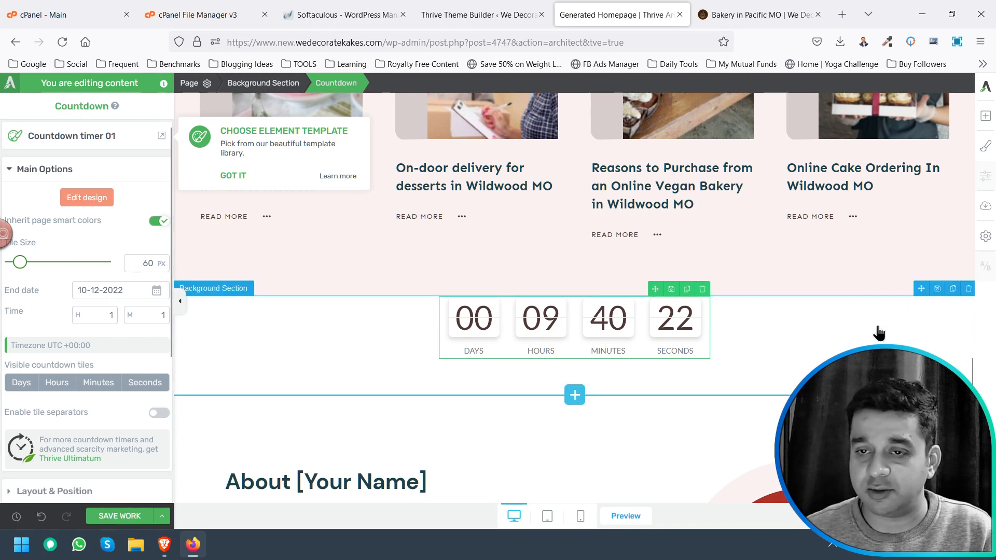
click(968, 289)
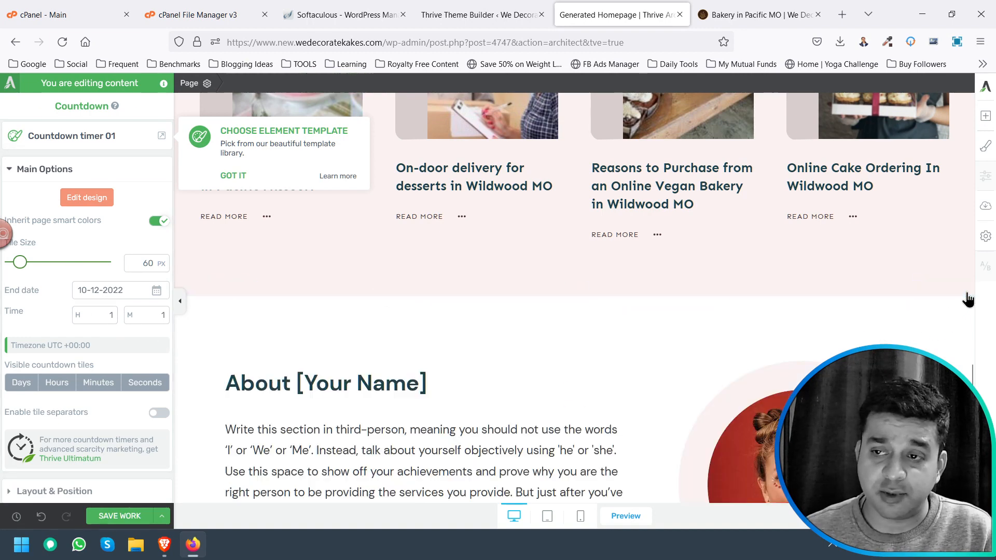
- Review the homepage layout from the company logos up to the hero section and back to the testimonial
scroll(883, 327, down, 10)
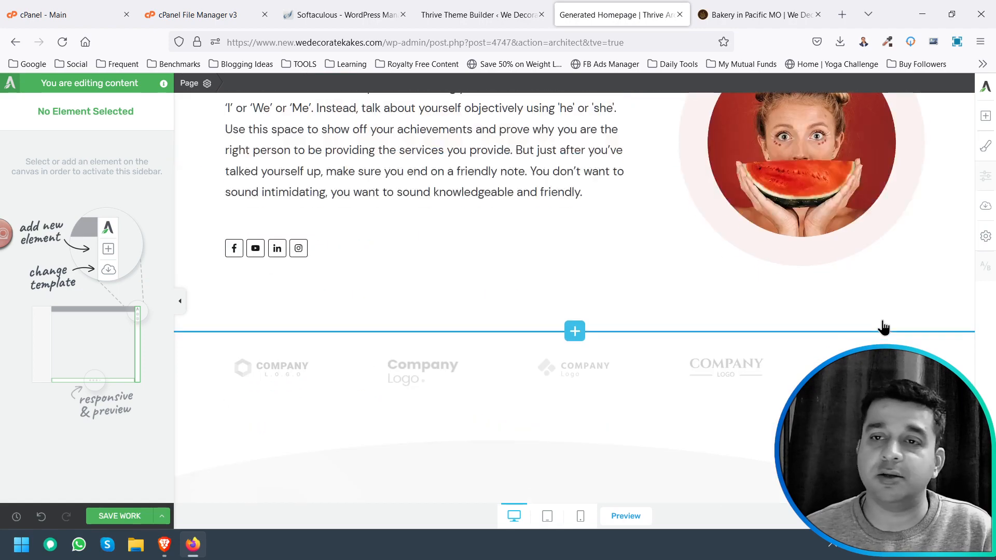
scroll(883, 328, up, 7)
scroll(883, 327, up, 20)
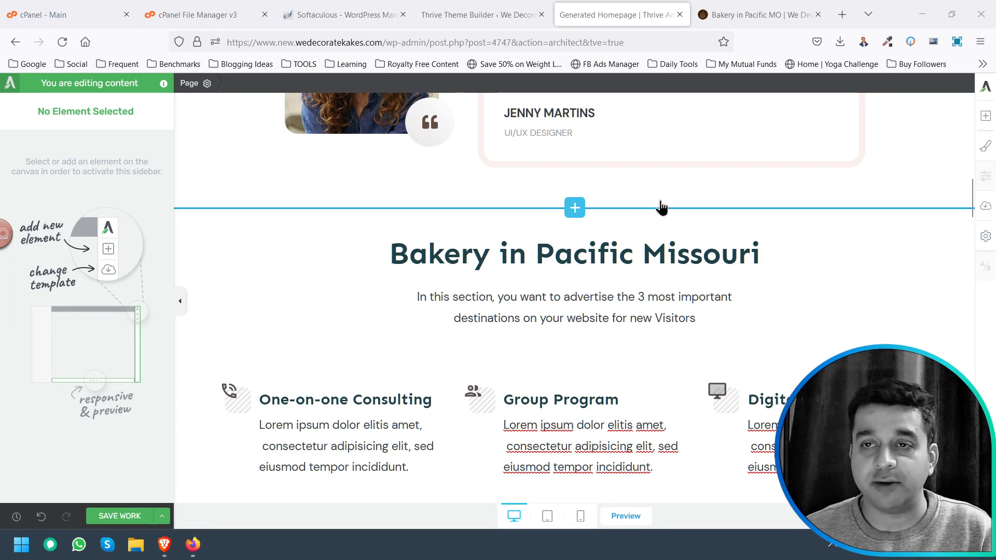
scroll(707, 267, up, 4)
scroll(708, 270, up, 5)
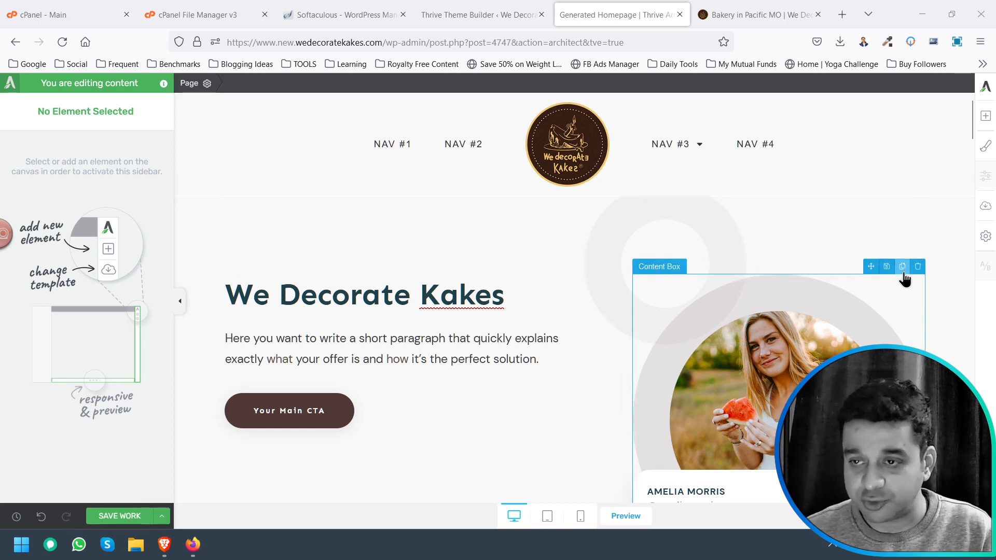
scroll(905, 278, down, 5)
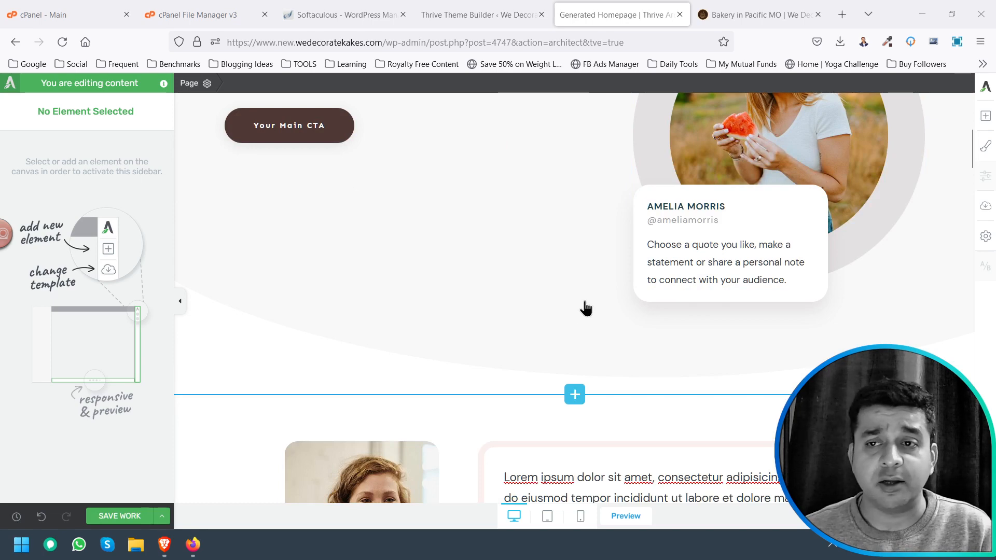
scroll(585, 308, up, 5)
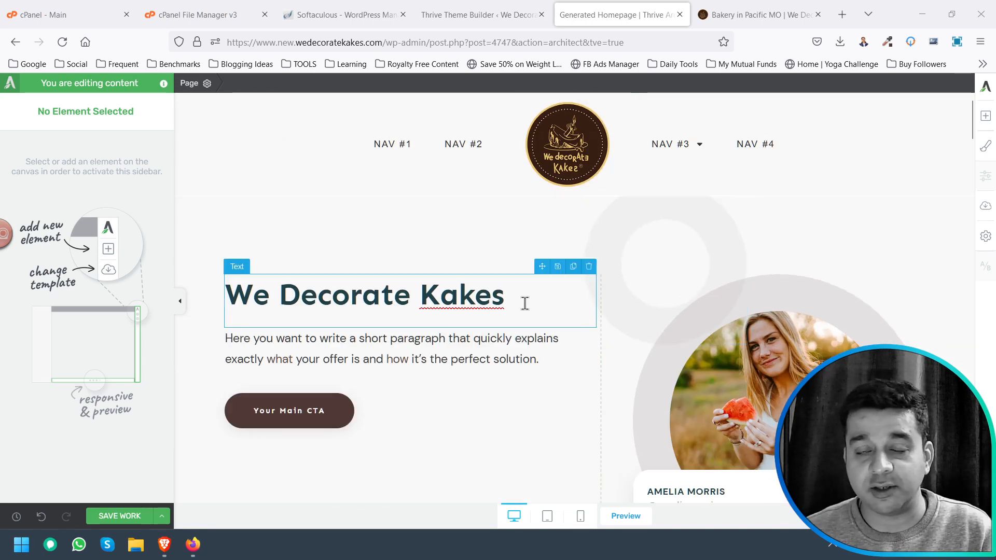
scroll(383, 320, down, 5)
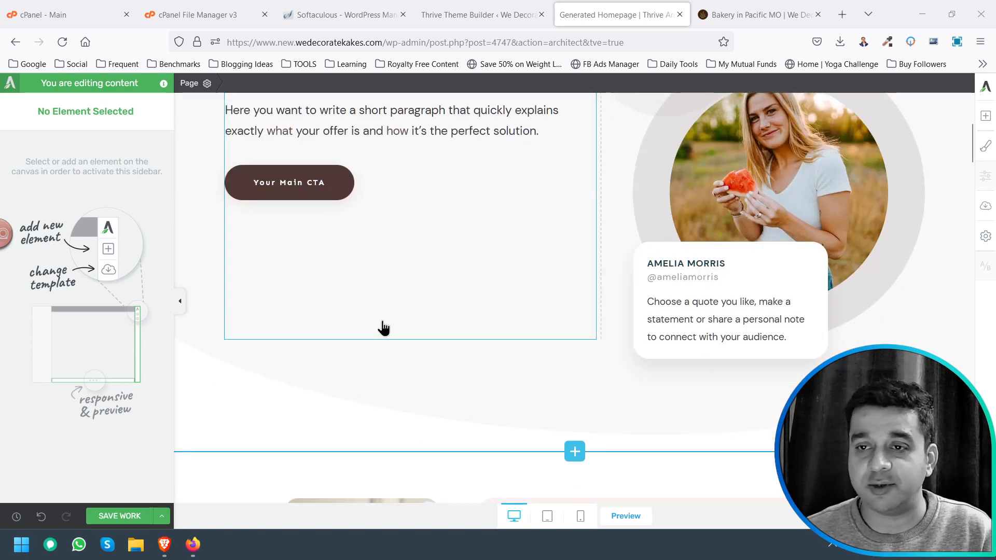
scroll(382, 327, down, 5)
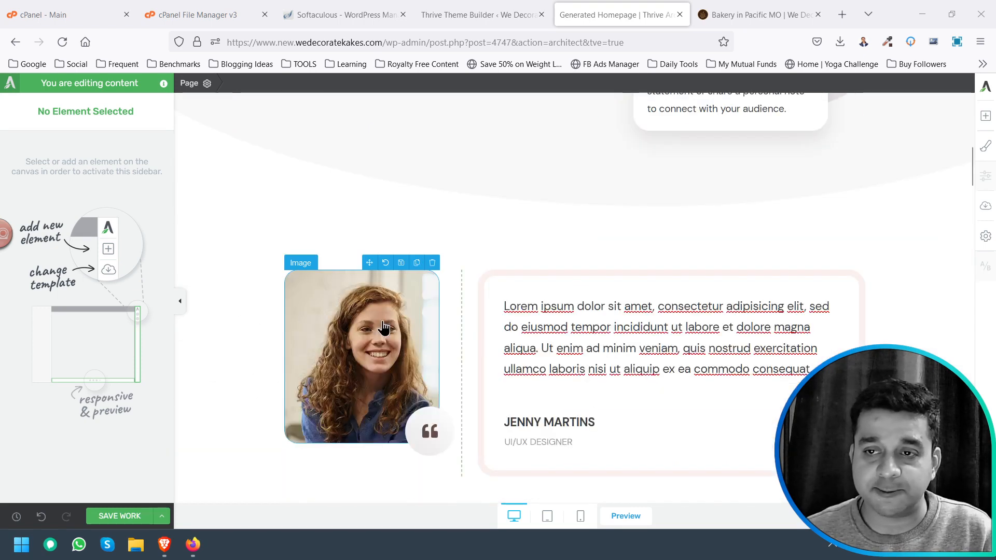